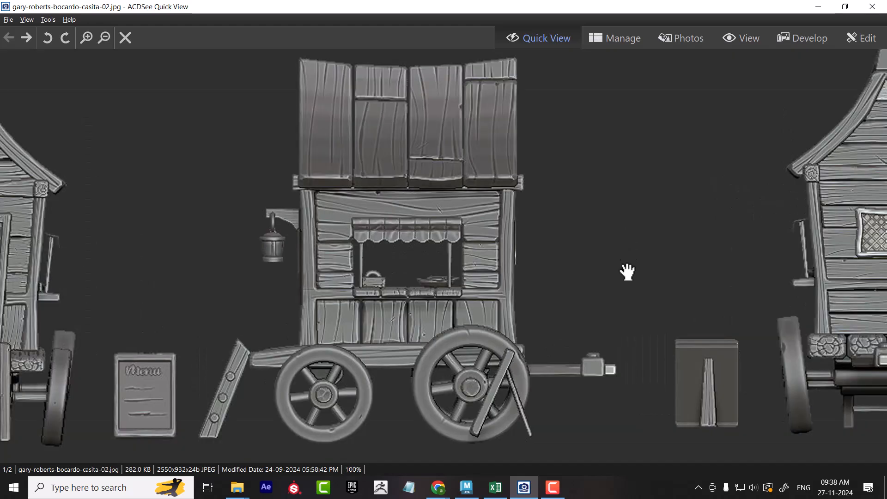
# - Examine the wagon's side view and tow bar in the reference sheet, and switch to the file folder
pyautogui.scroll(2, 579, 307)
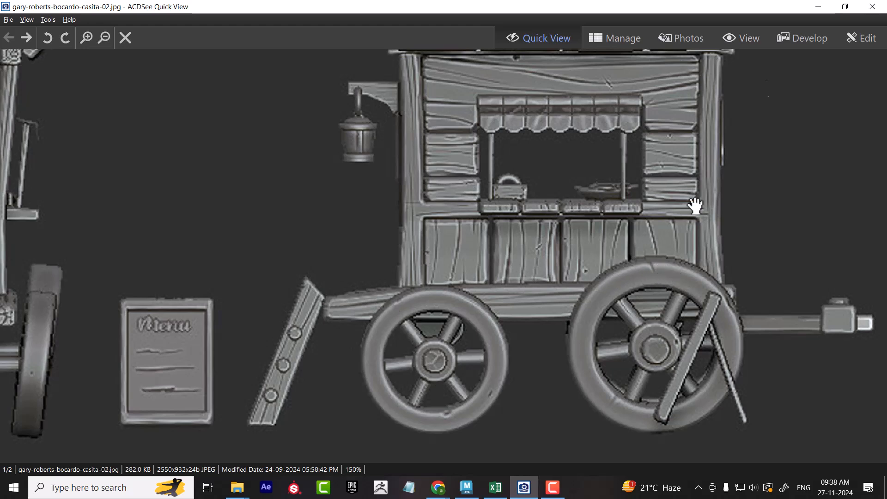
pyautogui.moveTo(734, 280); pyautogui.dragTo(363, 262)
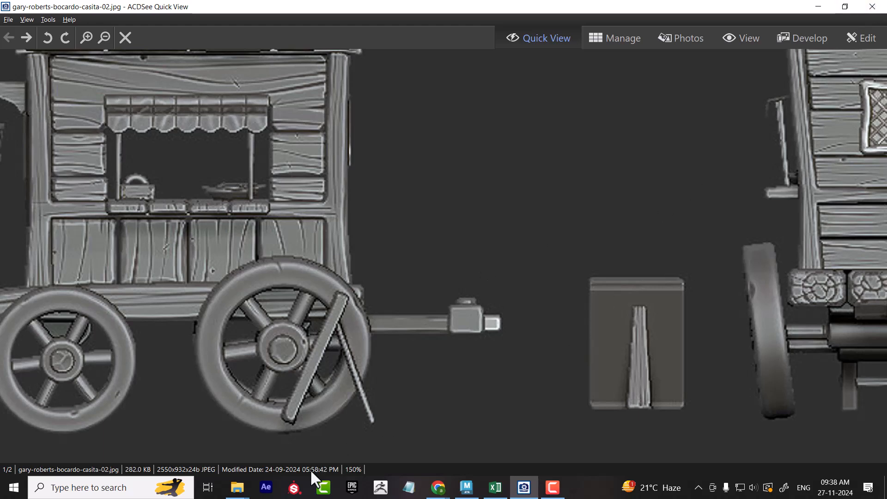
pyautogui.moveTo(237, 488)
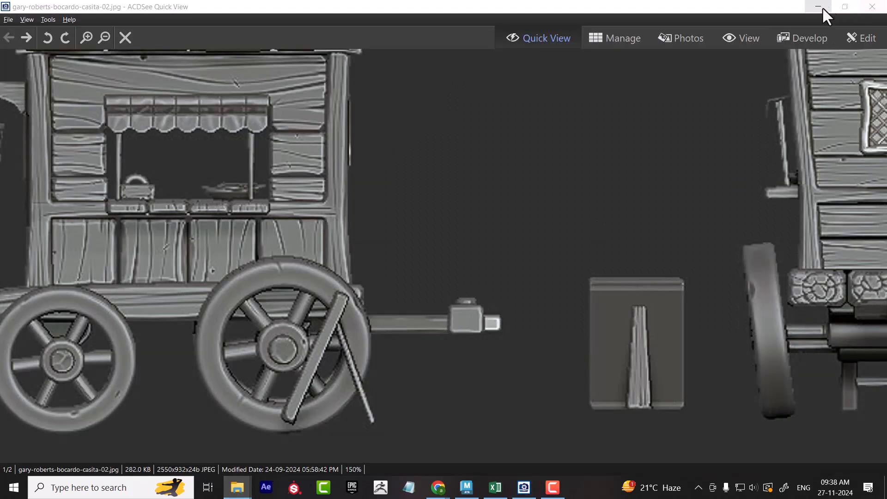
pyautogui.hotkey('alt', 'Tab')
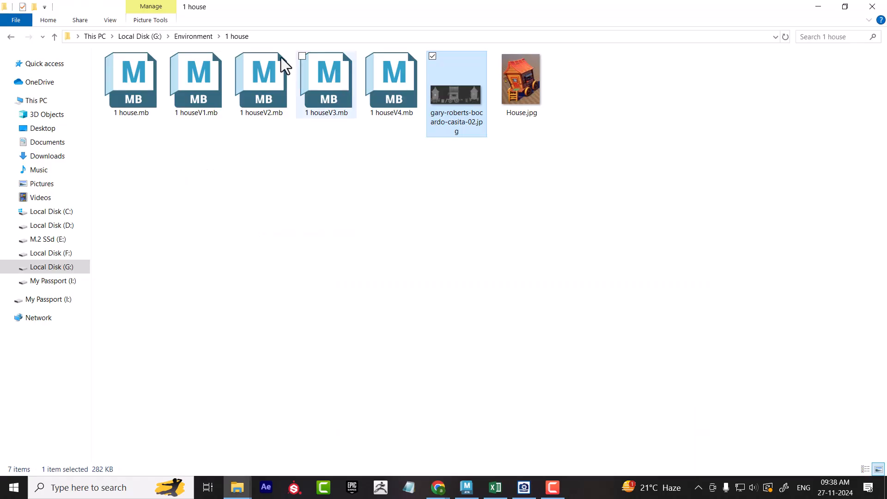
# - Open House.jpg from the Environment folder and enlarge the wagon for inspection
pyautogui.click(194, 37)
pyautogui.doubleClick(497, 298)
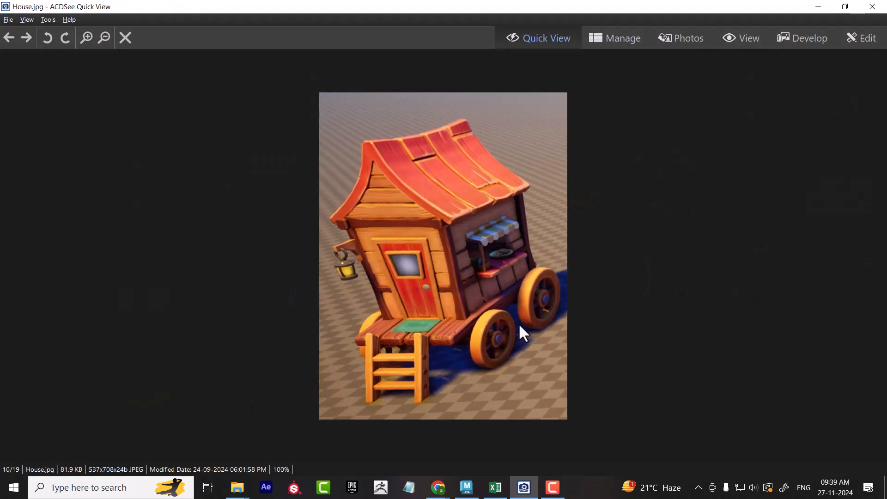
pyautogui.scroll(1, 519, 324)
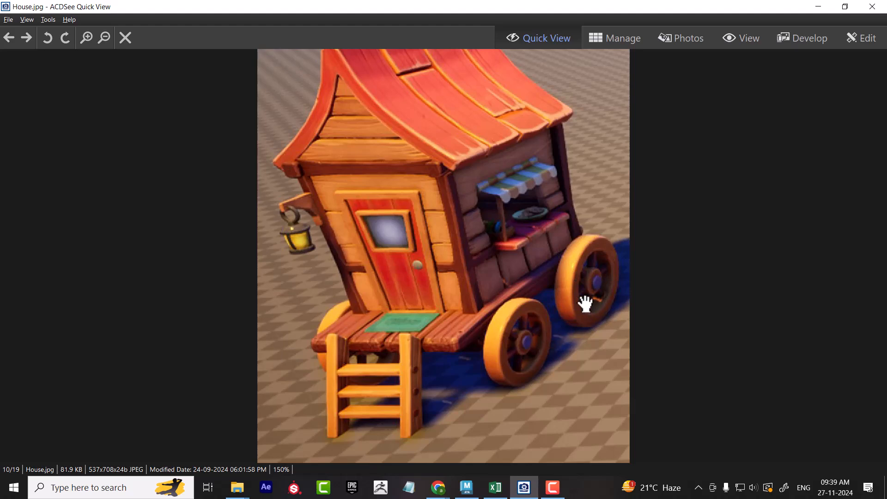
pyautogui.press('Right')
pyautogui.press('Left')
pyautogui.press('Left')
pyautogui.press('Left')
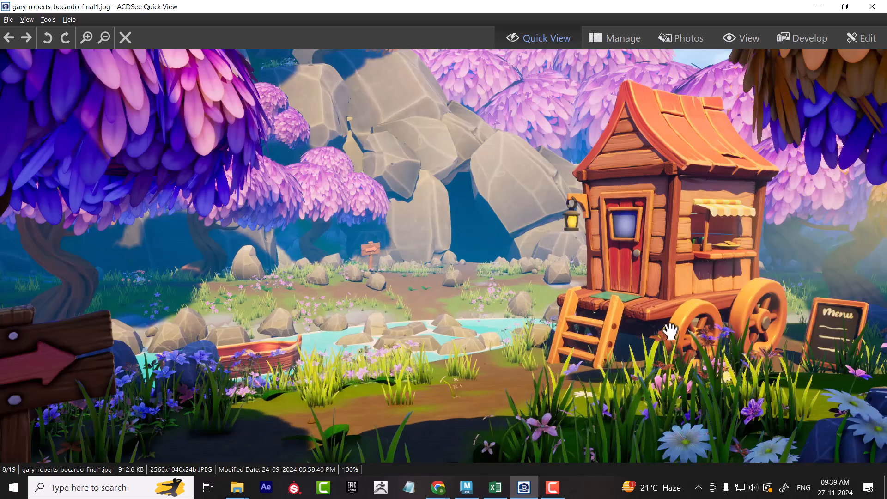
pyautogui.keyDown('ctrl'); pyautogui.scroll(4, 665, 323); pyautogui.keyUp('ctrl')
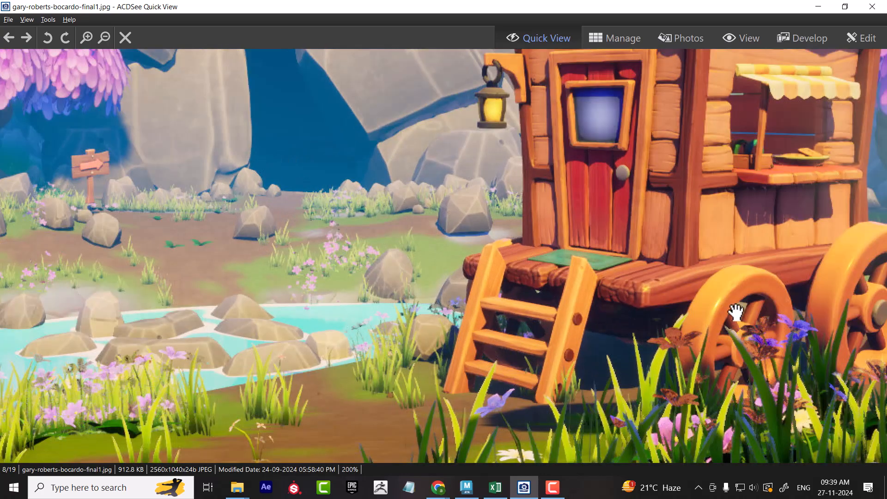
pyautogui.moveTo(722, 314); pyautogui.dragTo(558, 307)
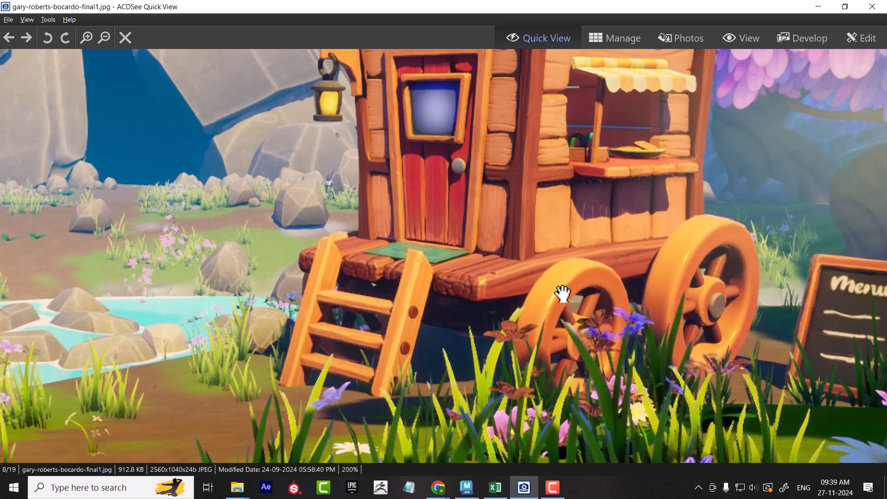
pyautogui.moveTo(563, 303); pyautogui.dragTo(515, 278)
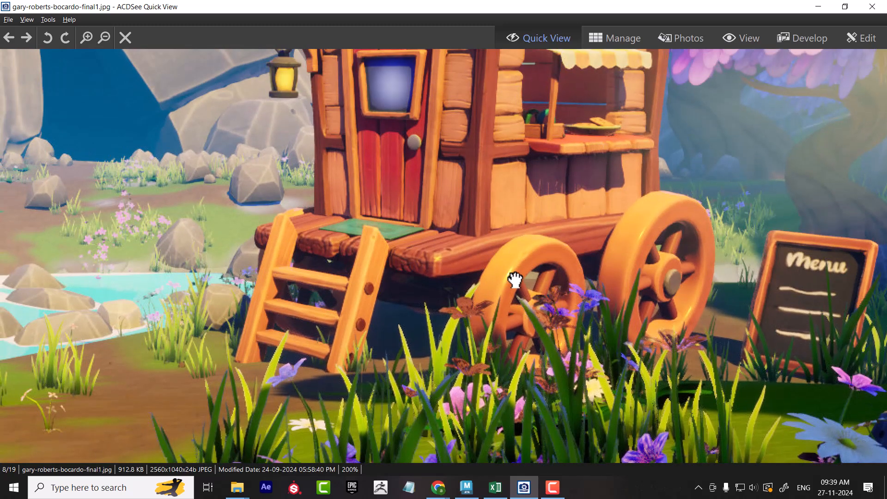
pyautogui.click(818, 6)
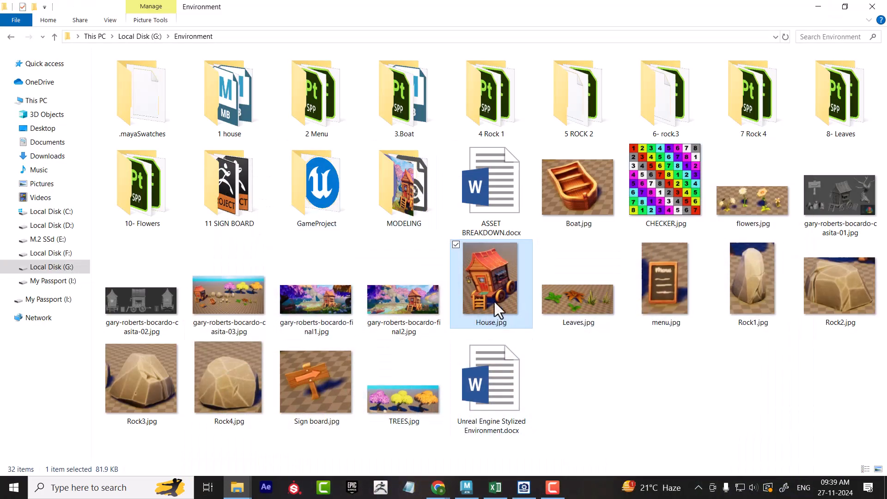
pyautogui.click(427, 302)
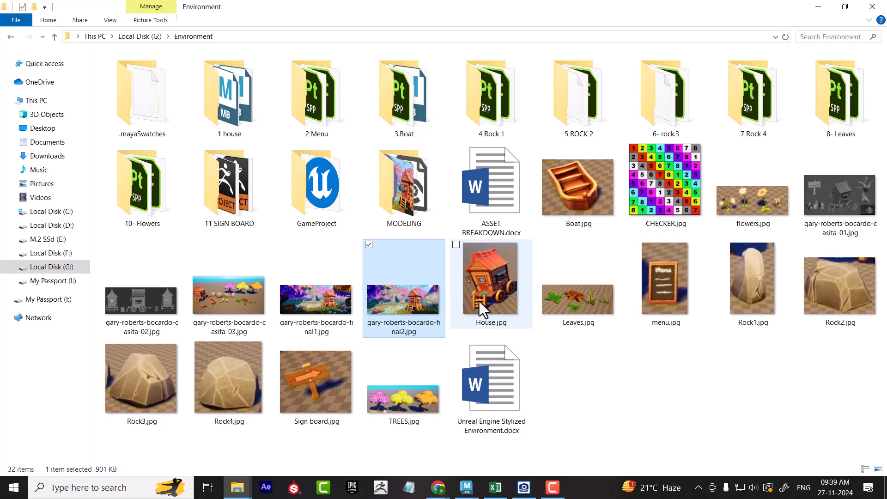
pyautogui.doubleClick(252, 102)
pyautogui.hotkey('ctrl', 'v')
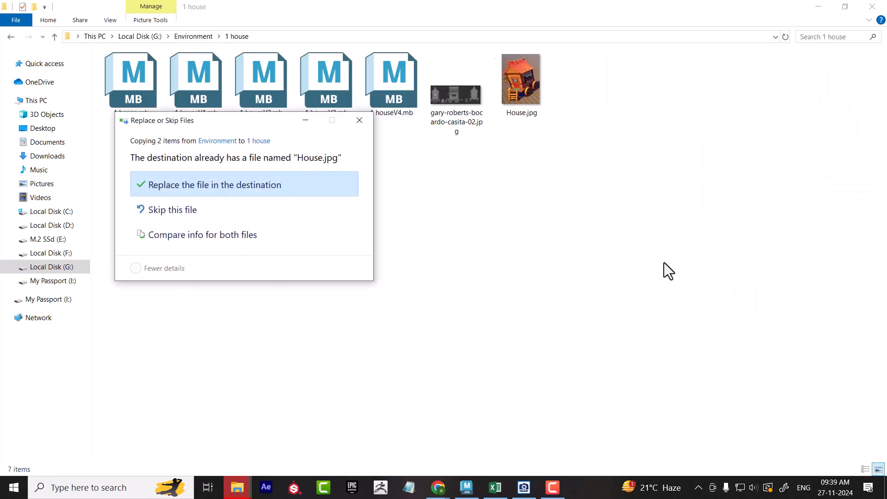
pyautogui.click(219, 191)
pyautogui.click(582, 311)
# - Open gary-roberts-bocardo-casita-02.jpg in the image viewer and place it as a floating window over the Maya scene
pyautogui.doubleClick(459, 111)
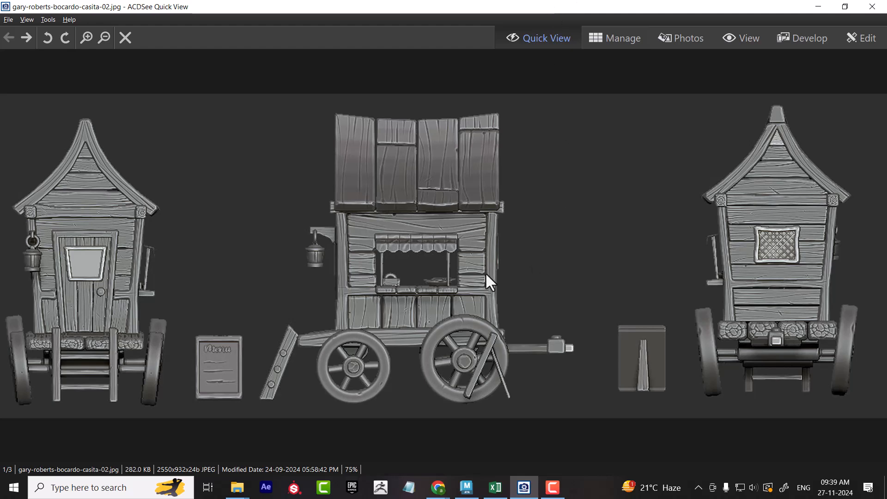
pyautogui.doubleClick(615, 5)
pyautogui.doubleClick(576, 1)
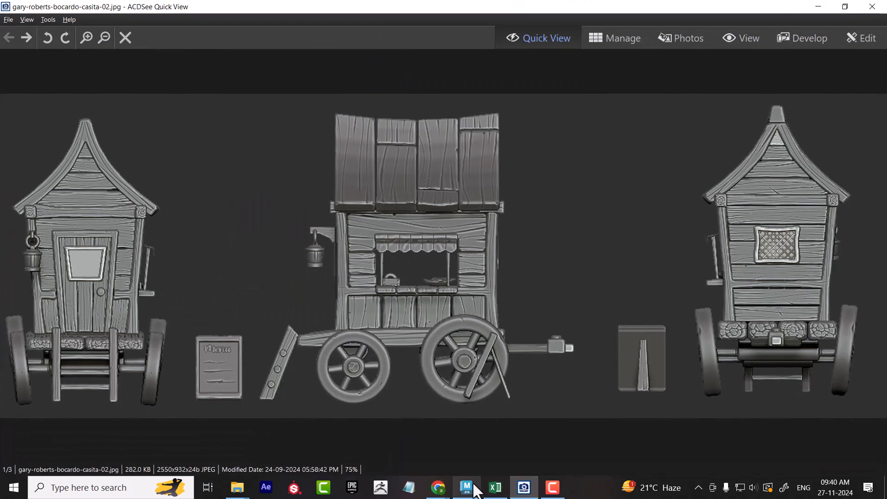
pyautogui.moveTo(829, 1); pyautogui.dragTo(818, 92)
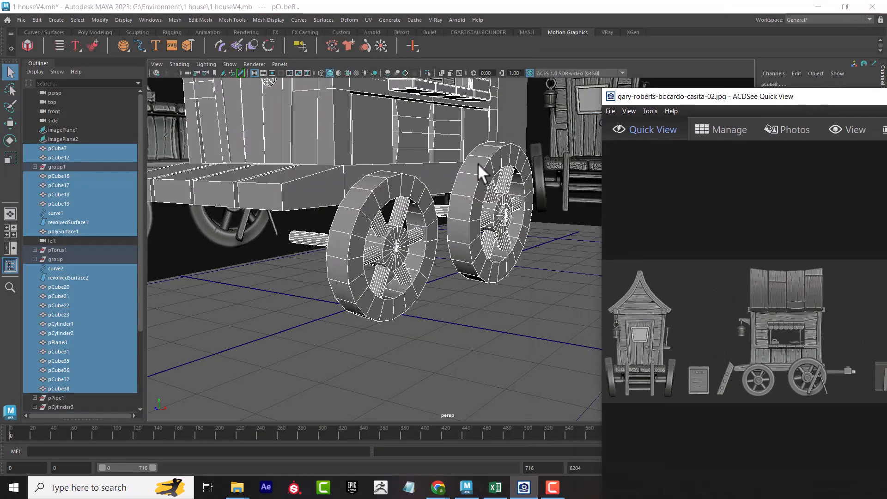
# - Select only the wagon's front wheel in the perspective view
pyautogui.keyDown('alt'); pyautogui.moveTo(479, 321); pyautogui.dragTo(425, 284); pyautogui.keyUp('alt')
pyautogui.keyDown('alt'); pyautogui.moveTo(425, 284); pyautogui.dragTo(475, 304, button='middle'); pyautogui.keyUp('alt')
pyautogui.keyDown('alt'); pyautogui.moveTo(474, 304); pyautogui.dragTo(472, 316); pyautogui.keyUp('alt')
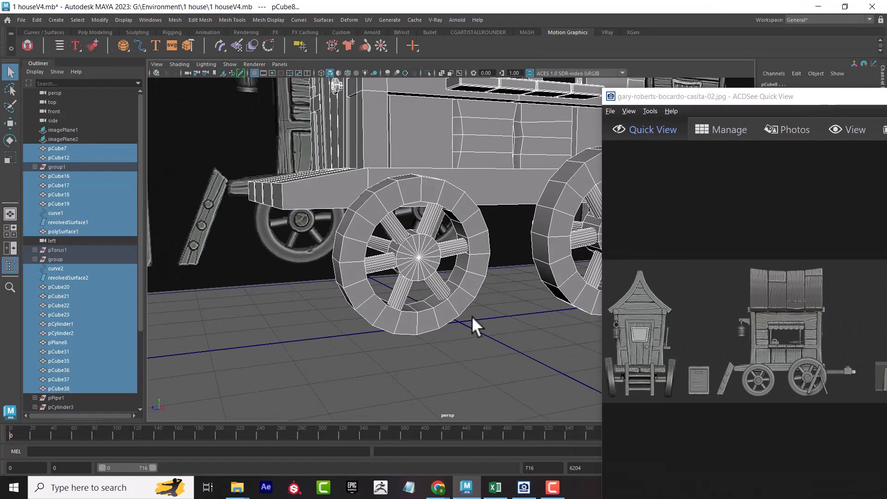
pyautogui.click(472, 317)
pyautogui.click(452, 284)
# - Enlarge the wagon's side view in the reference image to inspect both wheels
pyautogui.click(748, 350)
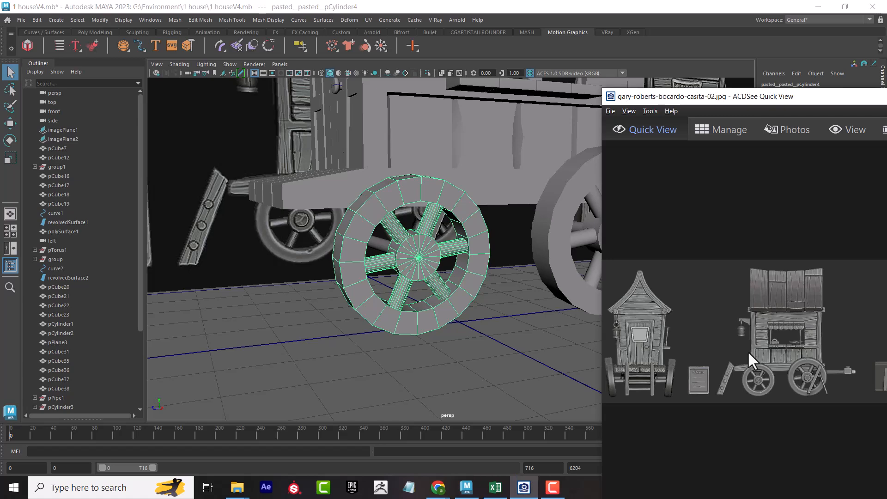
pyautogui.scroll(3, 749, 352)
pyautogui.scroll(2, 793, 355)
pyautogui.moveTo(792, 355); pyautogui.dragTo(827, 311)
pyautogui.scroll(-6, 538, 256)
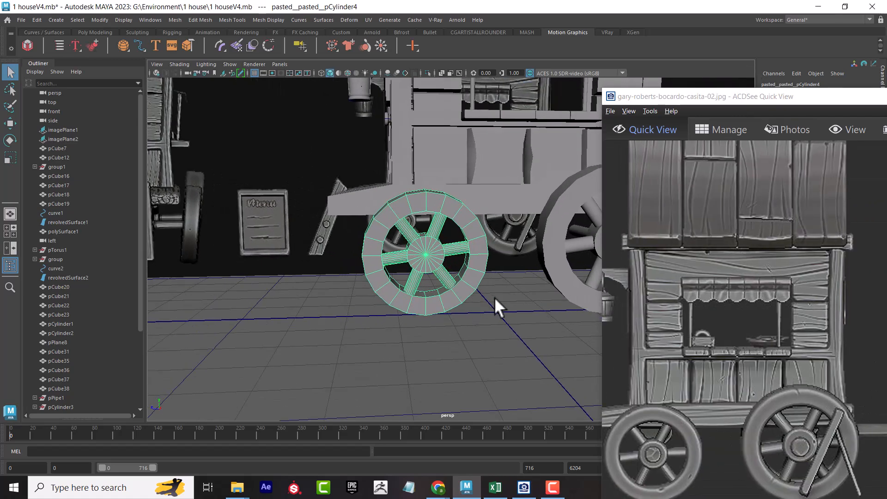
# - Switch to the four-view layout and move the reference image window so the side and perspective views are uncovered
pyautogui.press('space')
pyautogui.scroll(-8, 326, 326)
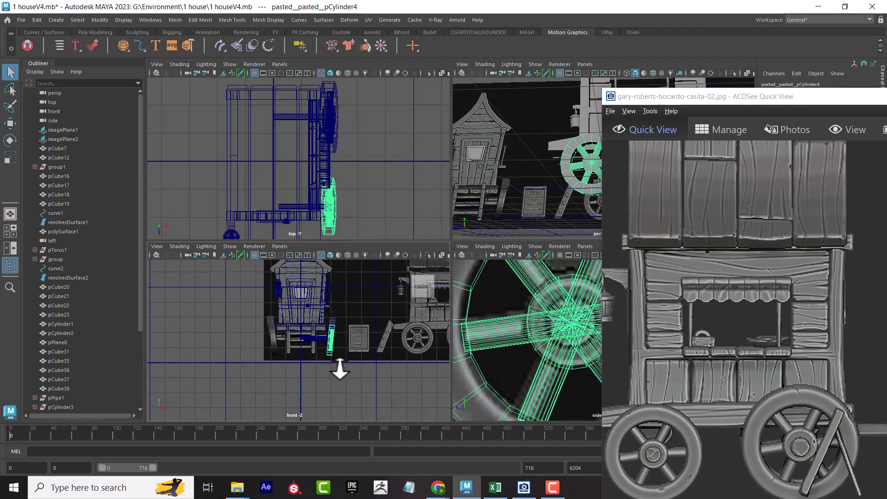
pyautogui.keyDown('alt'); pyautogui.moveTo(385, 350); pyautogui.dragTo(369, 348, button='middle'); pyautogui.keyUp('alt')
pyautogui.moveTo(774, 102); pyautogui.dragTo(218, 50)
pyautogui.scroll(-5, 563, 304)
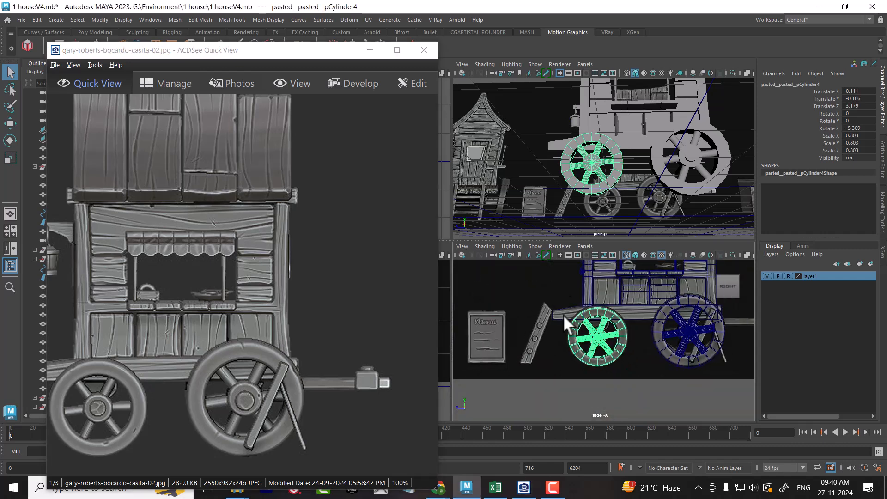
# - Compare the modelled wheels in the side and perspective views with the reference image
pyautogui.keyDown('alt'); pyautogui.moveTo(625, 344); pyautogui.dragTo(609, 352, button='middle'); pyautogui.keyUp('alt')
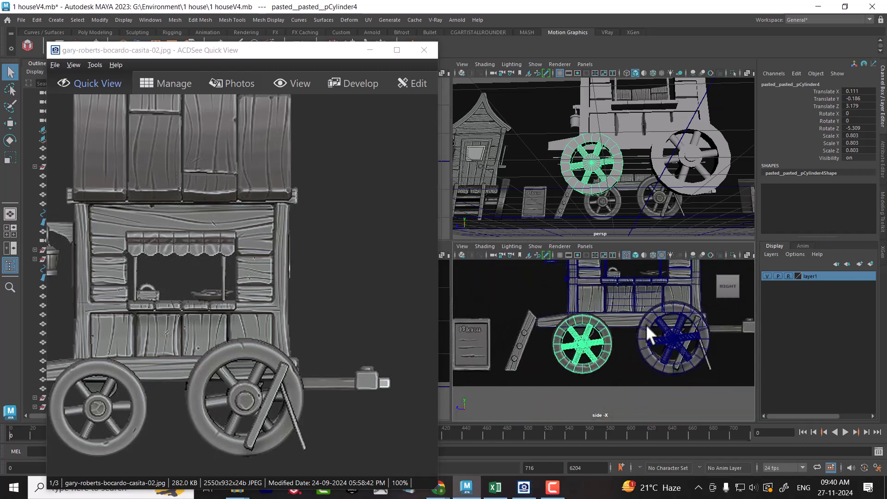
pyautogui.keyDown('alt'); pyautogui.moveTo(650, 305); pyautogui.dragTo(645, 332, button='middle'); pyautogui.keyUp('alt')
pyautogui.keyDown('alt'); pyautogui.moveTo(659, 330); pyautogui.dragTo(662, 336); pyautogui.keyUp('alt')
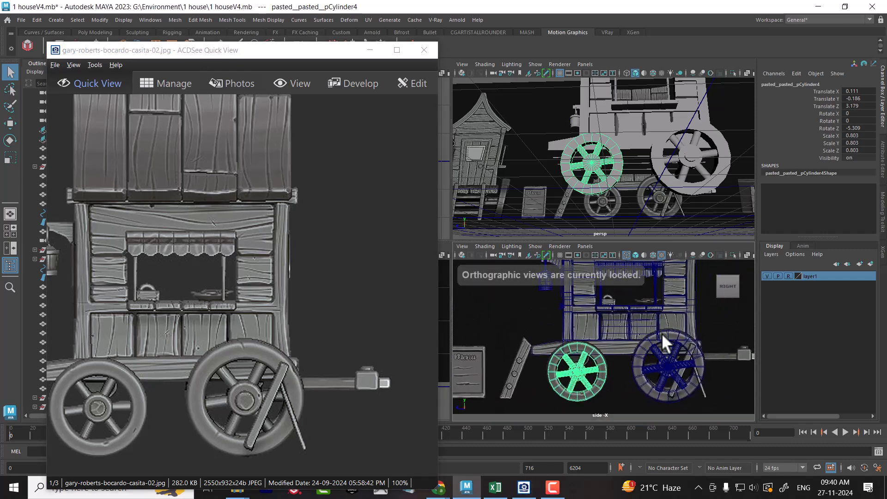
pyautogui.keyDown('alt'); pyautogui.moveTo(639, 322); pyautogui.dragTo(620, 341, button='middle'); pyautogui.keyUp('alt')
pyautogui.keyDown('alt'); pyautogui.moveTo(620, 340); pyautogui.dragTo(645, 323, button='right'); pyautogui.keyUp('alt')
pyautogui.keyDown('alt'); pyautogui.moveTo(645, 324); pyautogui.dragTo(628, 333, button='middle'); pyautogui.keyUp('alt')
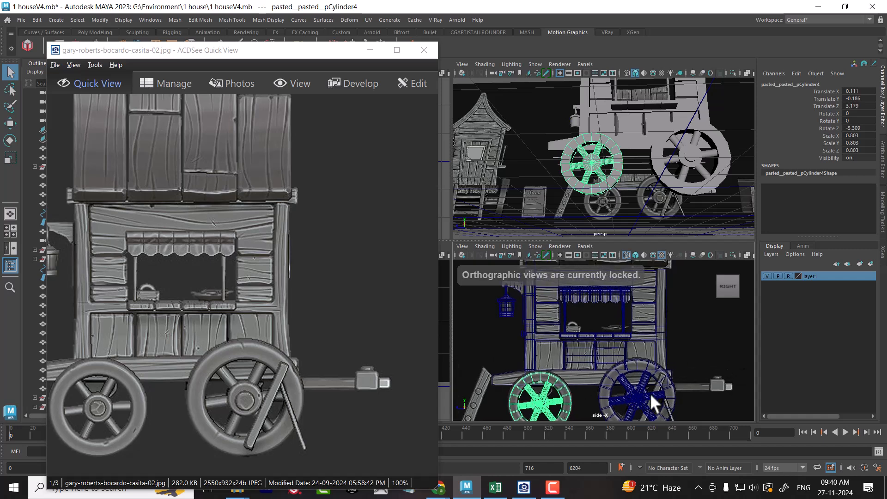
pyautogui.keyDown('alt'); pyautogui.moveTo(679, 167); pyautogui.dragTo(685, 197); pyautogui.keyUp('alt')
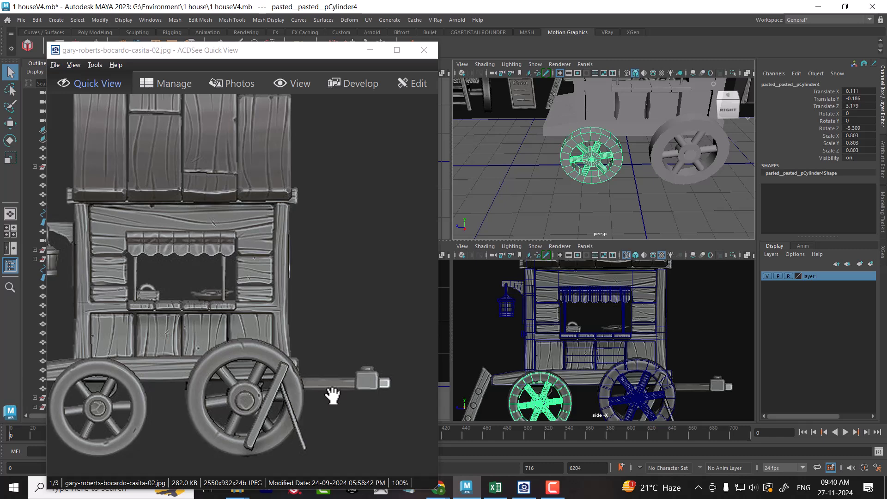
# - Examine the wagon's undercarriage across the front, side and back reference views and the coloured renders
pyautogui.click(396, 50)
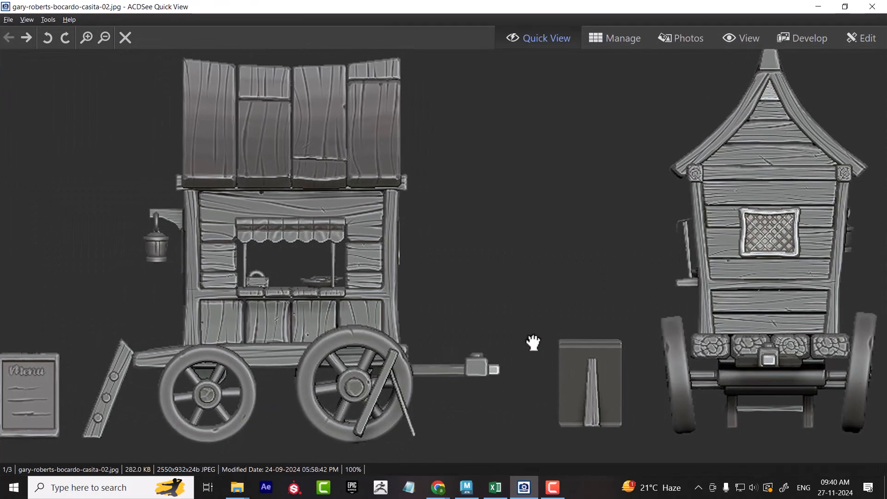
pyautogui.moveTo(533, 343); pyautogui.dragTo(778, 317)
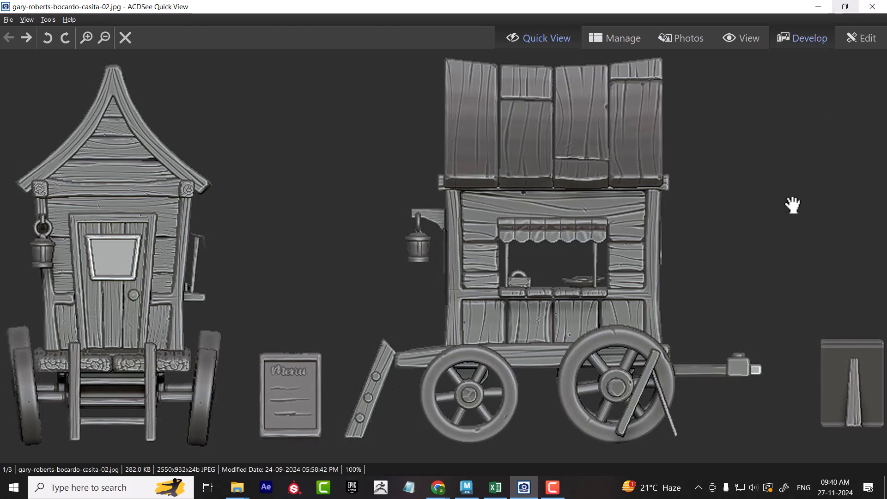
pyautogui.moveTo(822, 363); pyautogui.dragTo(581, 345)
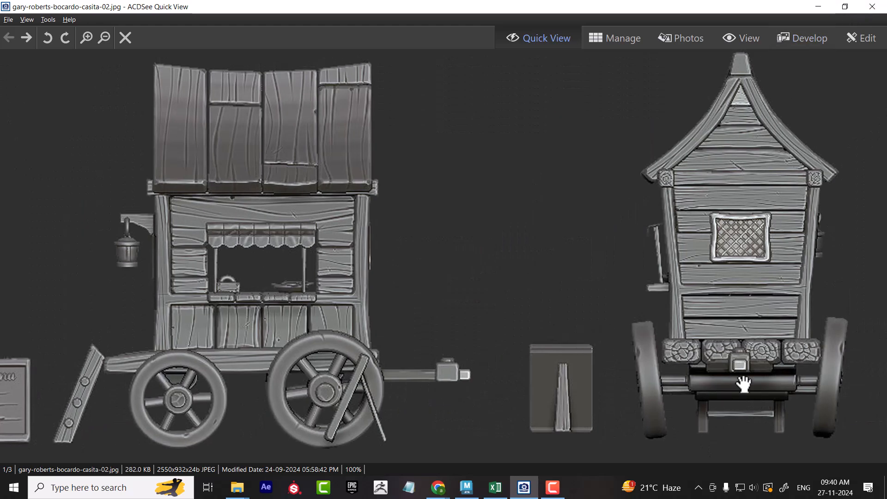
pyautogui.scroll(-1, 688, 379)
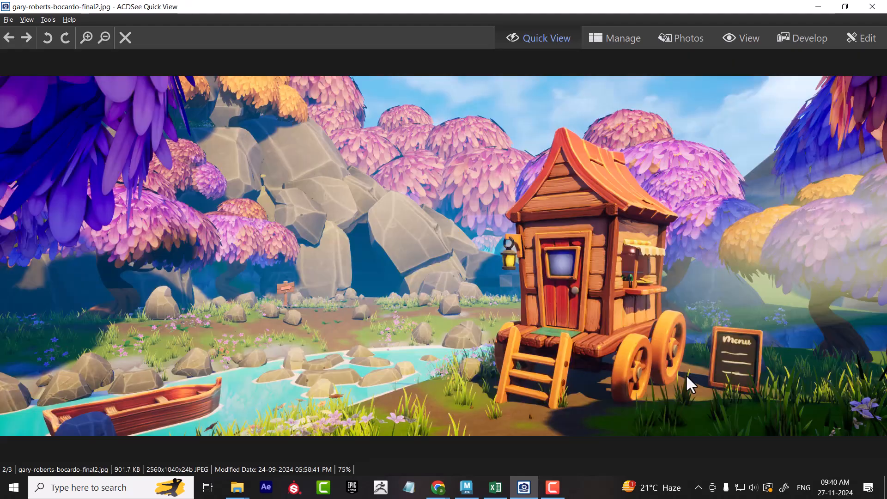
pyautogui.scroll(-1, 689, 384)
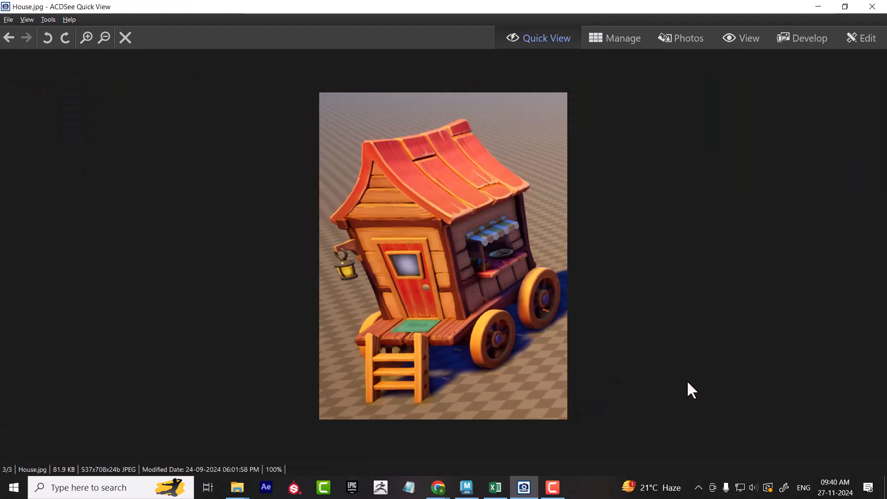
pyautogui.scroll(1, 687, 380)
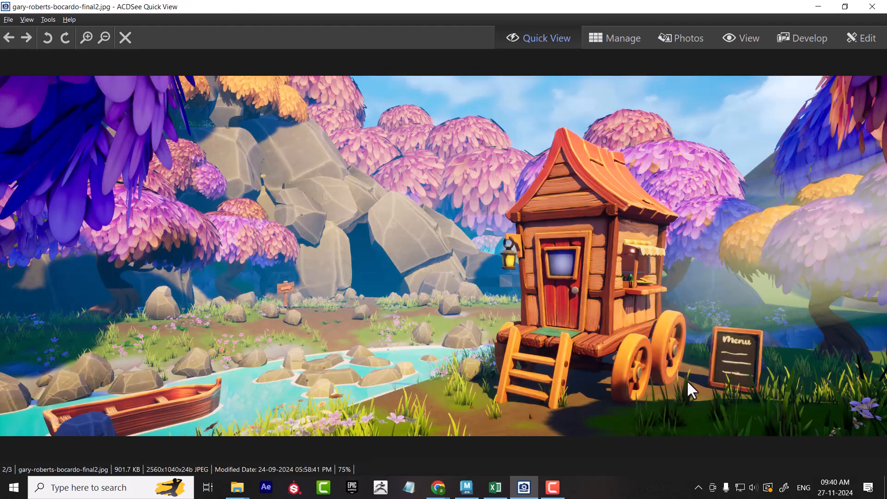
pyautogui.scroll(1, 687, 380)
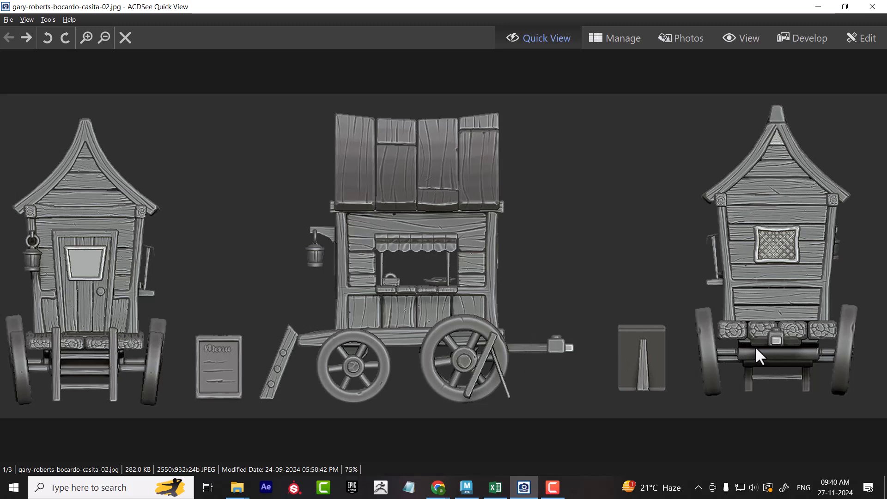
# - Shrink the reference image window, enlarge the wagon's back view in it, and place it beside the front viewport
pyautogui.moveTo(651, 4); pyautogui.dragTo(340, 49)
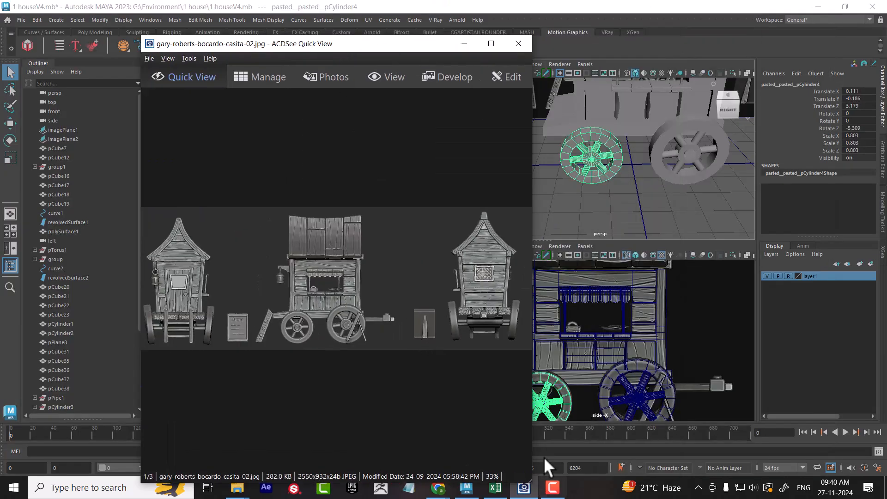
pyautogui.moveTo(527, 482); pyautogui.dragTo(570, 357)
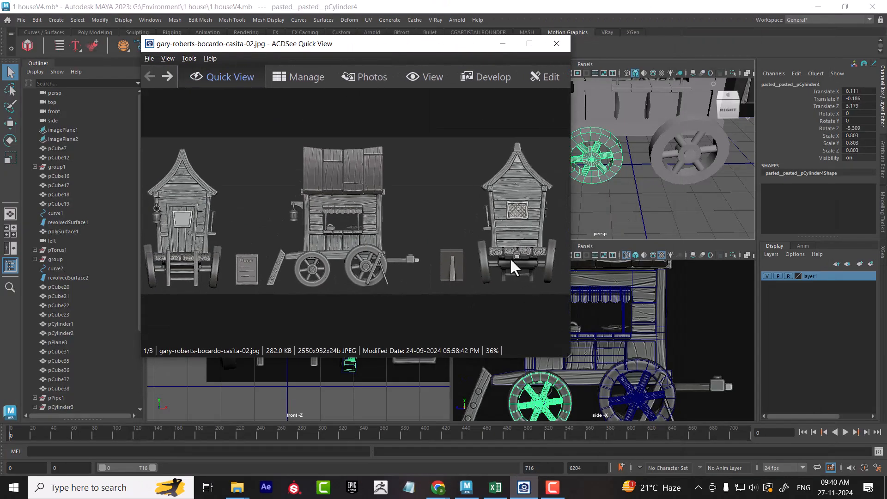
pyautogui.scroll(3, 508, 262)
pyautogui.moveTo(511, 253); pyautogui.dragTo(311, 208)
pyautogui.moveTo(361, 47); pyautogui.dragTo(642, 43)
pyautogui.keyDown('alt'); pyautogui.moveTo(315, 345); pyautogui.dragTo(305, 352, button='right'); pyautogui.keyUp('alt')
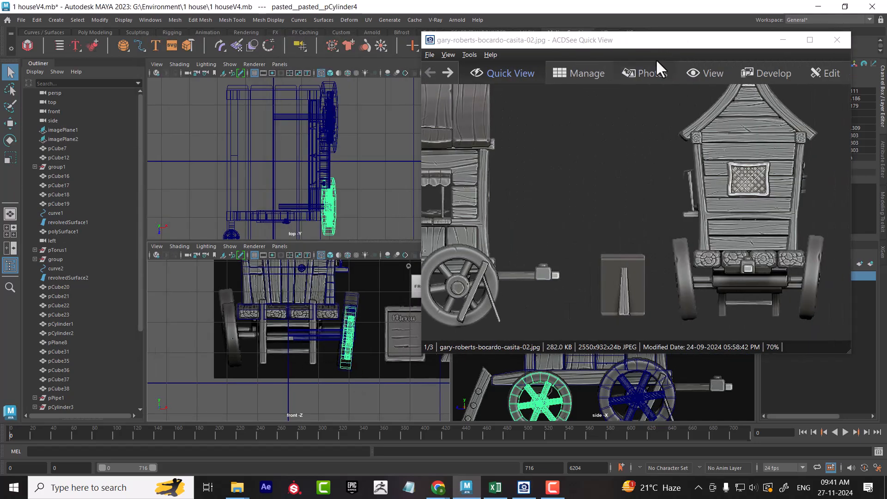
# - Minimize the reference image window and expand the four-view layout to full screen
pyautogui.moveTo(657, 45); pyautogui.dragTo(439, 1)
pyautogui.click(818, 5)
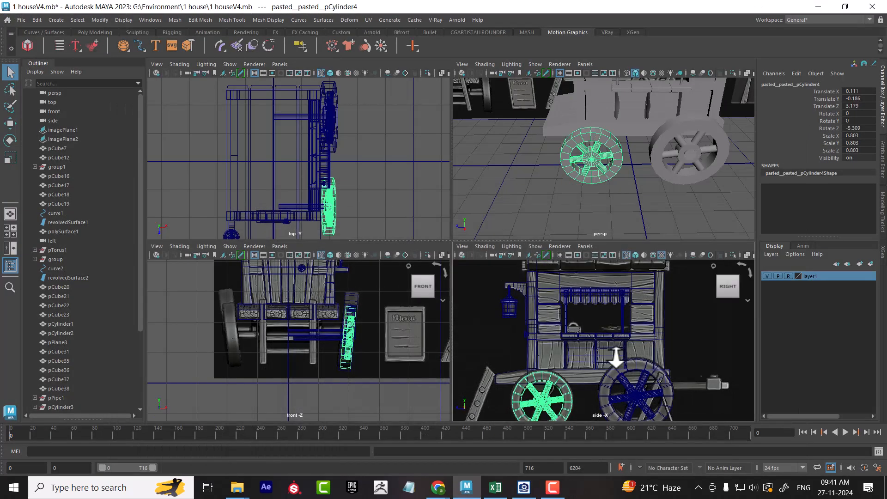
pyautogui.hotkey('ctrl', 'space')
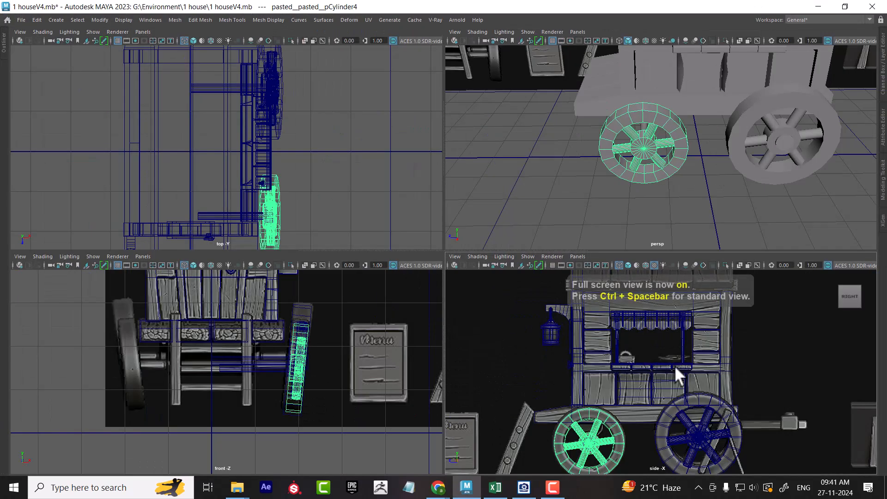
pyautogui.keyDown('alt'); pyautogui.moveTo(687, 376); pyautogui.dragTo(640, 322, button='middle'); pyautogui.keyUp('alt')
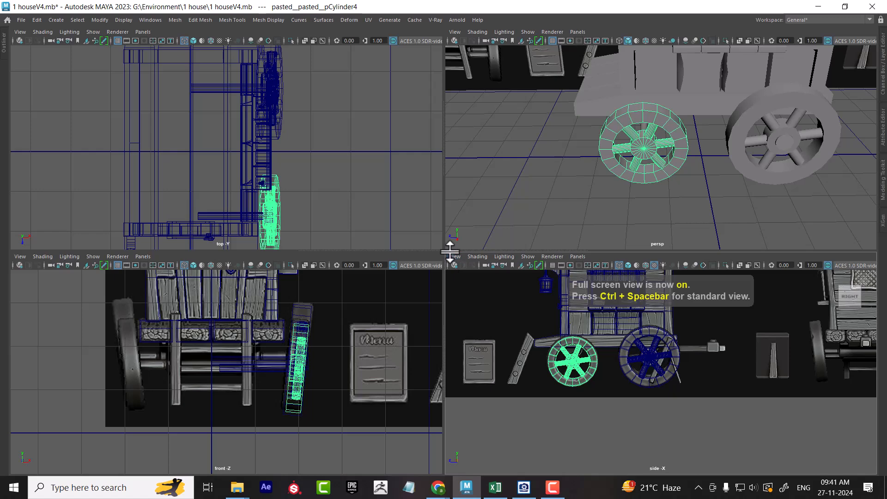
# - Enlarge the front and side viewports and examine the wheels, drawbar and back-view undercarriage in the side reference image
pyautogui.moveTo(451, 251); pyautogui.dragTo(462, 174)
pyautogui.keyDown('alt'); pyautogui.moveTo(640, 266); pyautogui.dragTo(716, 328, button='right'); pyautogui.keyUp('alt')
pyautogui.keyDown('alt'); pyautogui.moveTo(716, 328); pyautogui.dragTo(729, 355, button='middle'); pyautogui.keyUp('alt')
pyautogui.keyDown('alt'); pyautogui.moveTo(731, 355); pyautogui.dragTo(749, 410, button='right'); pyautogui.keyUp('alt')
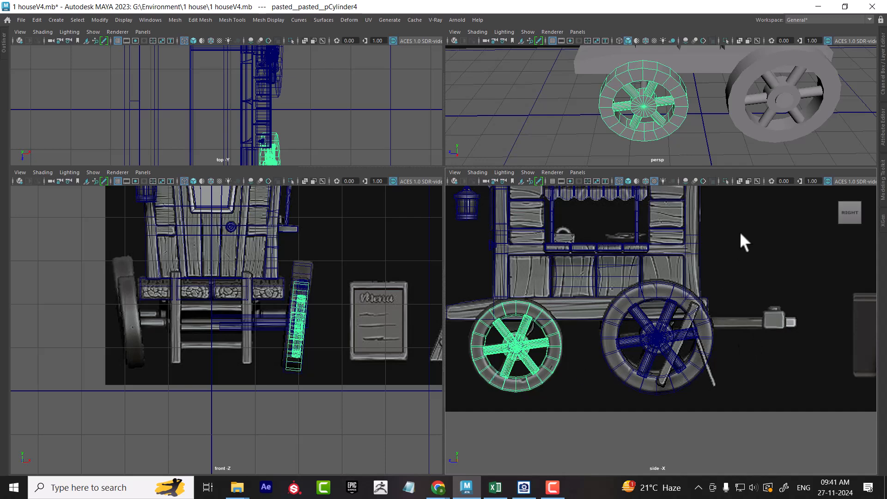
pyautogui.keyDown('alt'); pyautogui.moveTo(745, 344); pyautogui.dragTo(451, 342, button='middle'); pyautogui.keyUp('alt')
pyautogui.moveTo(721, 340)
pyautogui.keyDown('alt'); pyautogui.mouseDown(button='middle')
pyautogui.moveTo(645, 350)
pyautogui.moveTo(715, 325)
pyautogui.mouseUp(button='middle'); pyautogui.keyUp('alt')
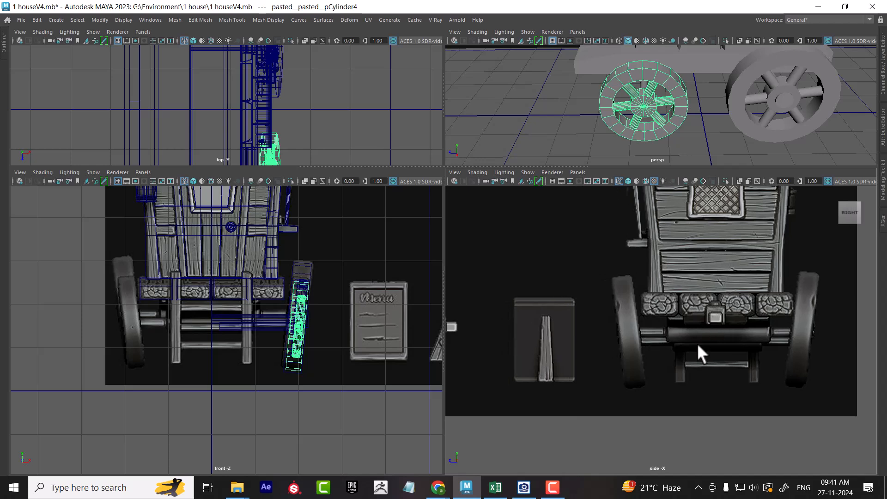
pyautogui.keyDown('alt'); pyautogui.moveTo(701, 340); pyautogui.dragTo(658, 335, button='right'); pyautogui.keyUp('alt')
pyautogui.keyDown('alt'); pyautogui.moveTo(658, 334); pyautogui.dragTo(756, 294, button='middle'); pyautogui.keyUp('alt')
pyautogui.keyDown('alt'); pyautogui.moveTo(665, 376); pyautogui.dragTo(679, 407, button='right'); pyautogui.keyUp('alt')
# - Create a polygon cube and move it onto the drawbar in front of the large wheel in the side view
pyautogui.click(722, 390)
pyautogui.keyDown('shift'); pyautogui.moveTo(723, 276); pyautogui.dragTo(631, 280, button='right'); pyautogui.keyUp('shift')
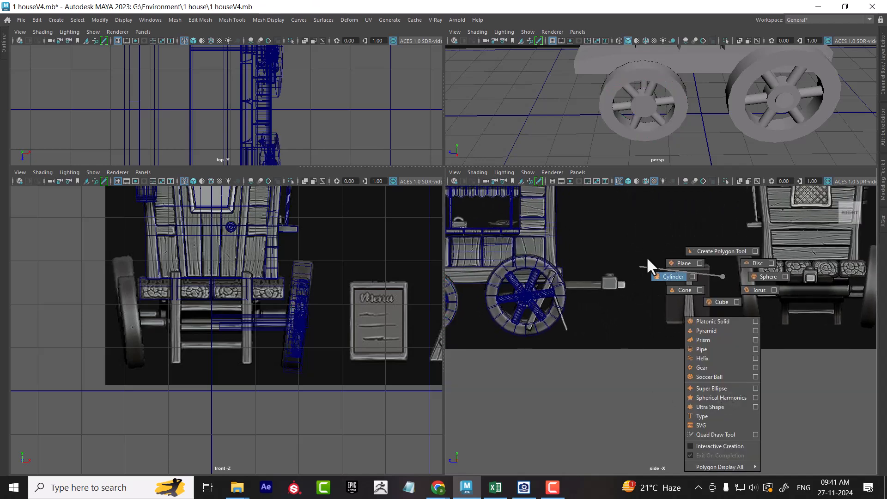
pyautogui.keyDown('shift'); pyautogui.moveTo(701, 307); pyautogui.dragTo(721, 306, button='right'); pyautogui.keyUp('shift')
pyautogui.keyDown('alt'); pyautogui.moveTo(646, 385); pyautogui.dragTo(594, 377, button='right'); pyautogui.keyUp('alt')
pyautogui.keyDown('alt'); pyautogui.moveTo(593, 377); pyautogui.dragTo(632, 372, button='middle'); pyautogui.keyUp('alt')
pyautogui.keyDown('alt'); pyautogui.moveTo(632, 372); pyautogui.dragTo(661, 395, button='right'); pyautogui.keyUp('alt')
pyautogui.press('w')
pyautogui.moveTo(523, 346); pyautogui.dragTo(622, 280)
# - Scale the cube down in height to match the drawbar's thickness in the side reference
pyautogui.keyDown('alt'); pyautogui.moveTo(621, 280); pyautogui.dragTo(650, 311, button='right'); pyautogui.keyUp('alt')
pyautogui.scroll(2, 650, 312)
pyautogui.keyDown('alt'); pyautogui.moveTo(623, 312); pyautogui.dragTo(655, 340, button='middle'); pyautogui.keyUp('alt')
pyautogui.scroll(2, 637, 322)
pyautogui.press('r')
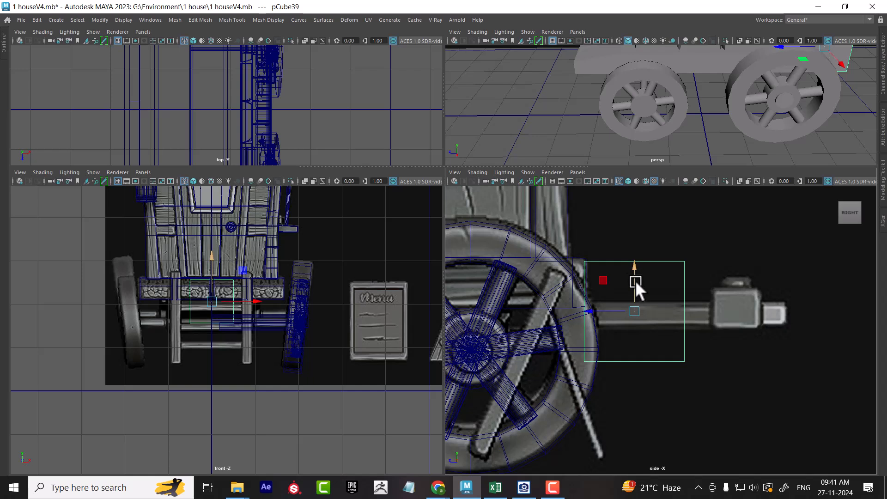
pyautogui.moveTo(635, 272); pyautogui.dragTo(631, 298)
pyautogui.moveTo(634, 267); pyautogui.dragTo(634, 270)
# - Compare the drawbar cube with the side, front and back wagon drawings in the side and front views
pyautogui.scroll(-2, 654, 330)
pyautogui.keyDown('alt'); pyautogui.moveTo(661, 340); pyautogui.dragTo(615, 331, button='middle'); pyautogui.keyUp('alt')
pyautogui.scroll(-2, 616, 330)
pyautogui.keyDown('alt'); pyautogui.moveTo(595, 303); pyautogui.dragTo(656, 371, button='middle'); pyautogui.keyUp('alt')
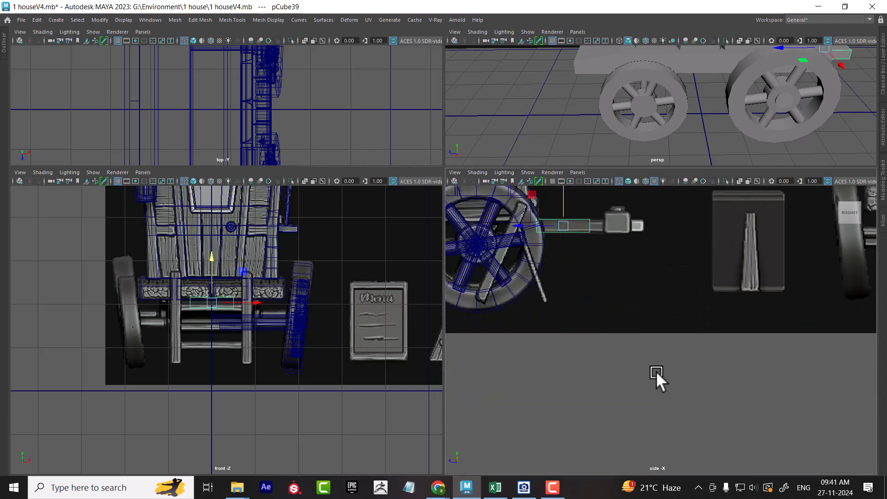
pyautogui.keyDown('alt'); pyautogui.moveTo(776, 387); pyautogui.dragTo(661, 411, button='middle'); pyautogui.keyUp('alt')
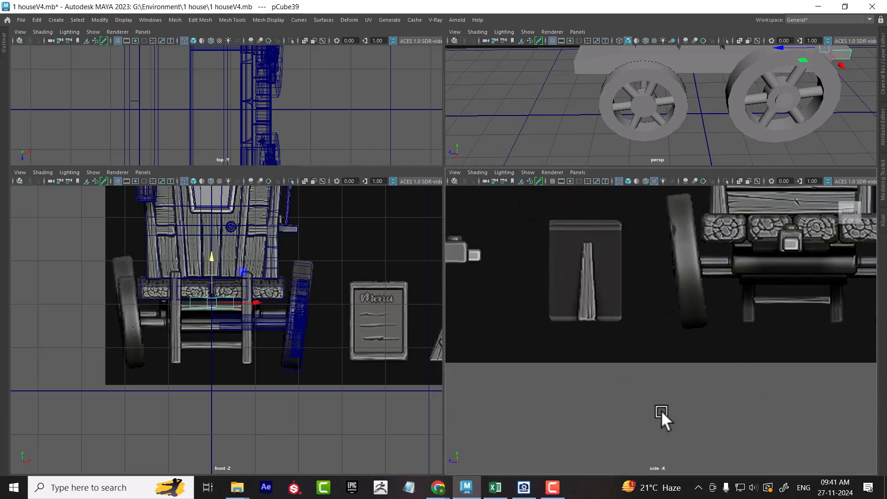
pyautogui.keyDown('alt'); pyautogui.moveTo(718, 406); pyautogui.dragTo(647, 414, button='middle'); pyautogui.keyUp('alt')
pyautogui.scroll(-3, 684, 396)
pyautogui.scroll(-4, 729, 356)
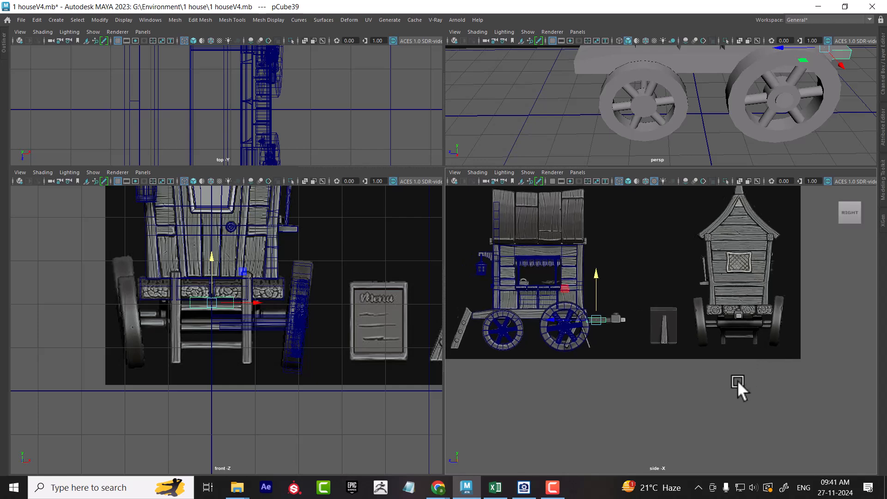
pyautogui.scroll(5, 587, 331)
pyautogui.keyDown('alt'); pyautogui.moveTo(603, 402); pyautogui.dragTo(667, 397, button='middle'); pyautogui.keyUp('alt')
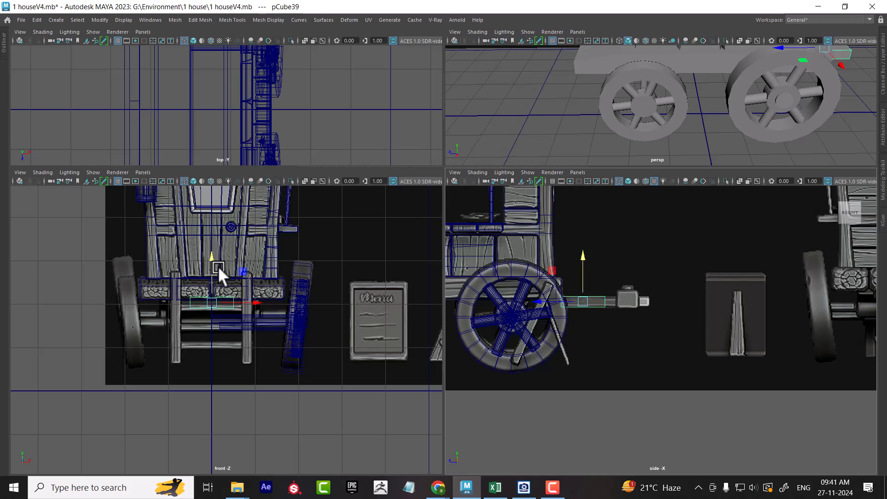
pyautogui.scroll(-5, 291, 320)
pyautogui.keyDown('alt'); pyautogui.moveTo(308, 317); pyautogui.dragTo(241, 327, button='middle'); pyautogui.keyUp('alt')
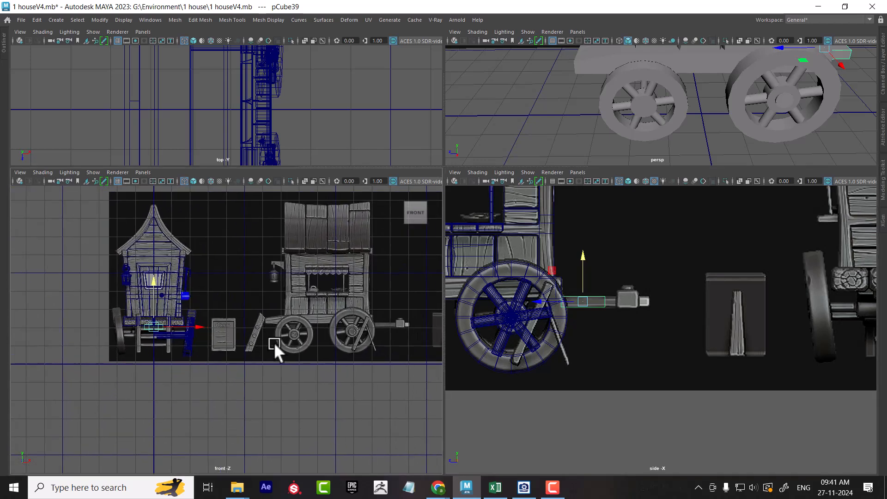
pyautogui.keyDown('alt'); pyautogui.moveTo(295, 341); pyautogui.dragTo(296, 358, button='middle'); pyautogui.keyUp('alt')
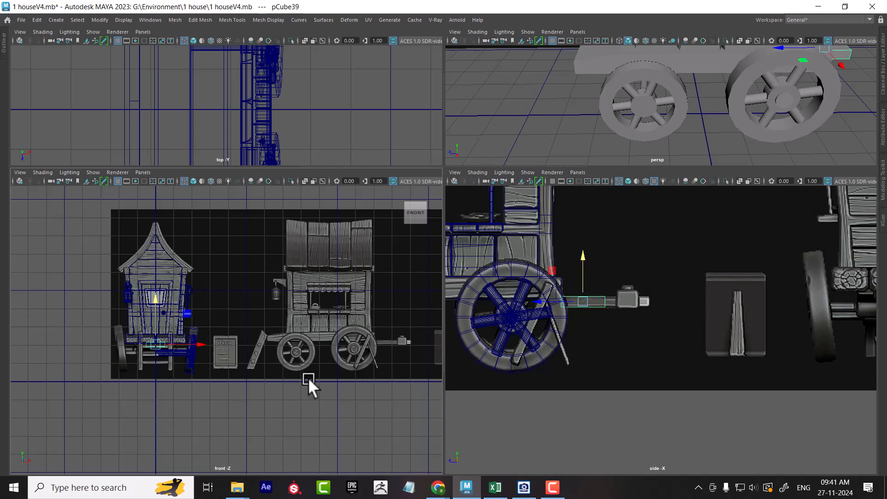
pyautogui.keyDown('alt'); pyautogui.moveTo(303, 416); pyautogui.dragTo(307, 396, button='right'); pyautogui.keyUp('alt')
pyautogui.keyDown('alt'); pyautogui.moveTo(650, 382); pyautogui.dragTo(643, 365, button='right'); pyautogui.keyUp('alt')
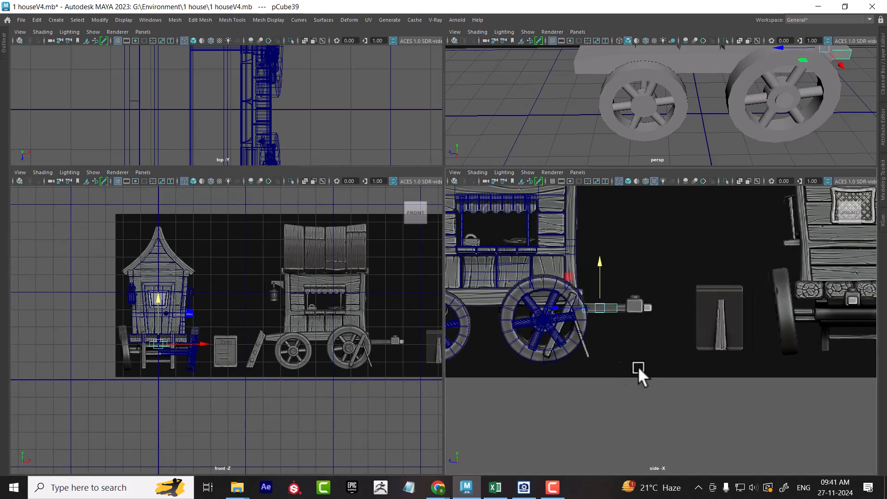
# - Enlarge the upper viewports and replace the top view with a new Back orthographic view framed on the reference images
pyautogui.moveTo(461, 167); pyautogui.dragTo(467, 257)
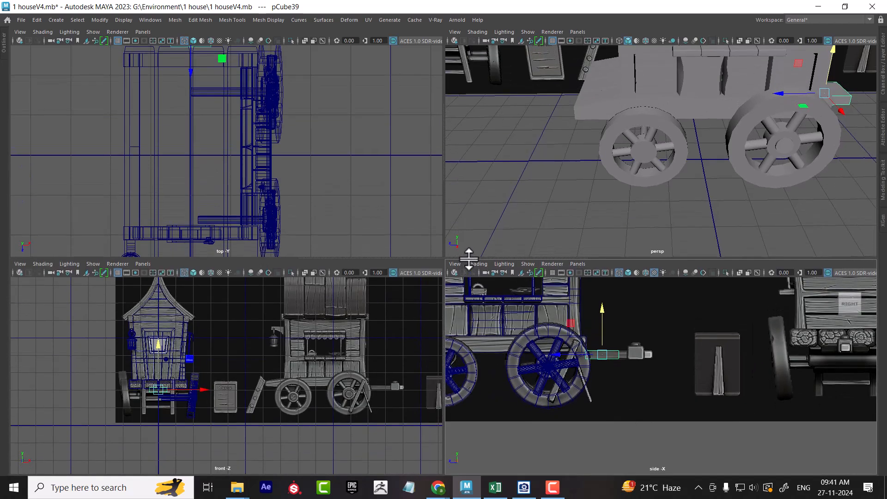
pyautogui.click(145, 30)
pyautogui.moveTo(160, 43)
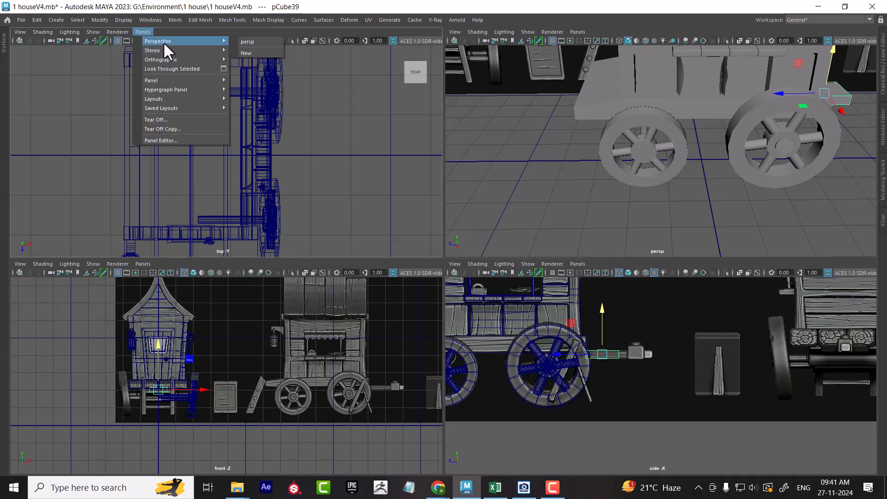
pyautogui.moveTo(167, 59)
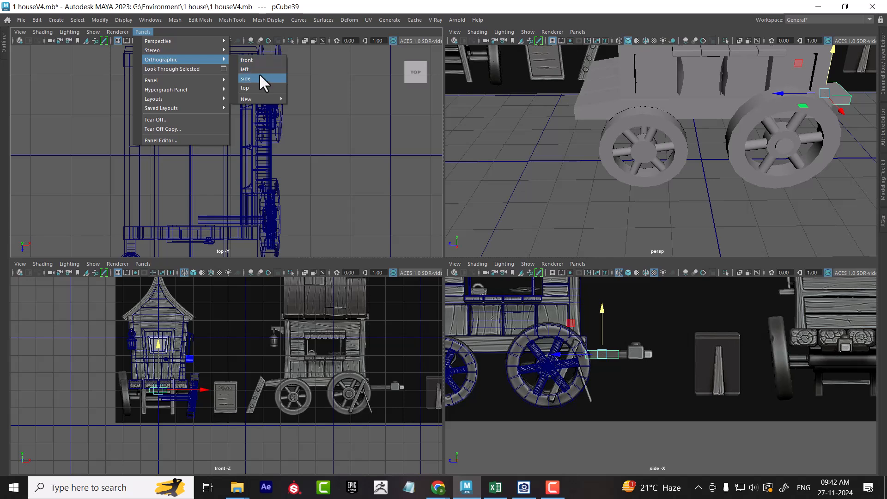
pyautogui.moveTo(257, 96)
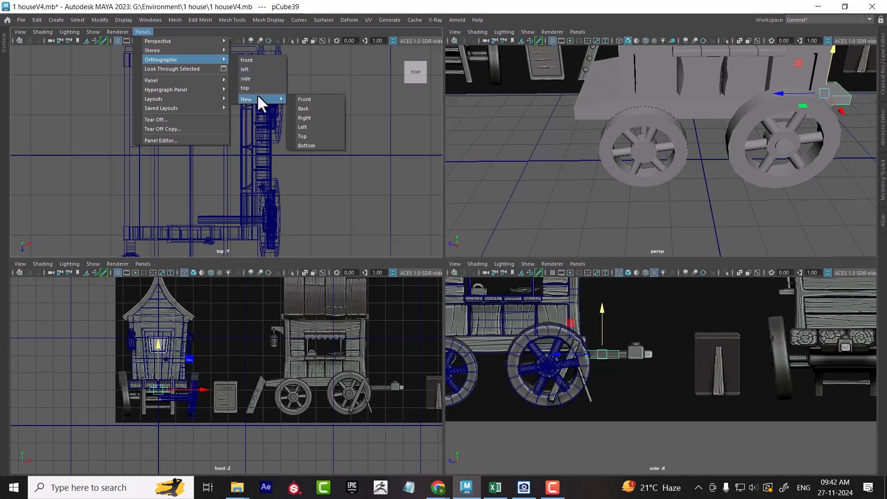
pyautogui.click(331, 109)
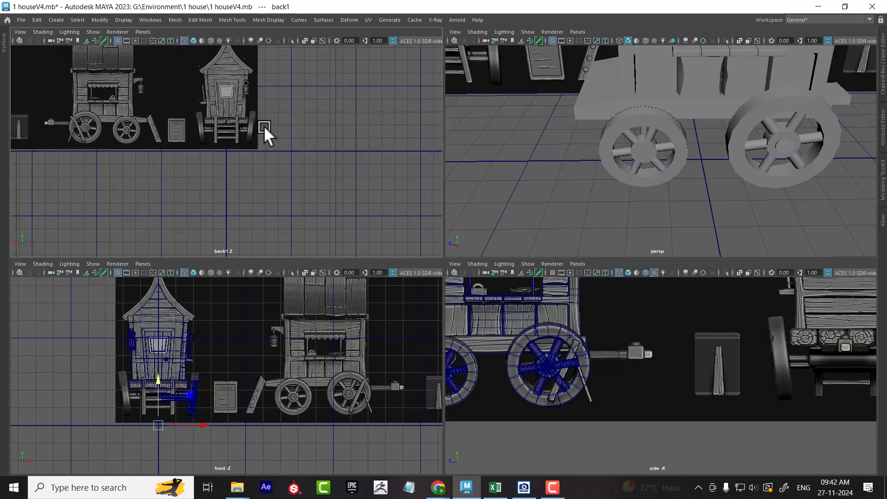
pyautogui.scroll(2, 339, 191)
pyautogui.scroll(-4, 324, 175)
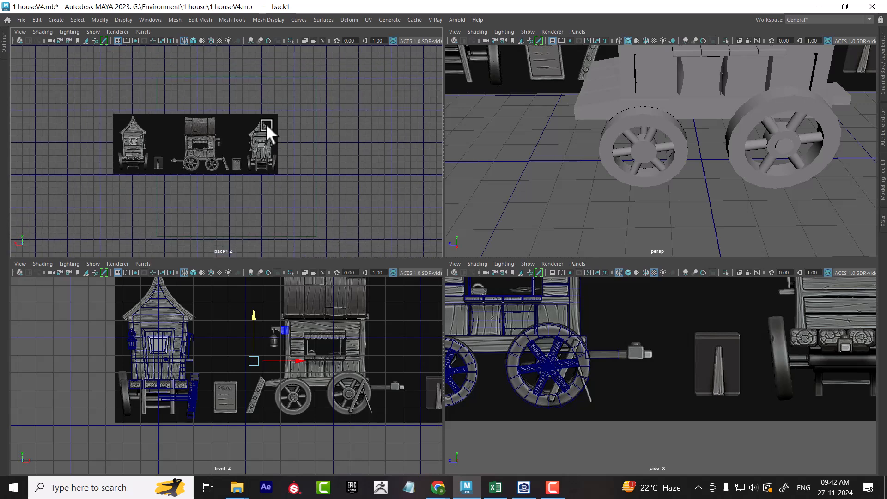
pyautogui.scroll(1, 333, 174)
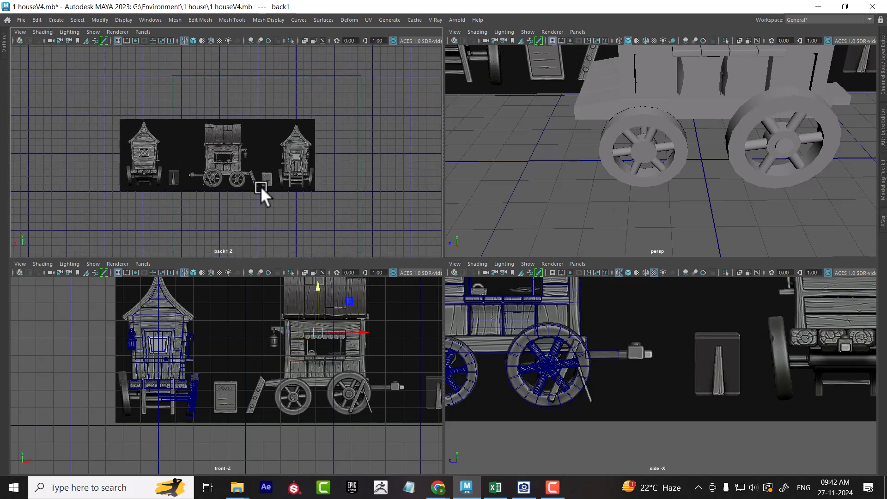
pyautogui.scroll(2, 292, 191)
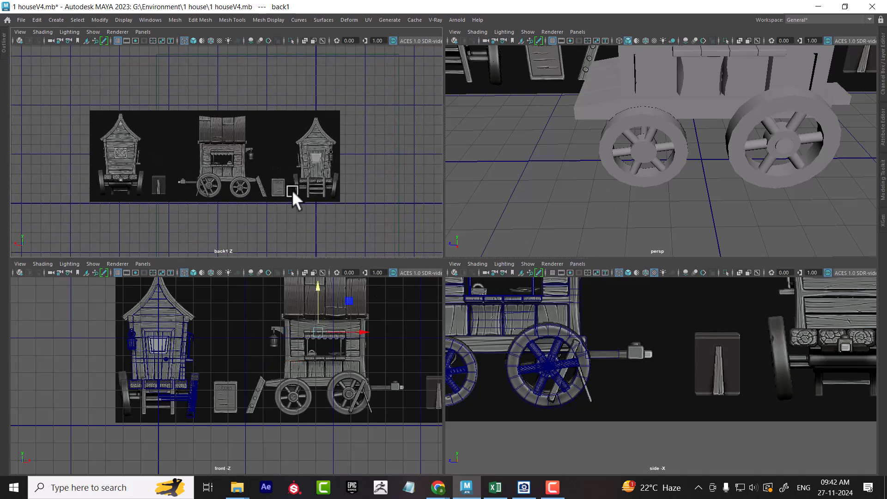
# - Import gary-roberts-bocardo-casita-02.jpg from G:\Environment\1 house as an image plane in the back view
pyautogui.click(19, 31)
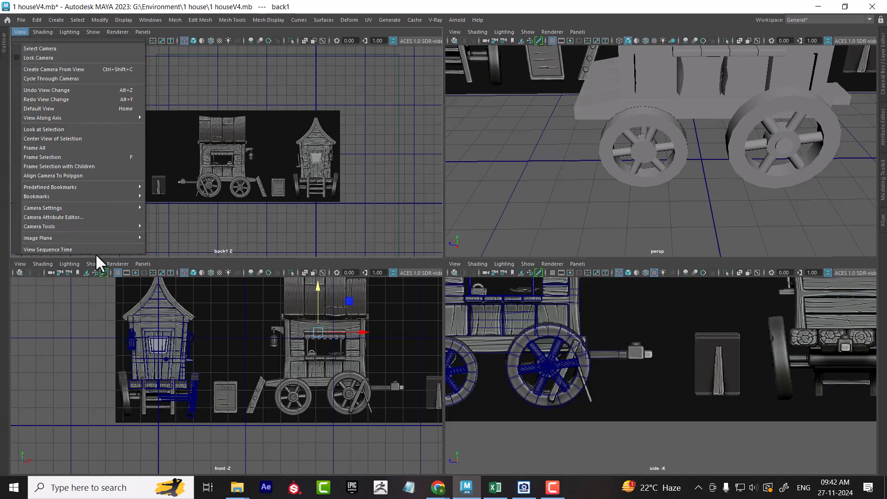
pyautogui.moveTo(105, 238)
pyautogui.click(202, 246)
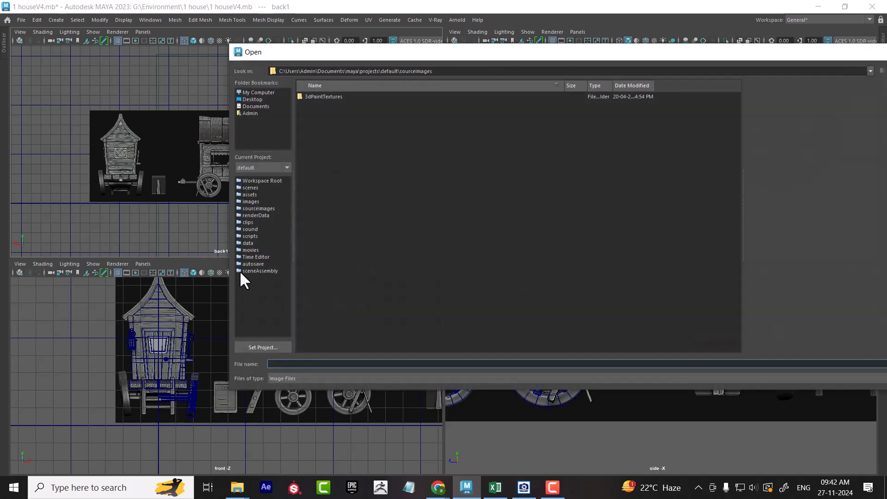
pyautogui.moveTo(237, 489)
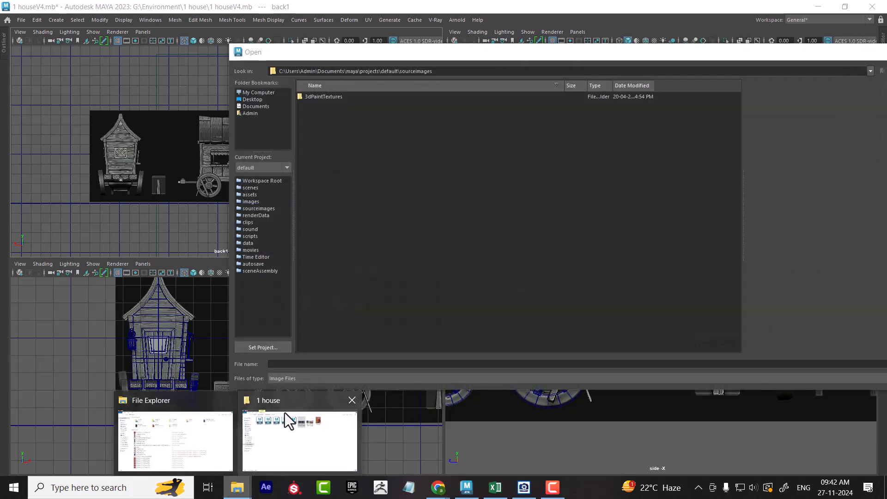
pyautogui.click(293, 435)
pyautogui.click(374, 37)
pyautogui.hotkey('ctrl', 'c')
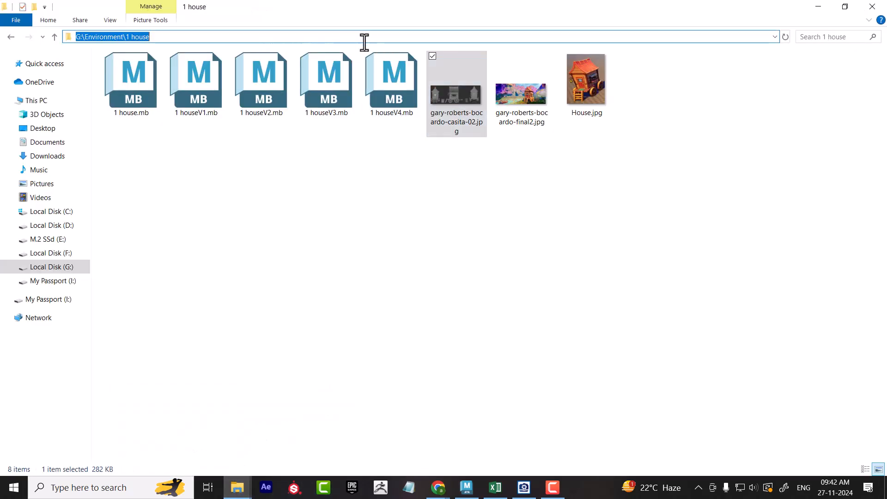
pyautogui.click(818, 6)
pyautogui.hotkey('ctrl', 'v')
pyautogui.press('Return')
pyautogui.doubleClick(336, 113)
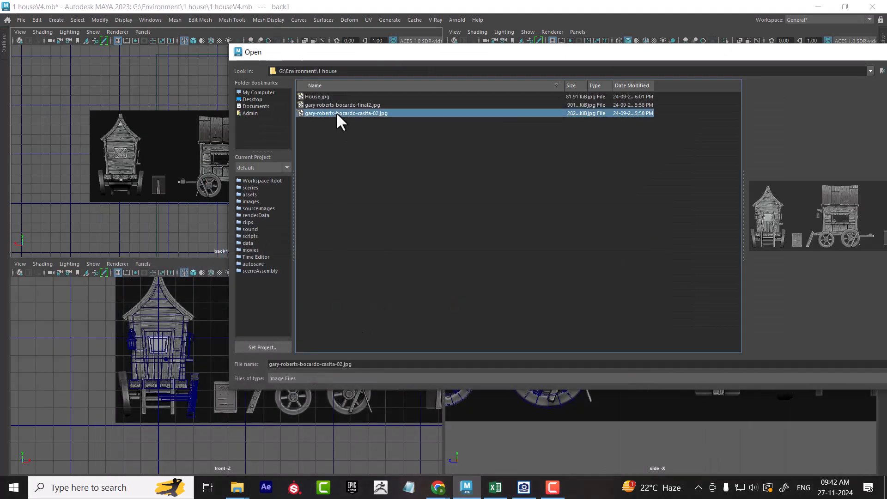
# - Move the new image plane sideways and down in the back view to line up with the existing front reference image
pyautogui.scroll(3, 252, 188)
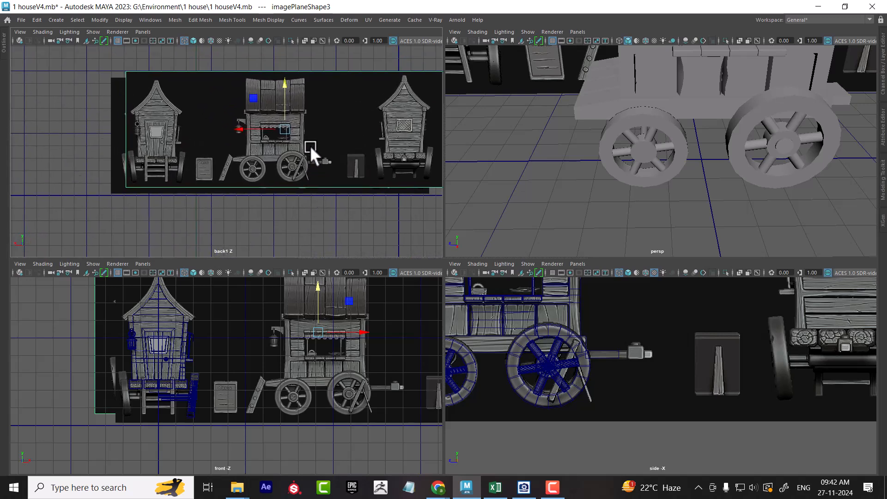
pyautogui.keyDown('alt'); pyautogui.moveTo(310, 166); pyautogui.dragTo(233, 167, button='middle'); pyautogui.keyUp('alt')
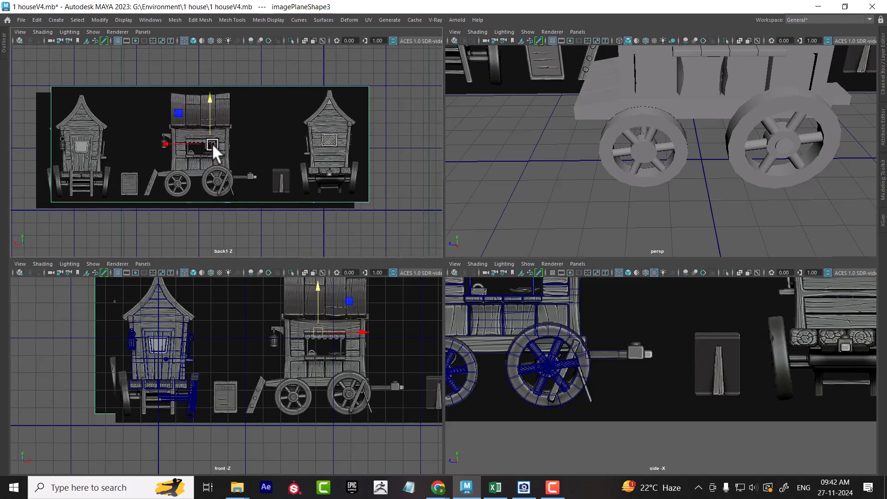
pyautogui.moveTo(212, 143); pyautogui.dragTo(160, 145)
pyautogui.moveTo(197, 101); pyautogui.dragTo(202, 112)
pyautogui.keyDown('alt'); pyautogui.moveTo(695, 141); pyautogui.dragTo(602, 129, button='right'); pyautogui.keyUp('alt')
pyautogui.keyDown('alt'); pyautogui.moveTo(603, 129); pyautogui.dragTo(438, 173); pyautogui.keyUp('alt')
pyautogui.keyDown('alt'); pyautogui.moveTo(736, 227); pyautogui.dragTo(695, 205); pyautogui.keyUp('alt')
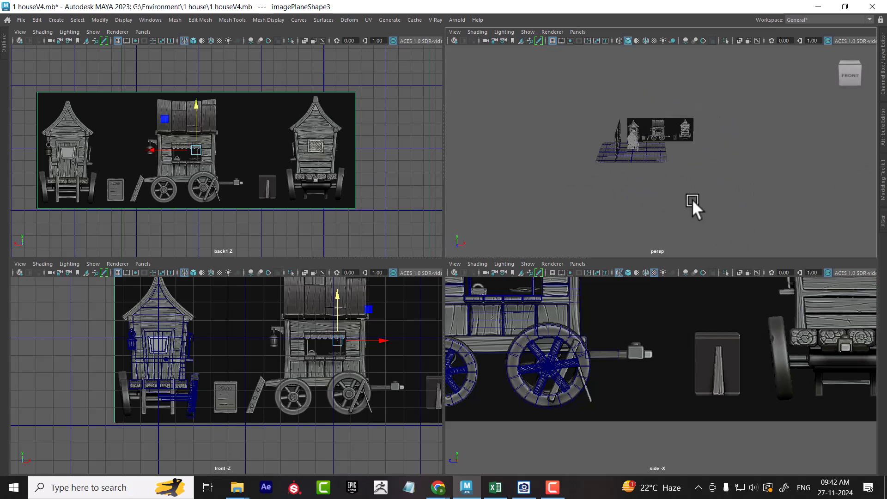
pyautogui.moveTo(163, 149)
pyautogui.mouseDown()
pyautogui.moveTo(149, 147)
pyautogui.moveTo(171, 151)
pyautogui.moveTo(150, 152)
pyautogui.mouseUp()
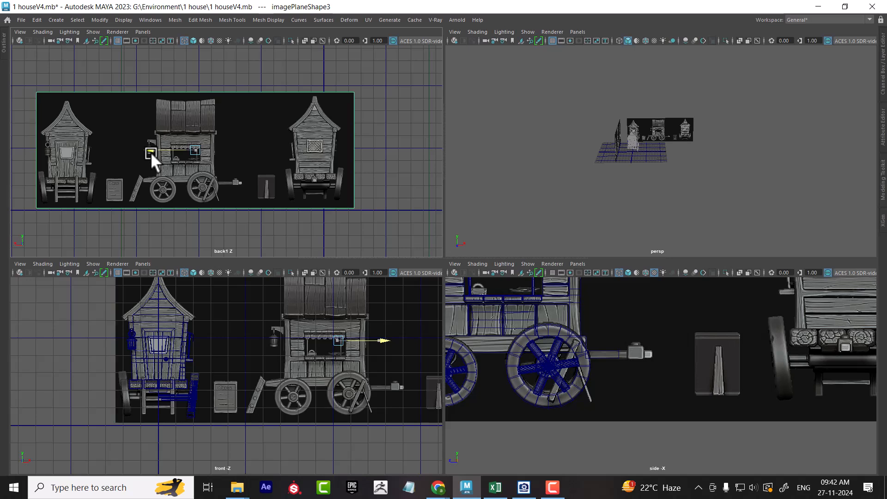
# - Try shifting the back view's image plane sideways in the front view, and undo the move
pyautogui.keyDown('alt'); pyautogui.moveTo(726, 146); pyautogui.dragTo(600, 131); pyautogui.keyUp('alt')
pyautogui.keyDown('alt'); pyautogui.moveTo(600, 131); pyautogui.dragTo(705, 181, button='right'); pyautogui.keyUp('alt')
pyautogui.click(683, 87)
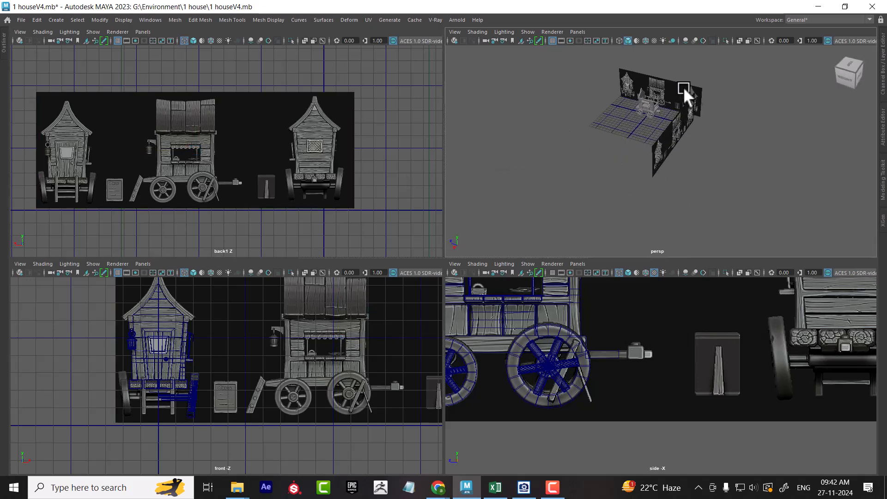
pyautogui.click(267, 108)
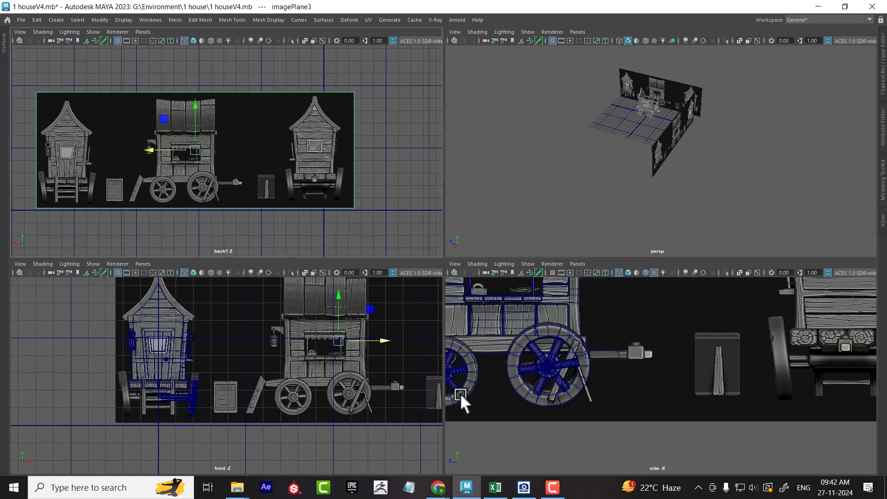
pyautogui.moveTo(378, 341); pyautogui.dragTo(408, 342)
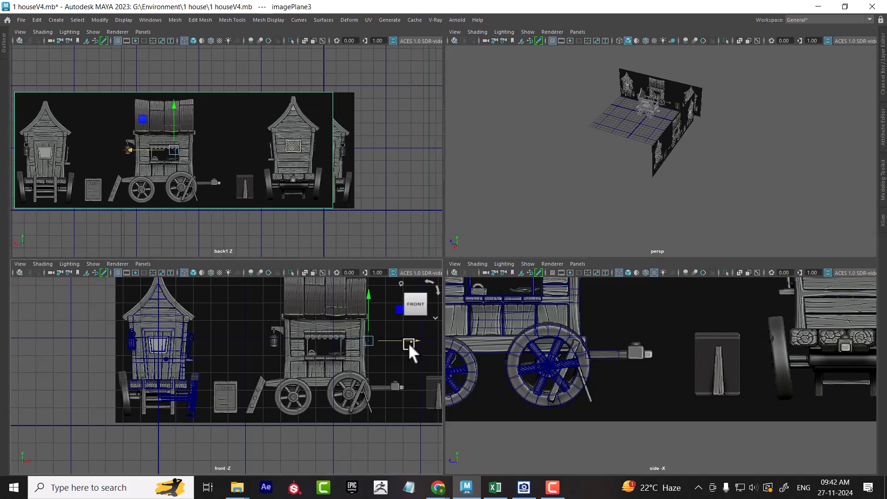
pyautogui.hotkey('ctrl', 'z')
pyautogui.scroll(-5, 597, 333)
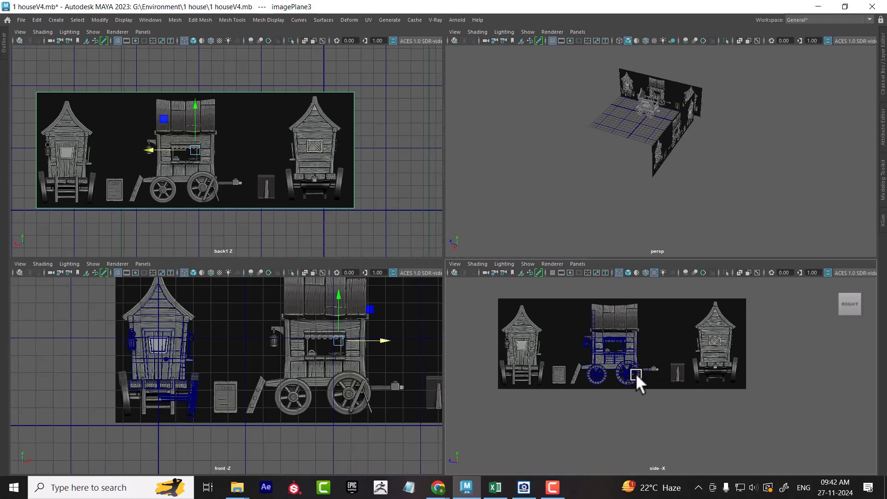
# - Show the Channel Box / Layer Editor and set layer1's reference objects to normal selectable mode
pyautogui.moveTo(662, 368); pyautogui.dragTo(657, 368)
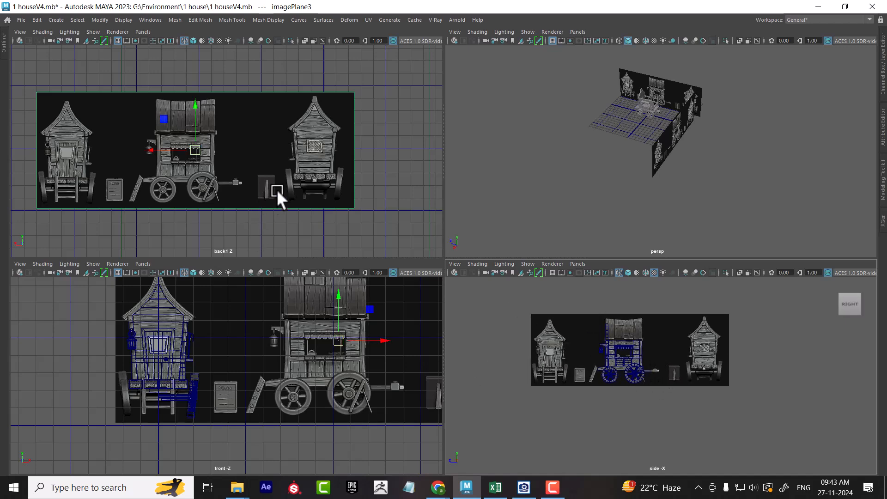
pyautogui.keyDown('alt'); pyautogui.moveTo(689, 113); pyautogui.dragTo(664, 133); pyautogui.keyUp('alt')
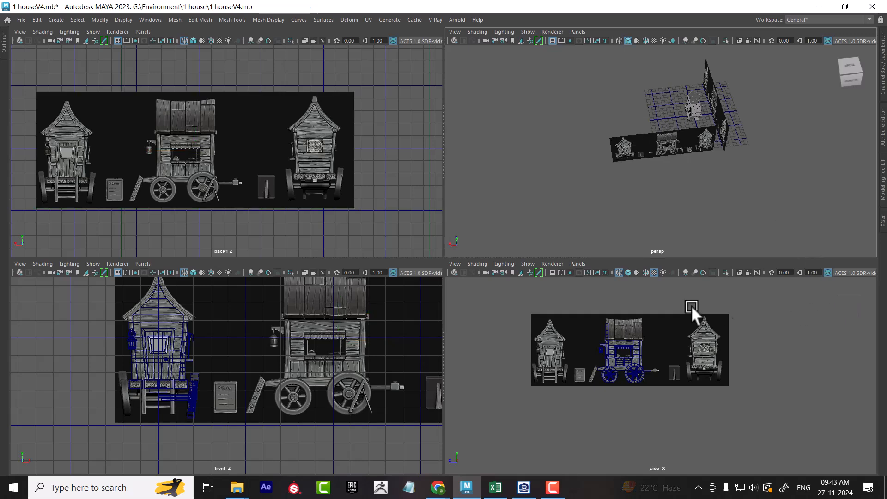
pyautogui.press('space')
pyautogui.moveTo(711, 225); pyautogui.dragTo(817, 240)
pyautogui.click(789, 285)
pyautogui.keyDown('alt'); pyautogui.moveTo(574, 152); pyautogui.dragTo(611, 206); pyautogui.keyUp('alt')
# - Try moving the side view's image plane along X in the perspective view, and undo the move
pyautogui.click(565, 162)
pyautogui.click(576, 138)
pyautogui.click(643, 101)
pyautogui.moveTo(569, 84); pyautogui.dragTo(542, 158)
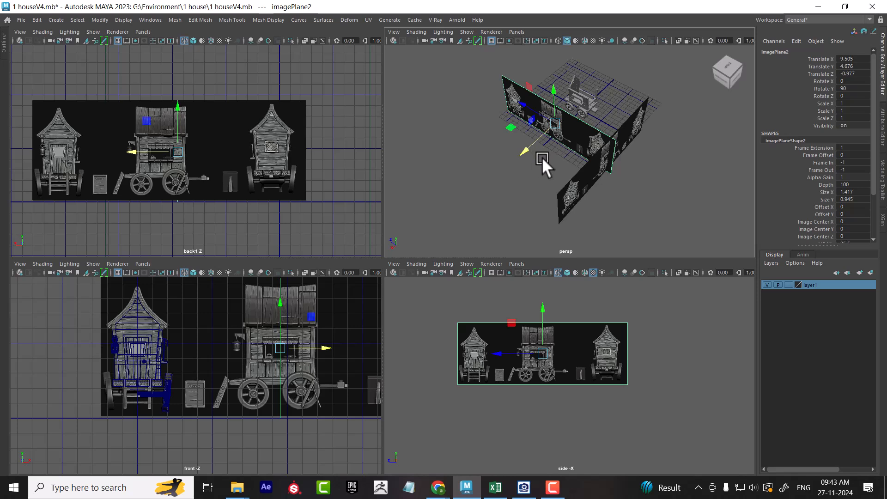
pyautogui.hotkey('ctrl', 'z')
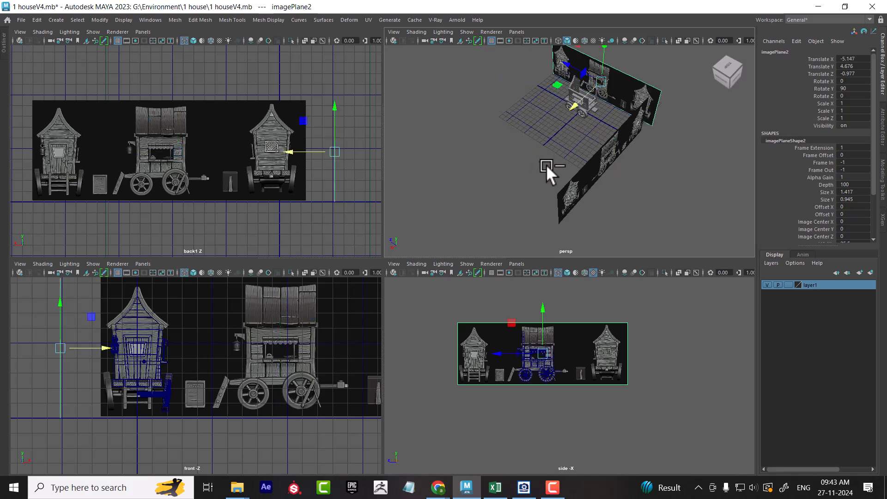
# - Move the back view's image plane sideways in the back view to Translate X about -5.52
pyautogui.click(242, 186)
pyautogui.scroll(-5, 627, 189)
pyautogui.keyDown('alt'); pyautogui.moveTo(624, 189); pyautogui.dragTo(397, 160); pyautogui.keyUp('alt')
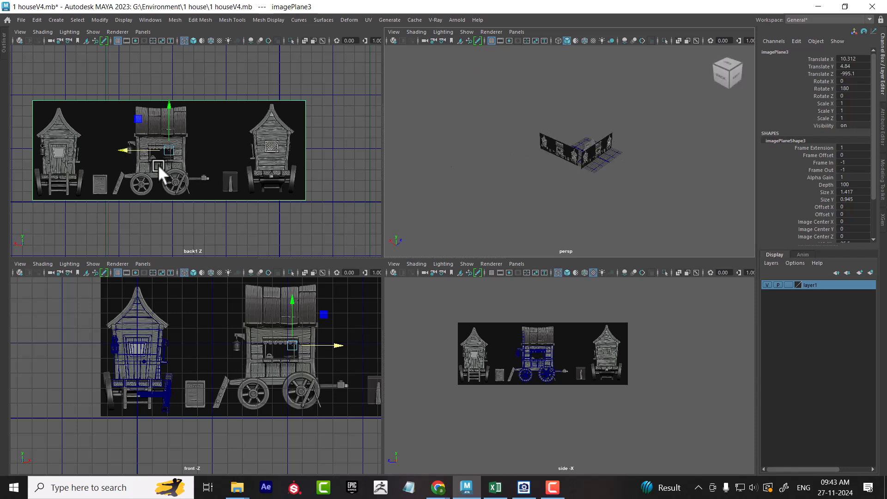
pyautogui.moveTo(129, 148); pyautogui.dragTo(296, 150)
# - Bring the distant back image plane near the wagon along Z in perspective, to Translate Z about 23.8
pyautogui.keyDown('alt'); pyautogui.moveTo(437, 174); pyautogui.dragTo(434, 206); pyautogui.keyUp('alt')
pyautogui.press('space')
pyautogui.moveTo(170, 186); pyautogui.dragTo(149, 179)
pyautogui.keyDown('alt'); pyautogui.moveTo(495, 154); pyautogui.dragTo(470, 166); pyautogui.keyUp('alt')
pyautogui.keyDown('alt'); pyautogui.moveTo(462, 109); pyautogui.dragTo(579, 193); pyautogui.keyUp('alt')
pyautogui.keyDown('alt'); pyautogui.moveTo(526, 184); pyautogui.dragTo(480, 132, button='right'); pyautogui.keyUp('alt')
pyautogui.moveTo(442, 139); pyautogui.dragTo(662, 216)
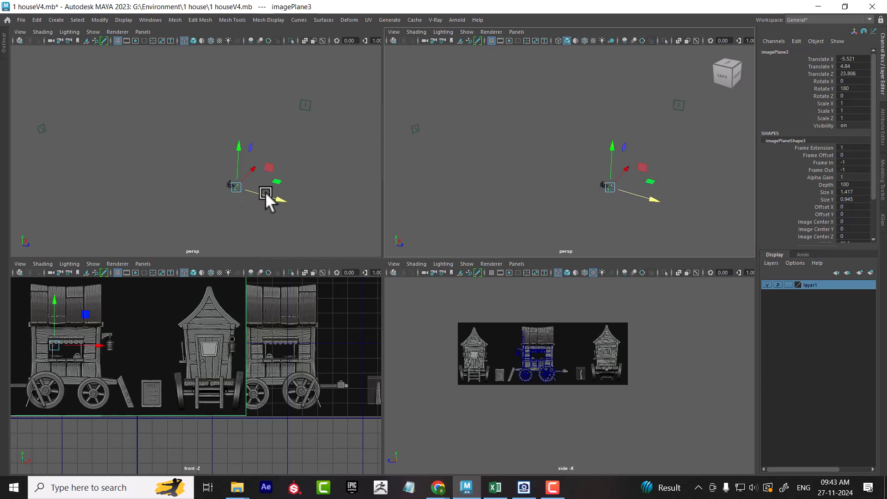
# - Switch the duplicate perspective viewport back to the back1 orthographic view
pyautogui.keyDown('alt'); pyautogui.moveTo(234, 185); pyautogui.dragTo(247, 201, button='right'); pyautogui.keyUp('alt')
pyautogui.keyDown('alt'); pyautogui.moveTo(248, 200); pyautogui.dragTo(185, 149, button='middle'); pyautogui.keyUp('alt')
pyautogui.keyDown('alt'); pyautogui.moveTo(185, 149); pyautogui.dragTo(238, 191, button='right'); pyautogui.keyUp('alt')
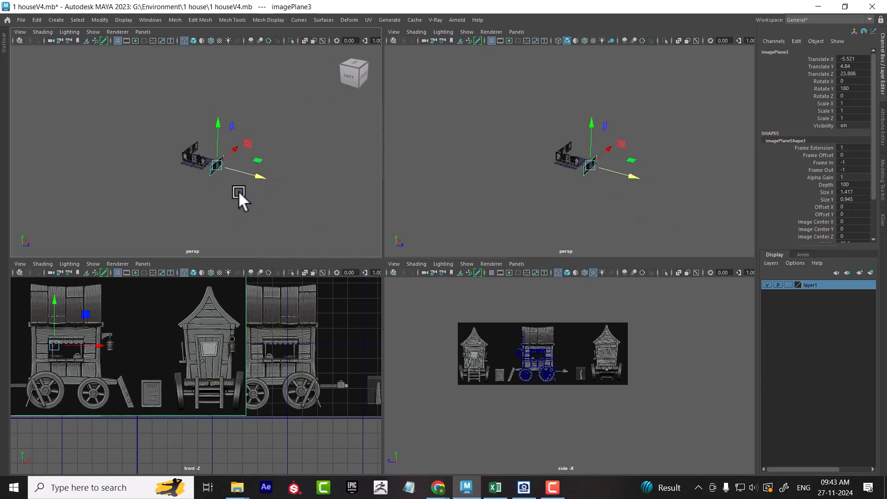
pyautogui.click(139, 32)
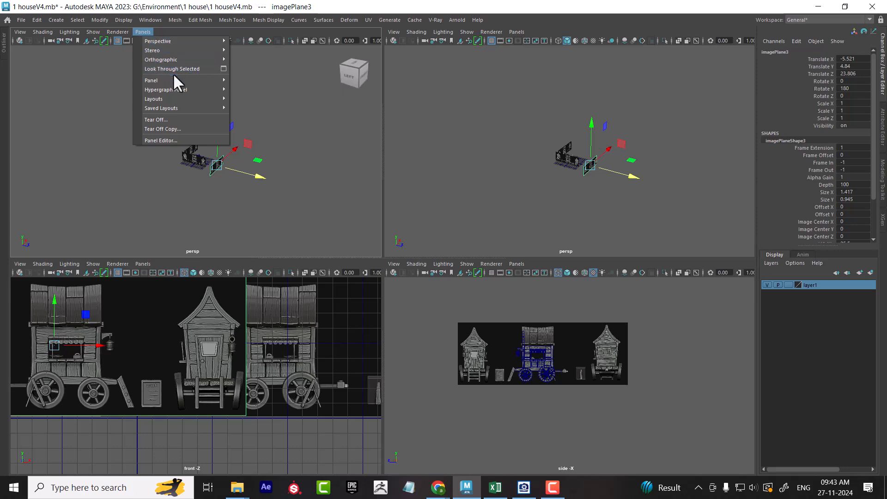
pyautogui.moveTo(184, 57)
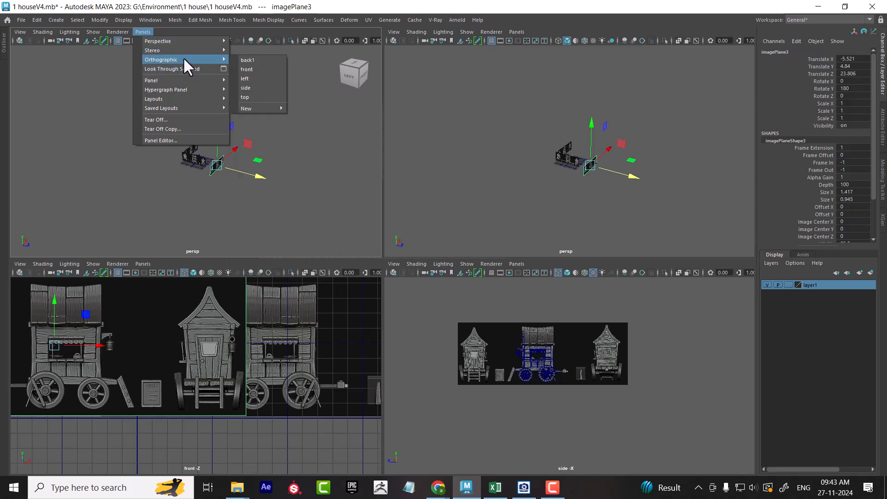
pyautogui.click(254, 60)
pyautogui.scroll(10, 634, 182)
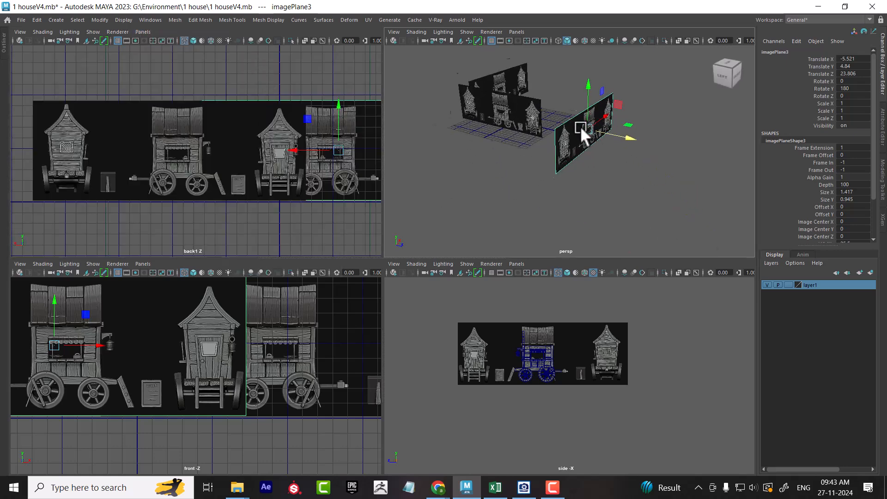
# - Move the back image plane closer to the wagon in perspective, to about X -9.58 and Z -0.83
pyautogui.keyDown('alt'); pyautogui.moveTo(563, 153); pyautogui.dragTo(600, 161); pyautogui.keyUp('alt')
pyautogui.click(430, 202)
pyautogui.click(439, 196)
pyautogui.moveTo(435, 198); pyautogui.dragTo(529, 146)
pyautogui.press('w')
pyautogui.keyDown('alt'); pyautogui.moveTo(530, 146); pyautogui.dragTo(623, 158); pyautogui.keyUp('alt')
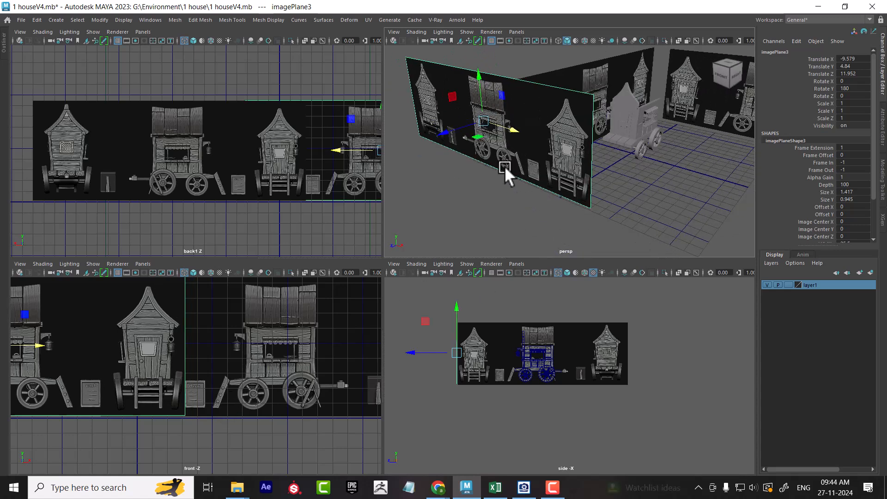
pyautogui.moveTo(451, 131); pyautogui.dragTo(548, 103)
# - Shift the back image plane sideways in the enlarged front view to X -10.309, aligning it with the wagon
pyautogui.keyDown('alt'); pyautogui.moveTo(225, 368); pyautogui.dragTo(267, 381, button='right'); pyautogui.keyUp('alt')
pyautogui.press('space')
pyautogui.keyDown('alt'); pyautogui.moveTo(382, 335); pyautogui.dragTo(236, 195, button='right'); pyautogui.keyUp('alt')
pyautogui.keyDown('alt'); pyautogui.moveTo(321, 252); pyautogui.dragTo(424, 241, button='middle'); pyautogui.keyUp('alt')
pyautogui.keyDown('alt'); pyautogui.moveTo(384, 229); pyautogui.dragTo(425, 292, button='right'); pyautogui.keyUp('alt')
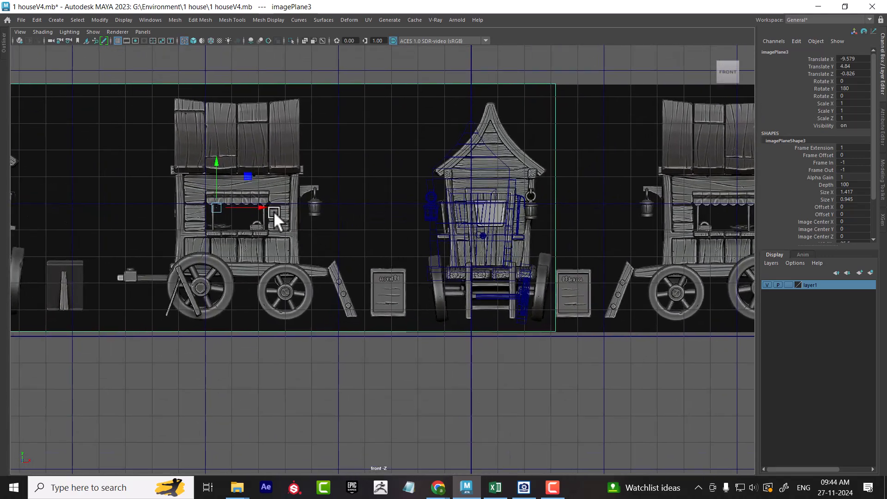
pyautogui.moveTo(259, 206); pyautogui.dragTo(238, 206)
pyautogui.press('space')
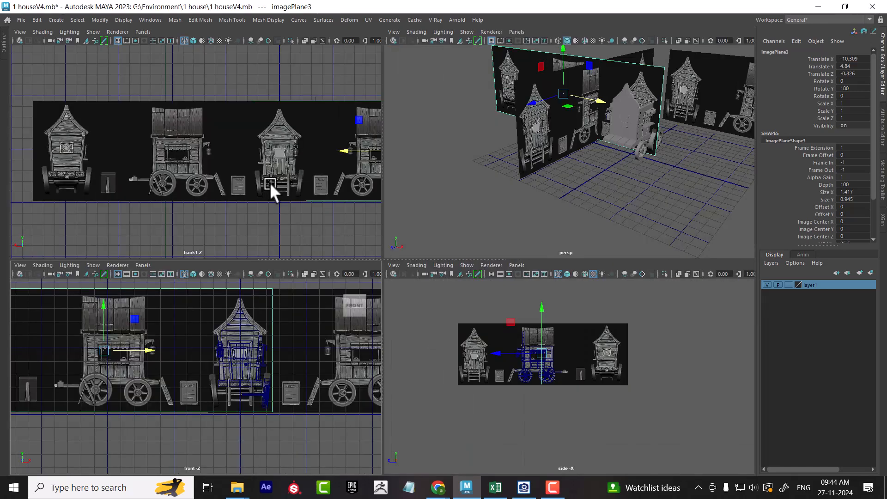
# - Nudge the back image plane sideways in the back view to X -10.257
pyautogui.keyDown('alt'); pyautogui.moveTo(298, 190); pyautogui.dragTo(230, 182, button='middle'); pyautogui.keyUp('alt')
pyautogui.keyDown('alt'); pyautogui.moveTo(296, 205); pyautogui.dragTo(275, 203, button='right'); pyautogui.keyUp('alt')
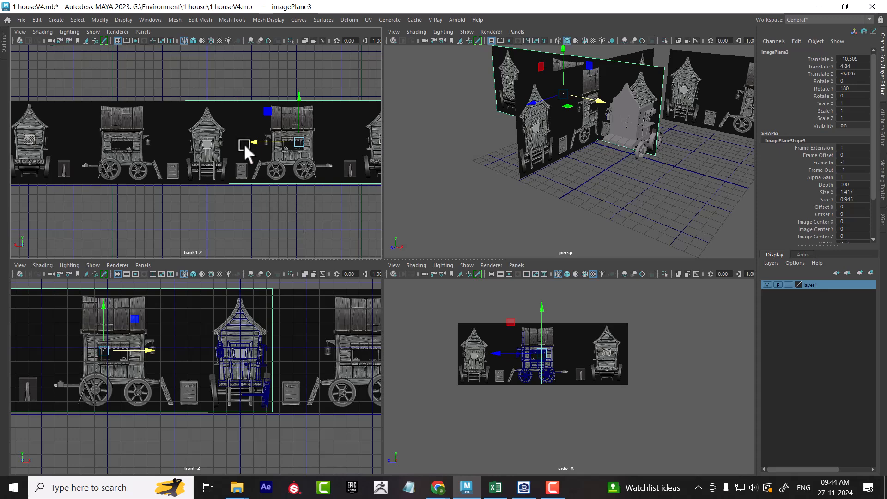
pyautogui.keyDown('alt'); pyautogui.moveTo(440, 189); pyautogui.dragTo(559, 177); pyautogui.keyUp('alt')
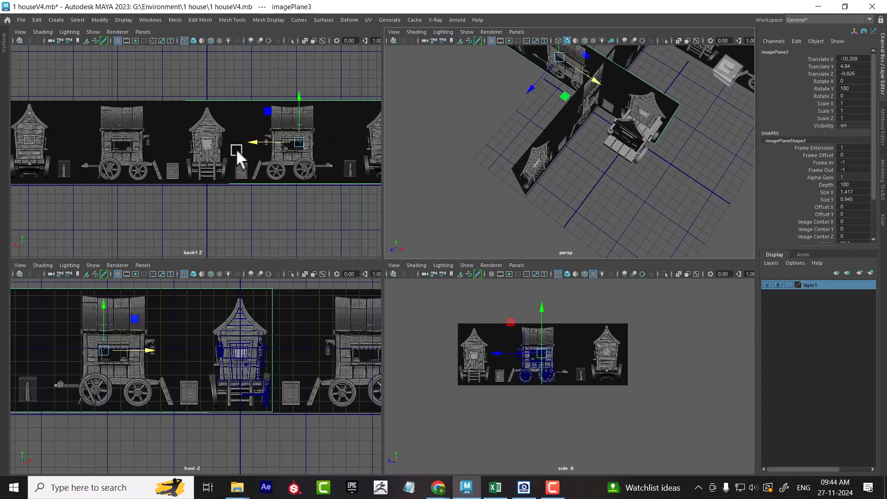
pyautogui.moveTo(256, 141)
pyautogui.mouseDown()
pyautogui.moveTo(2, 175)
pyautogui.moveTo(235, 152)
pyautogui.moveTo(100, 155)
pyautogui.moveTo(256, 137)
pyautogui.mouseUp()
# - Delete the additional back image plane from the scene
pyautogui.keyDown('alt'); pyautogui.moveTo(502, 157); pyautogui.dragTo(602, 169); pyautogui.keyUp('alt')
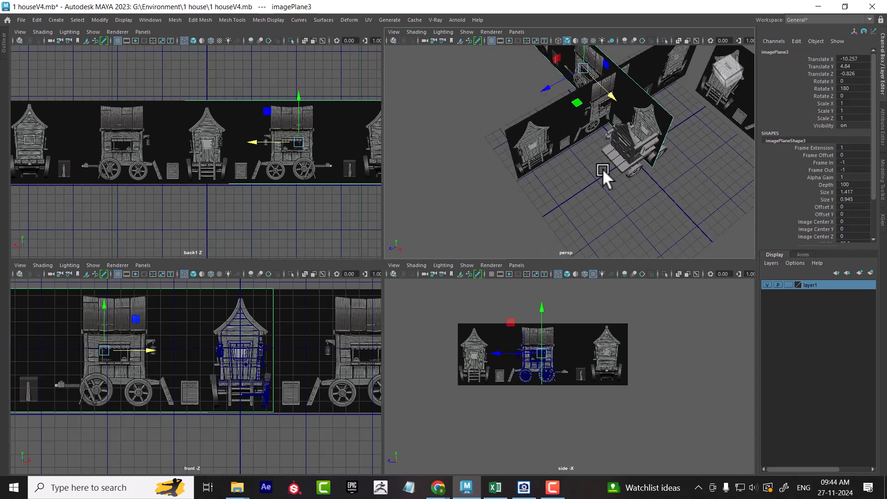
pyautogui.moveTo(549, 85); pyautogui.dragTo(575, 92)
pyautogui.press('Delete')
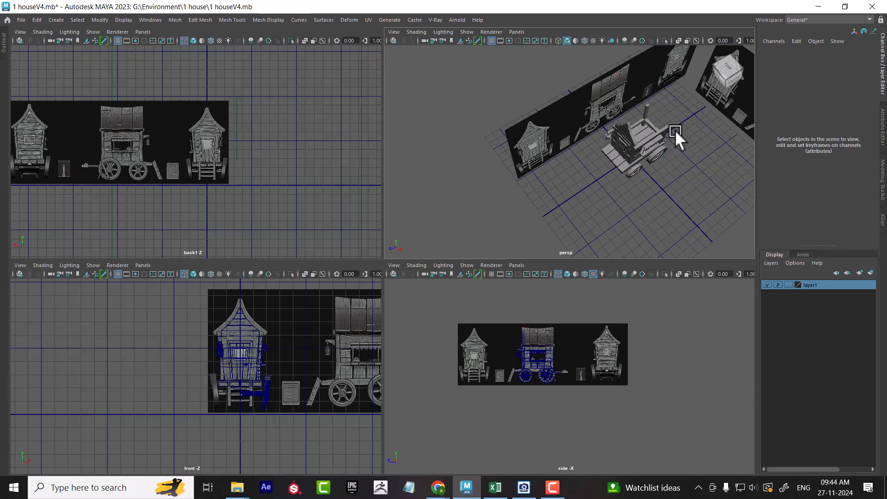
# - Select the front image plane and the wagon geometry to check their alignment in the back view, using wireframe display
pyautogui.click(228, 163)
pyautogui.keyDown('alt'); pyautogui.moveTo(229, 163); pyautogui.dragTo(319, 161, button='middle'); pyautogui.keyUp('alt')
pyautogui.scroll(4, 287, 187)
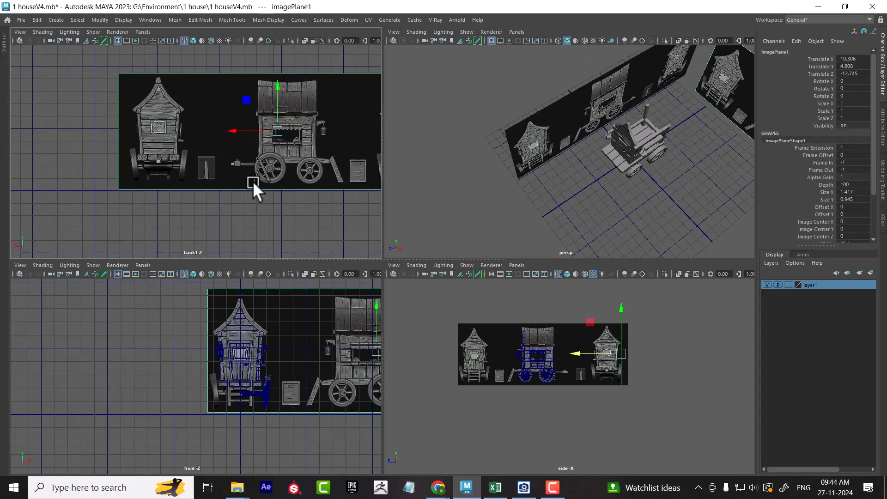
pyautogui.moveTo(679, 108); pyautogui.dragTo(609, 180)
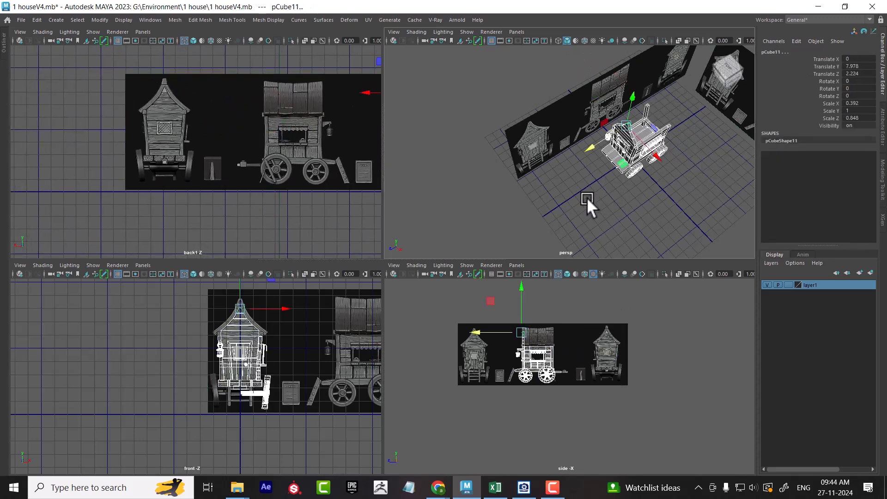
pyautogui.keyDown('alt'); pyautogui.moveTo(206, 201); pyautogui.dragTo(115, 194, button='middle'); pyautogui.keyUp('alt')
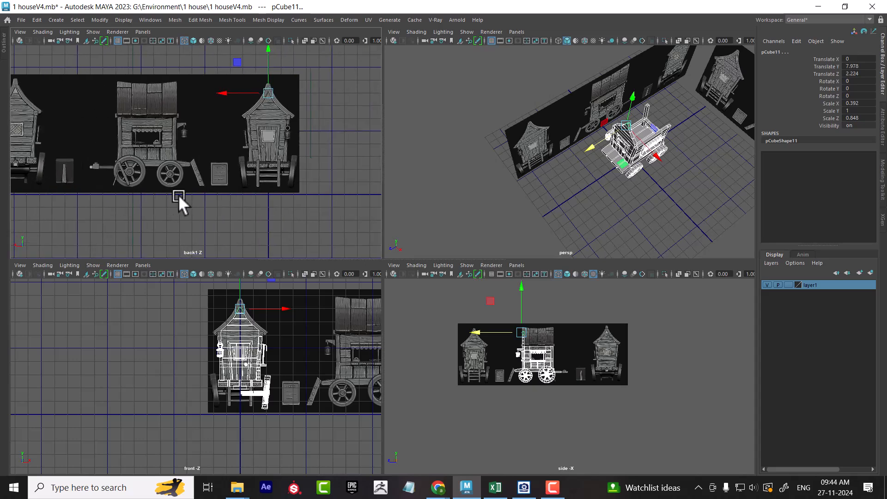
pyautogui.press('4')
pyautogui.press('4')
# - Move the front image plane along Z in perspective to Translate Z 4.231
pyautogui.keyDown('alt'); pyautogui.moveTo(491, 165); pyautogui.dragTo(633, 202); pyautogui.keyUp('alt')
pyautogui.click(662, 155)
pyautogui.moveTo(673, 133); pyautogui.dragTo(509, 232)
# - Compare the wagon wireframe with the reference drawings in the back, front and side views
pyautogui.keyDown('alt'); pyautogui.moveTo(229, 125); pyautogui.dragTo(290, 186, button='right'); pyautogui.keyUp('alt')
pyautogui.keyDown('alt'); pyautogui.moveTo(291, 186); pyautogui.dragTo(202, 176, button='middle'); pyautogui.keyUp('alt')
pyautogui.keyDown('alt'); pyautogui.moveTo(202, 177); pyautogui.dragTo(246, 180, button='right'); pyautogui.keyUp('alt')
pyautogui.keyDown('alt'); pyautogui.moveTo(246, 181); pyautogui.dragTo(238, 199, button='middle'); pyautogui.keyUp('alt')
pyautogui.keyDown('alt'); pyautogui.moveTo(289, 368); pyautogui.dragTo(197, 370, button='middle'); pyautogui.keyUp('alt')
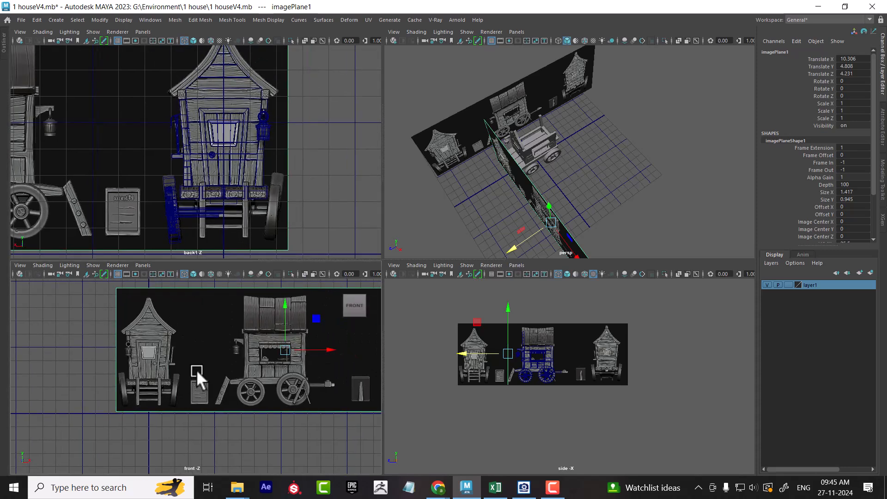
pyautogui.keyDown('alt'); pyautogui.moveTo(304, 372); pyautogui.dragTo(188, 369, button='middle'); pyautogui.keyUp('alt')
pyautogui.keyDown('alt'); pyautogui.moveTo(234, 388); pyautogui.dragTo(251, 390, button='middle'); pyautogui.keyUp('alt')
pyautogui.keyDown('alt'); pyautogui.moveTo(643, 402); pyautogui.dragTo(712, 401, button='right'); pyautogui.keyUp('alt')
pyautogui.keyDown('alt'); pyautogui.moveTo(581, 393); pyautogui.dragTo(590, 389, button='middle'); pyautogui.keyUp('alt')
pyautogui.keyDown('alt'); pyautogui.moveTo(590, 389); pyautogui.dragTo(602, 406, button='right'); pyautogui.keyUp('alt')
pyautogui.keyDown('alt'); pyautogui.moveTo(262, 399); pyautogui.dragTo(289, 403, button='middle'); pyautogui.keyUp('alt')
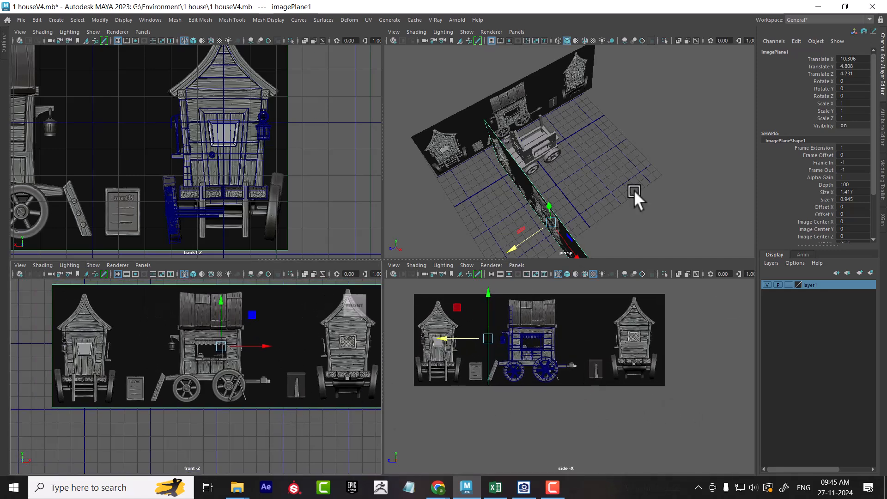
# - Reposition the front image plane along Z in perspective, placing it behind the wagon at Translate Z -6.154
pyautogui.keyDown('alt'); pyautogui.moveTo(579, 247); pyautogui.dragTo(624, 149); pyautogui.keyUp('alt')
pyautogui.moveTo(535, 212); pyautogui.dragTo(615, 196)
pyautogui.moveTo(624, 190); pyautogui.dragTo(506, 279, button='middle')
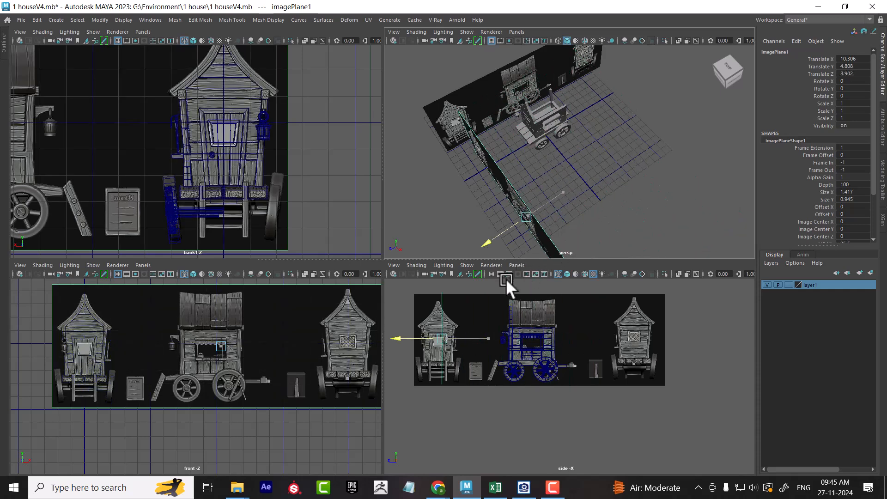
pyautogui.keyDown('alt'); pyautogui.moveTo(549, 222); pyautogui.dragTo(627, 141); pyautogui.keyUp('alt')
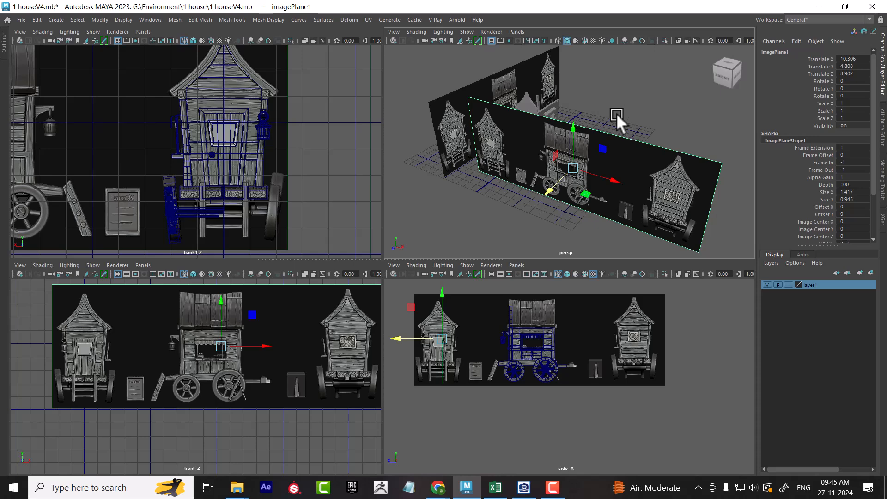
pyautogui.moveTo(546, 187); pyautogui.dragTo(629, 133)
pyautogui.scroll(3, 224, 372)
# - Enlarge the front view and select the wagon parts to check them against the front reference drawing
pyautogui.press('space')
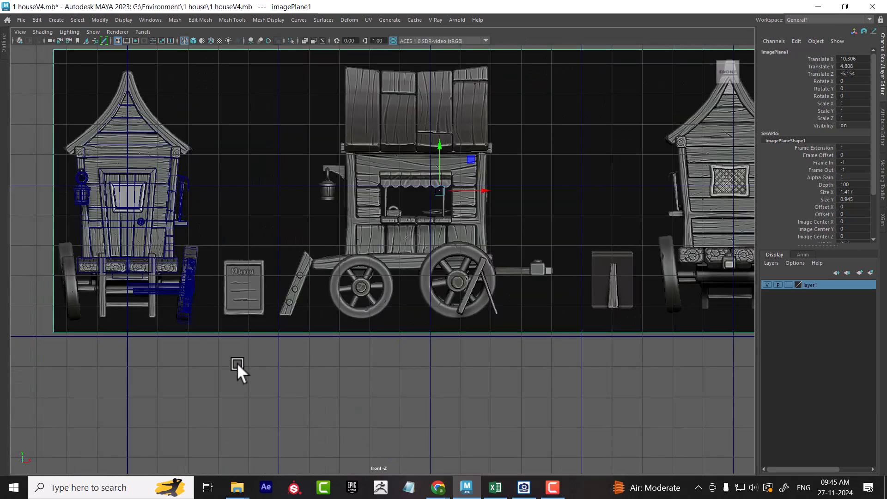
pyautogui.scroll(1, 435, 312)
pyautogui.keyDown('alt'); pyautogui.moveTo(343, 295); pyautogui.dragTo(498, 325, button='middle'); pyautogui.keyUp('alt')
pyautogui.scroll(2, 305, 237)
pyautogui.moveTo(152, 79); pyautogui.dragTo(328, 366)
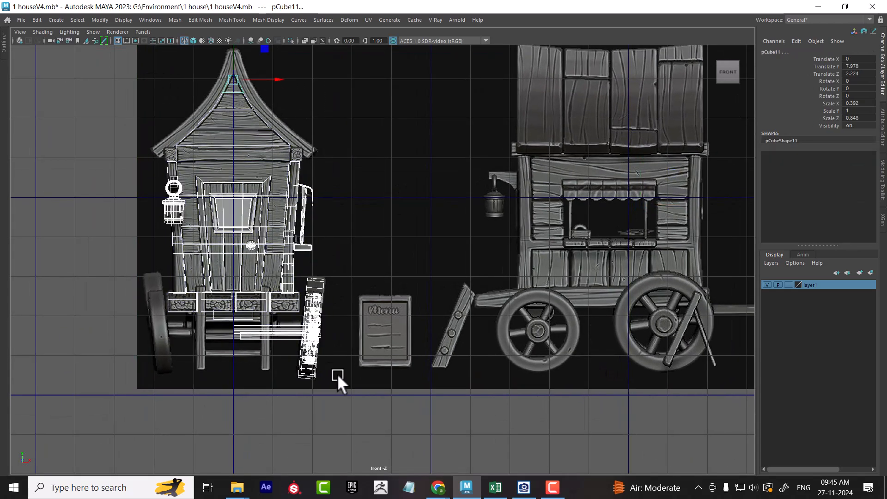
pyautogui.scroll(-3, 429, 289)
pyautogui.keyDown('alt'); pyautogui.moveTo(749, 259); pyautogui.dragTo(605, 257, button='middle'); pyautogui.keyUp('alt')
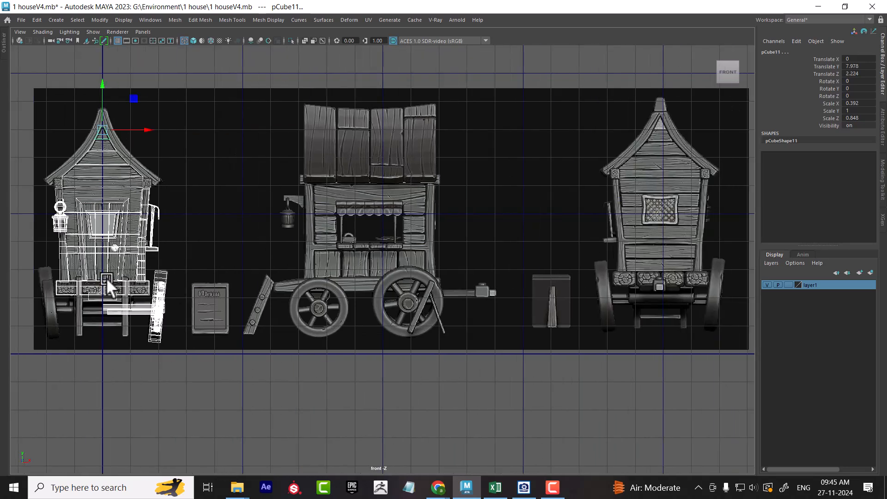
# - Try shifting the front image plane sideways to line its rear-elevation drawing up with the wagon, and undo the moves
pyautogui.click(266, 318)
pyautogui.moveTo(434, 215); pyautogui.dragTo(2, 247)
pyautogui.scroll(-1, 227, 251)
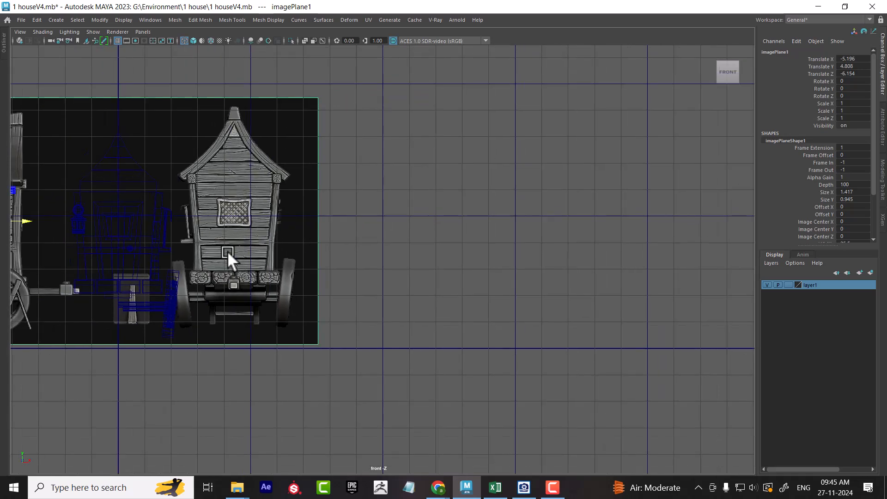
pyautogui.keyDown('alt'); pyautogui.moveTo(227, 251); pyautogui.dragTo(492, 287, button='middle'); pyautogui.keyUp('alt')
pyautogui.moveTo(284, 255); pyautogui.dragTo(194, 245)
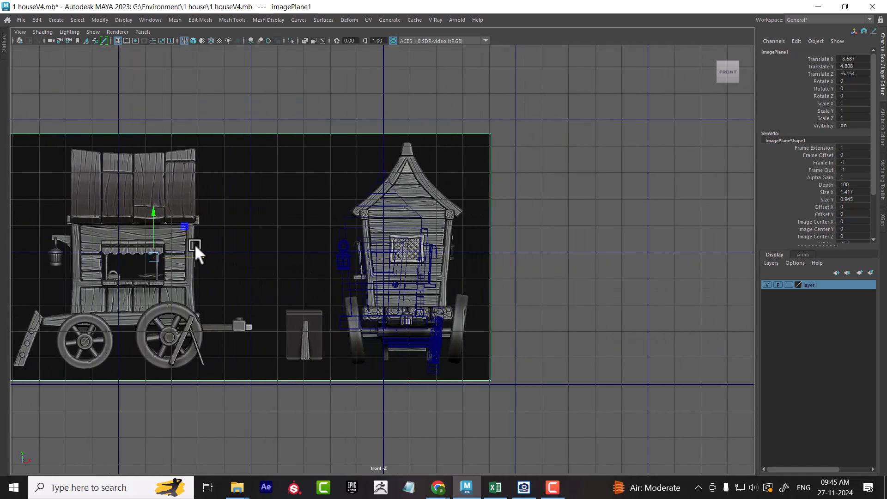
pyautogui.hotkey('ctrl', 'z')
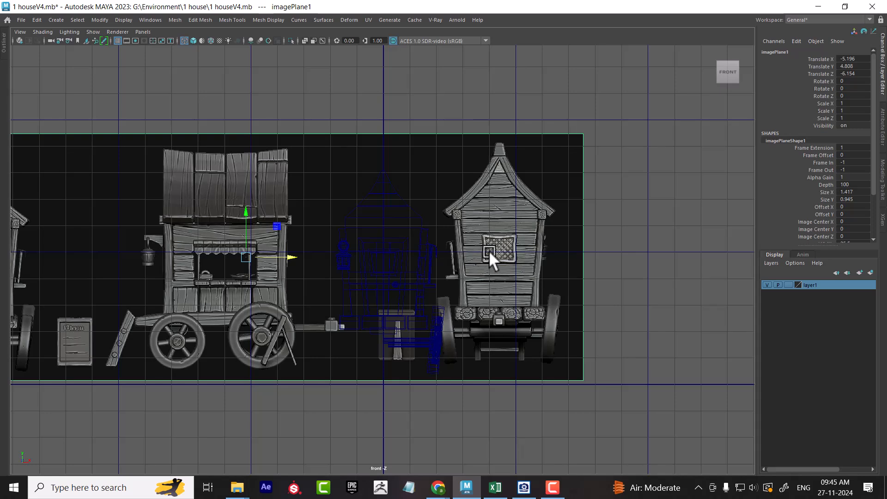
pyautogui.hotkey('ctrl', 'z')
# - Return to the four-view layout and examine the wagon against the reference planes in the perspective and side views
pyautogui.scroll(2, 525, 285)
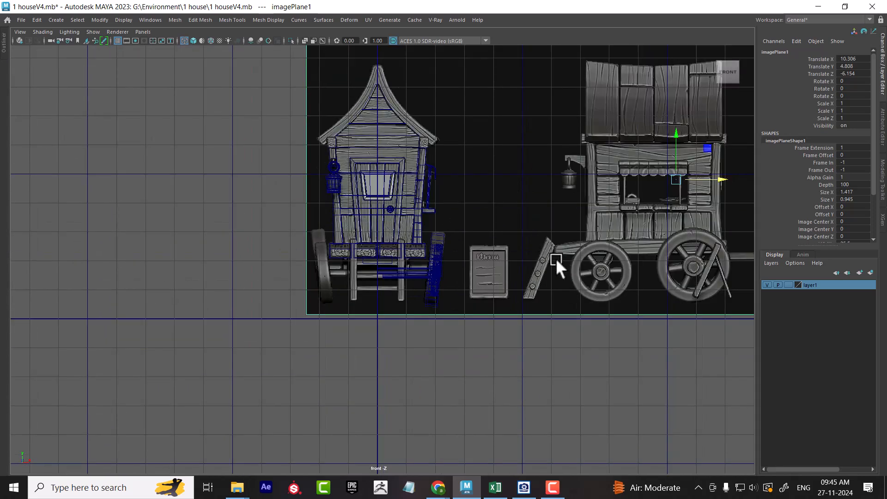
pyautogui.press('space')
pyautogui.scroll(2, 640, 422)
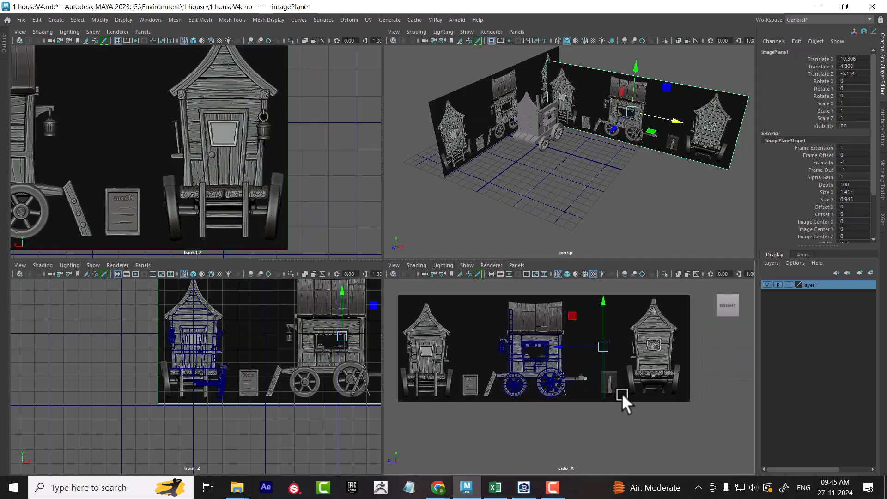
pyautogui.scroll(3, 623, 142)
pyautogui.keyDown('alt'); pyautogui.moveTo(601, 194); pyautogui.dragTo(624, 182); pyautogui.keyUp('alt')
pyautogui.keyDown('alt'); pyautogui.moveTo(538, 374); pyautogui.dragTo(590, 381, button='middle'); pyautogui.keyUp('alt')
pyautogui.scroll(2, 589, 382)
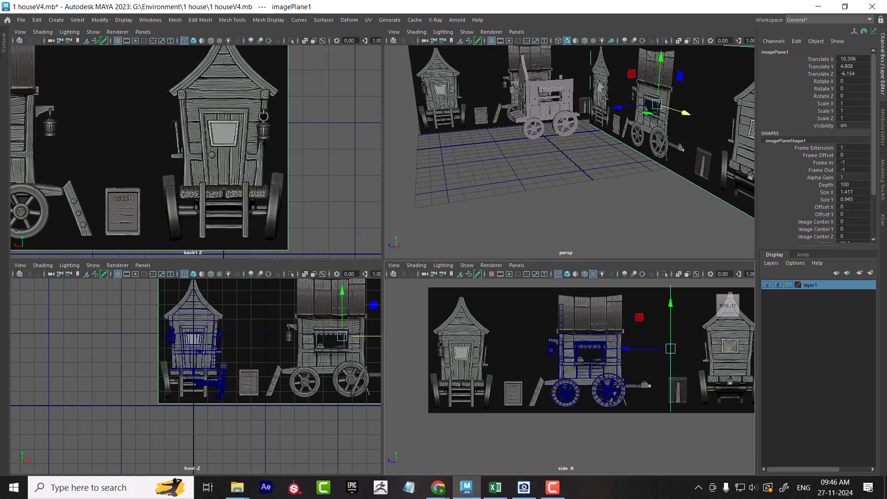
# - Switch to the Chrome window showing the YouTube video "stylized environment modeling | pt 41"
pyautogui.moveTo(440, 493)
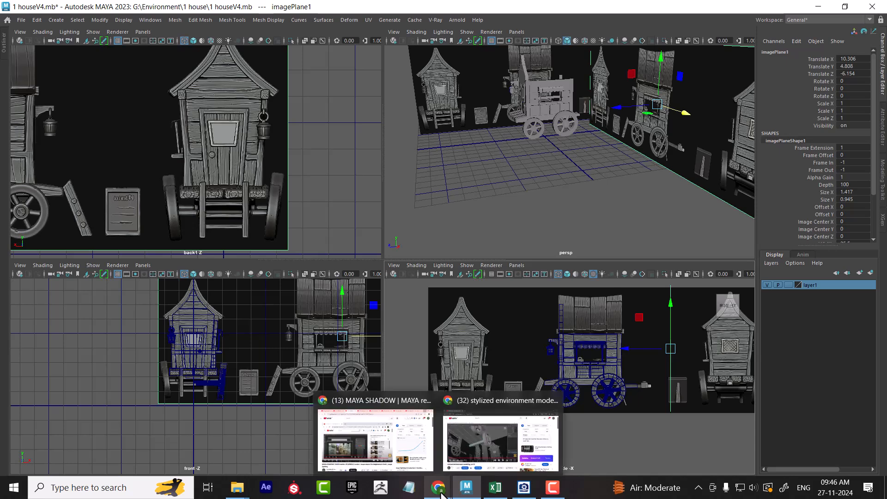
pyautogui.click(474, 431)
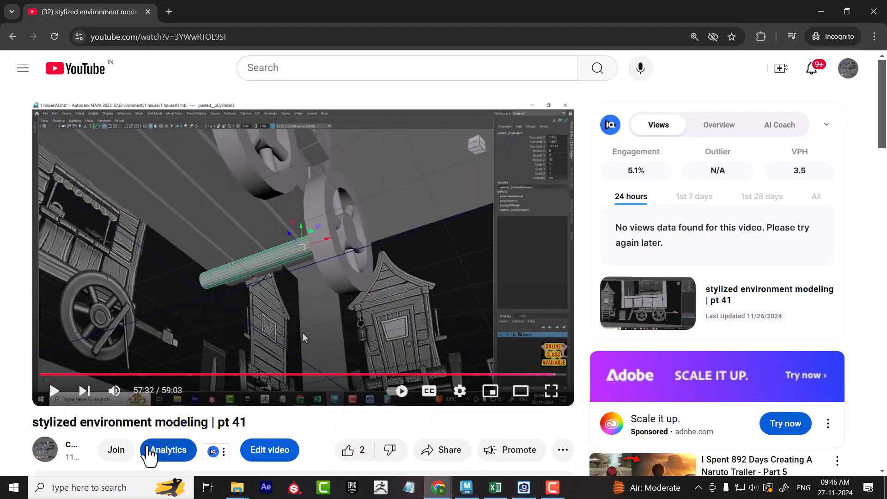
# - Open the CG artist all rounder channel's videos page and search the channel for "character"
pyautogui.click(72, 449)
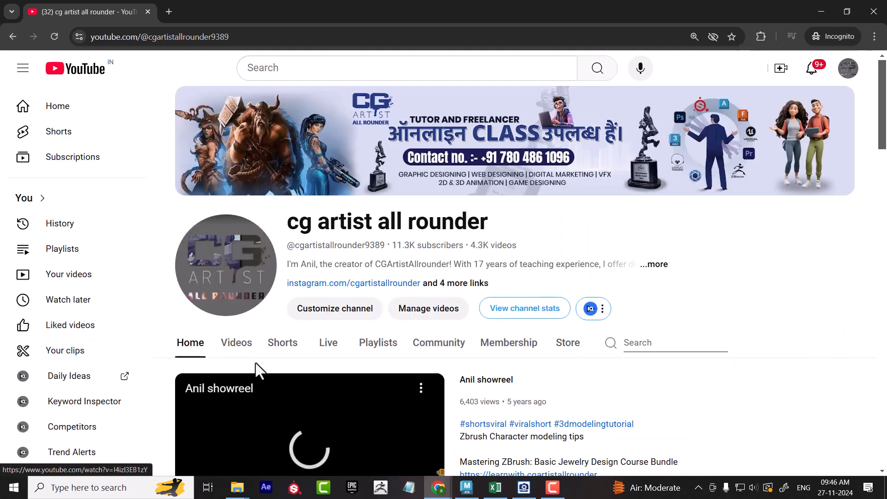
pyautogui.click(237, 345)
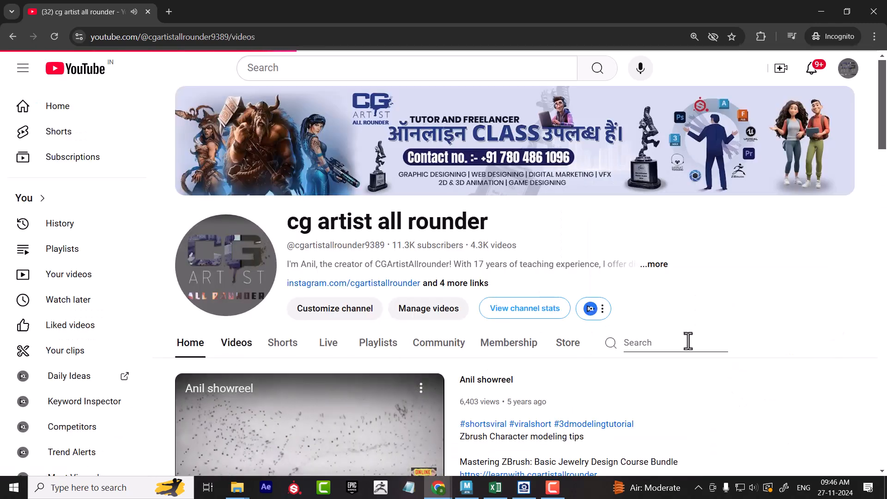
pyautogui.write('character')
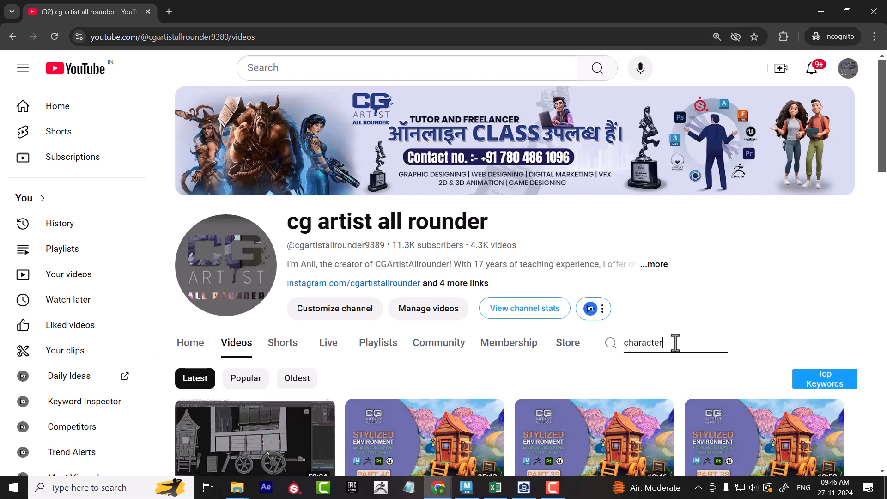
pyautogui.press('Return')
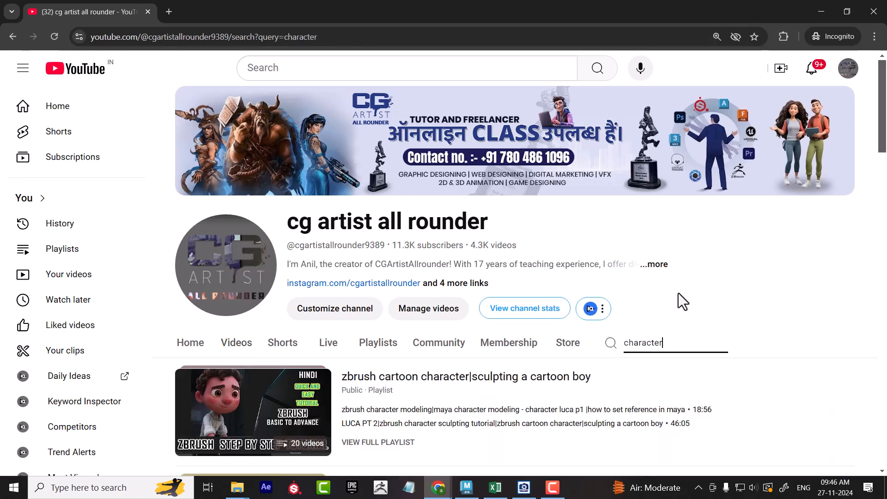
# - Browse the character modeling playlists in the search results and return to Maya
pyautogui.scroll(-2, 677, 305)
pyautogui.scroll(-4, 315, 244)
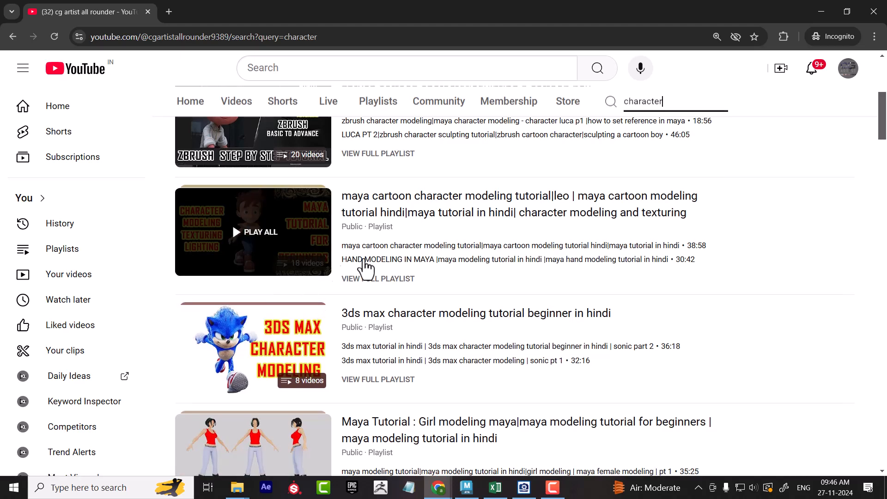
pyautogui.scroll(-5, 367, 395)
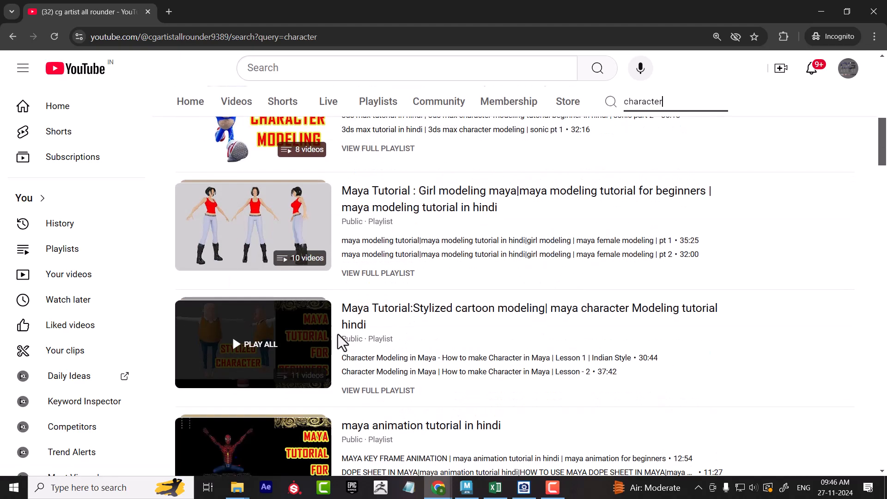
pyautogui.click(827, 13)
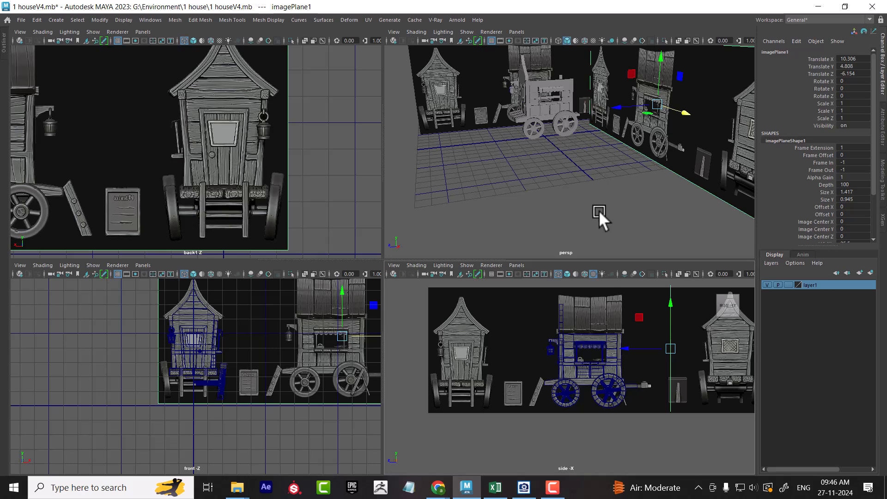
# - Examine the wagon's undercarriage, wheels and leaning ladder in the front and side views against the reference drawings
pyautogui.scroll(1, 256, 408)
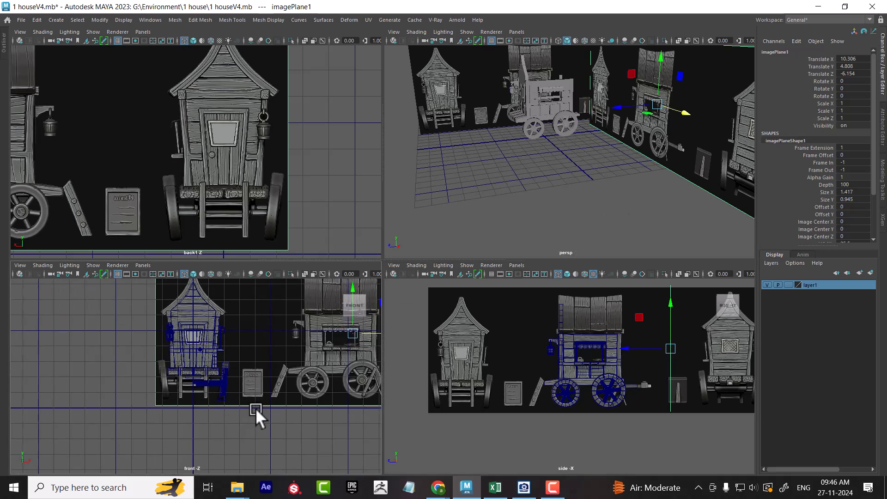
pyautogui.keyDown('alt'); pyautogui.moveTo(270, 383); pyautogui.dragTo(193, 395, button='middle'); pyautogui.keyUp('alt')
pyautogui.keyDown('alt'); pyautogui.moveTo(237, 379); pyautogui.dragTo(241, 405, button='middle'); pyautogui.keyUp('alt')
pyautogui.scroll(1, 264, 407)
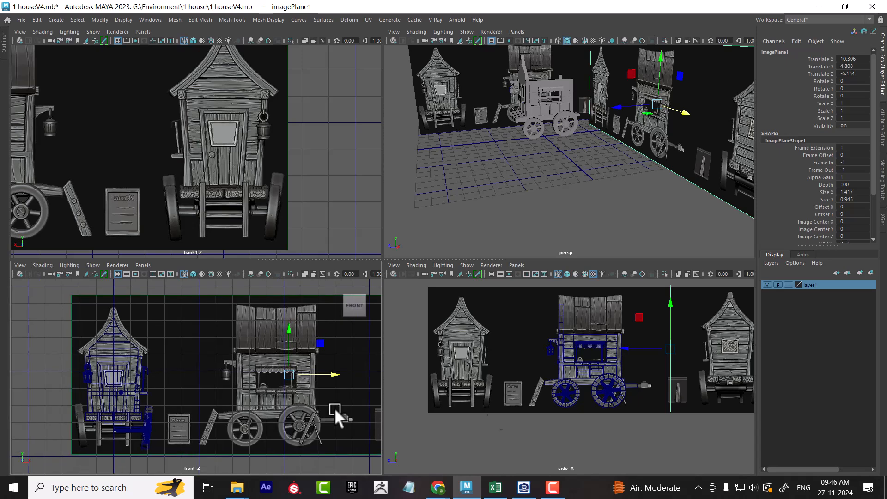
pyautogui.scroll(3, 620, 406)
pyautogui.keyDown('alt'); pyautogui.moveTo(512, 390); pyautogui.dragTo(573, 379, button='middle'); pyautogui.keyUp('alt')
pyautogui.scroll(2, 583, 386)
pyautogui.keyDown('alt'); pyautogui.moveTo(619, 403); pyautogui.dragTo(575, 397, button='middle'); pyautogui.keyUp('alt')
pyautogui.scroll(1, 610, 393)
pyautogui.scroll(1, 589, 391)
pyautogui.scroll(1, 640, 395)
pyautogui.scroll(1, 575, 397)
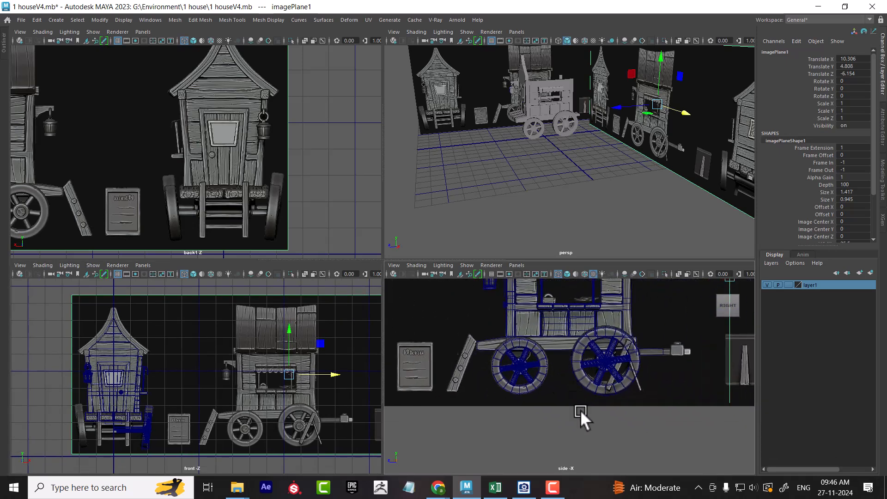
# - Select the small cube on the drawbar in the side view and set layer1's display type to Reference
pyautogui.click(667, 348)
pyautogui.click(664, 346)
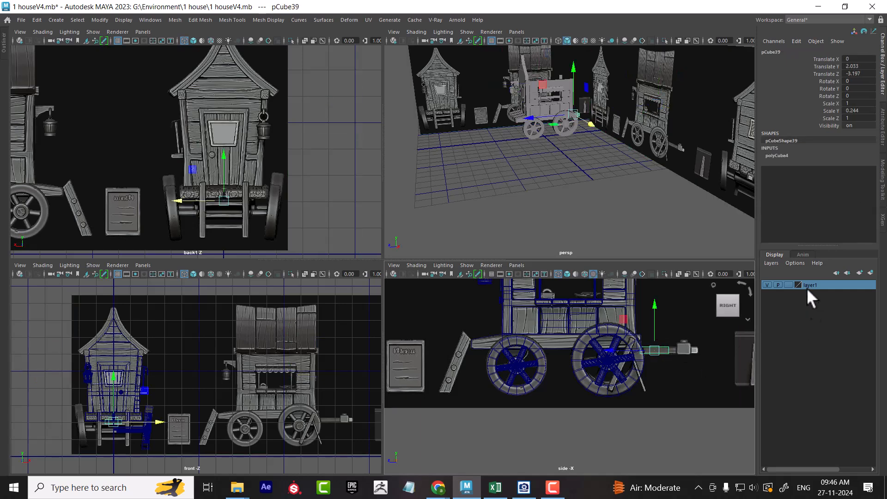
pyautogui.click(789, 285)
pyautogui.click(790, 284)
# - Move the end vertices of the drawbar cube lengthwise to fit the drawbar in the side reference drawing
pyautogui.keyDown('alt'); pyautogui.moveTo(563, 409); pyautogui.dragTo(501, 340, button='middle'); pyautogui.keyUp('alt')
pyautogui.keyDown('alt'); pyautogui.moveTo(502, 341); pyautogui.dragTo(605, 393, button='right'); pyautogui.keyUp('alt')
pyautogui.keyDown('alt'); pyautogui.moveTo(605, 393); pyautogui.dragTo(578, 443, button='middle'); pyautogui.keyUp('alt')
pyautogui.moveTo(602, 369); pyautogui.dragTo(557, 203, button='right')
pyautogui.moveTo(578, 400); pyautogui.dragTo(606, 347)
pyautogui.moveTo(552, 364); pyautogui.dragTo(590, 362)
# - Enlarge the side view around the leaning ladder drawing and create a new polygon cube in object mode
pyautogui.keyDown('alt'); pyautogui.moveTo(486, 389); pyautogui.dragTo(650, 361, button='middle'); pyautogui.keyUp('alt')
pyautogui.keyDown('alt'); pyautogui.moveTo(649, 360); pyautogui.dragTo(546, 382, button='right'); pyautogui.keyUp('alt')
pyautogui.keyDown('alt'); pyautogui.moveTo(547, 382); pyautogui.dragTo(555, 380, button='middle'); pyautogui.keyUp('alt')
pyautogui.keyDown('alt'); pyautogui.moveTo(467, 388); pyautogui.dragTo(536, 416, button='right'); pyautogui.keyUp('alt')
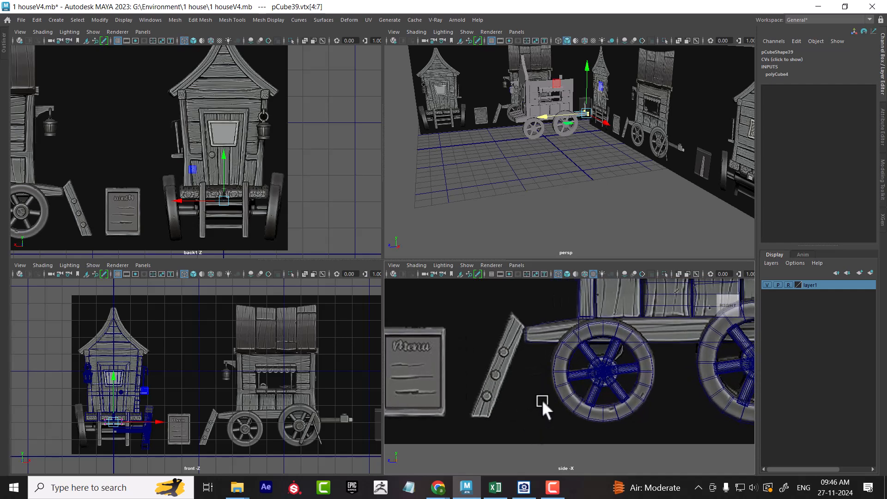
pyautogui.press('space')
pyautogui.keyDown('alt'); pyautogui.moveTo(540, 394); pyautogui.dragTo(630, 404, button='middle'); pyautogui.keyUp('alt')
pyautogui.click(438, 488)
pyautogui.moveTo(326, 204); pyautogui.dragTo(366, 190, button='right')
pyautogui.click(447, 394)
pyautogui.keyDown('shift'); pyautogui.moveTo(418, 277); pyautogui.dragTo(421, 299, button='right'); pyautogui.keyUp('shift')
# - Move the new cube onto the ladder drawing, at about Translate Y 1.024 and Translate Z 3.951
pyautogui.scroll(-3, 464, 324)
pyautogui.keyDown('alt'); pyautogui.moveTo(466, 325); pyautogui.dragTo(480, 293, button='middle'); pyautogui.keyUp('alt')
pyautogui.scroll(2, 479, 293)
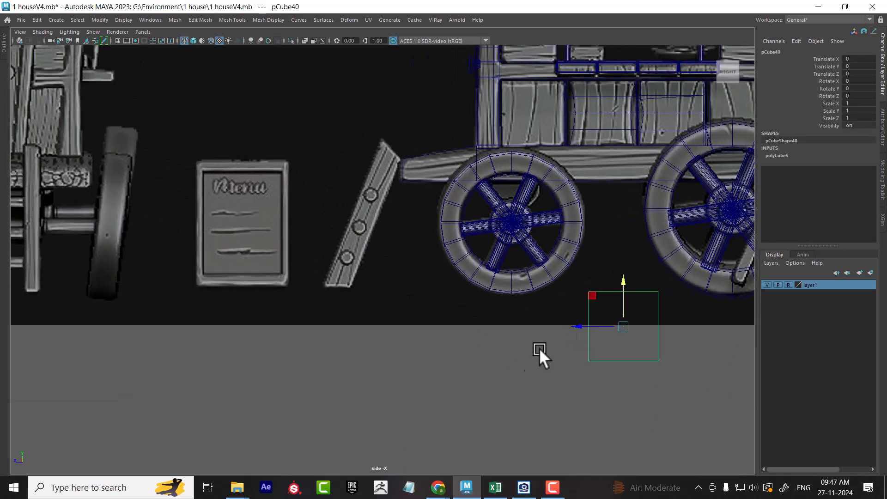
pyautogui.moveTo(595, 326); pyautogui.dragTo(355, 212)
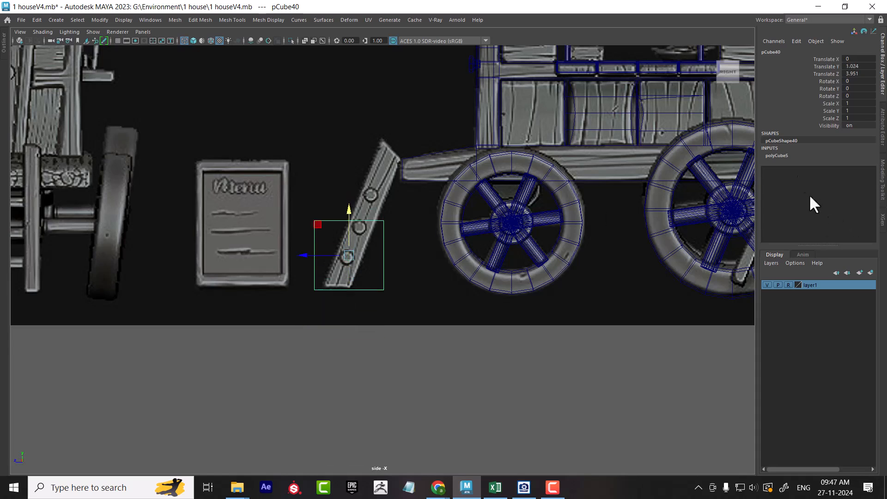
# - Set the cube's height to 2.07 and its width to 1.28
pyautogui.click(780, 155)
pyautogui.click(830, 178)
pyautogui.moveTo(470, 301); pyautogui.dragTo(490, 319, button='middle')
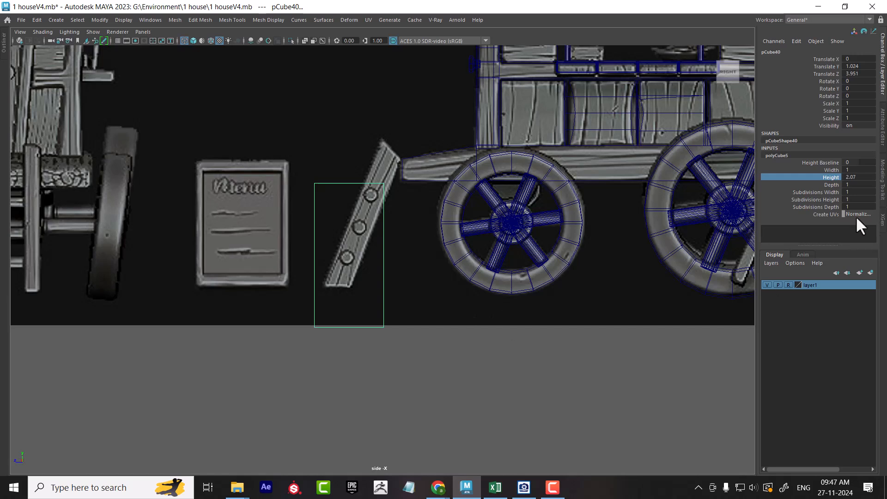
pyautogui.click(832, 170)
pyautogui.moveTo(418, 323); pyautogui.dragTo(393, 323, button='middle')
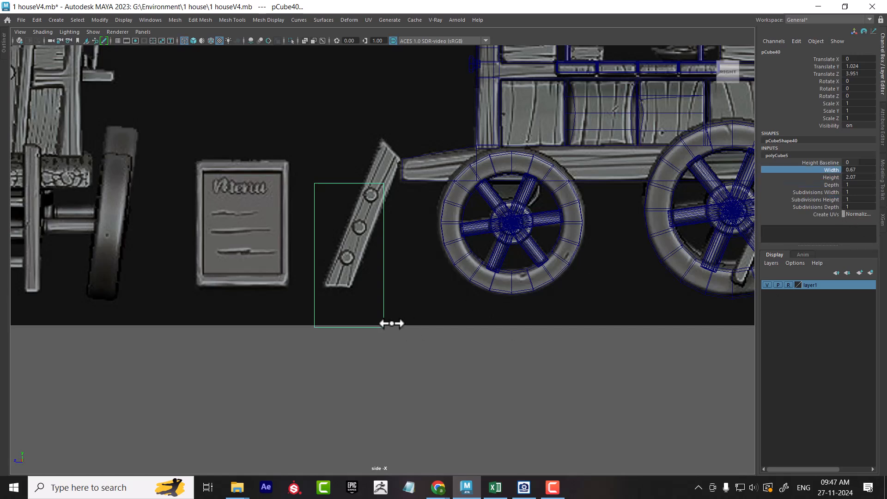
pyautogui.click(831, 170)
pyautogui.moveTo(509, 344); pyautogui.dragTo(535, 341, button='middle')
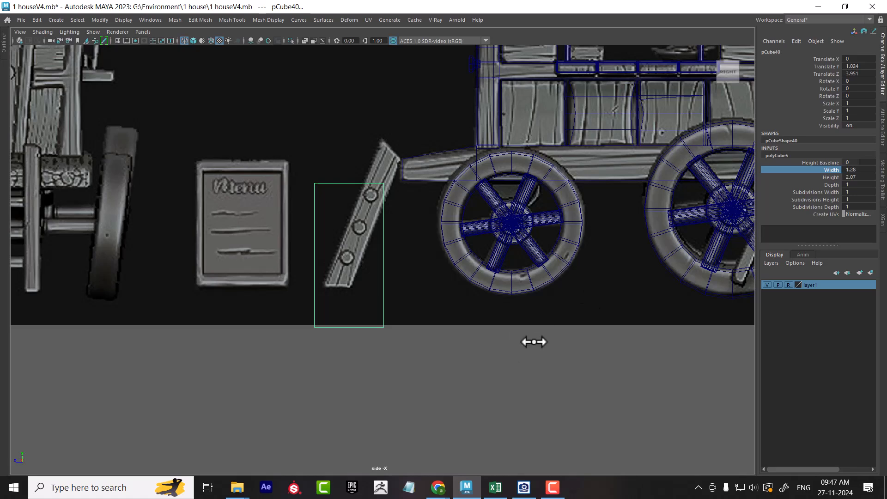
# - Set the cube's depth to 0.38 and raise it to Translate Y 1.586 beside the ladder drawing
pyautogui.click(830, 184)
pyautogui.moveTo(440, 392); pyautogui.dragTo(407, 382, button='middle')
pyautogui.press('w')
pyautogui.scroll(1, 429, 377)
pyautogui.moveTo(347, 213); pyautogui.dragTo(344, 166)
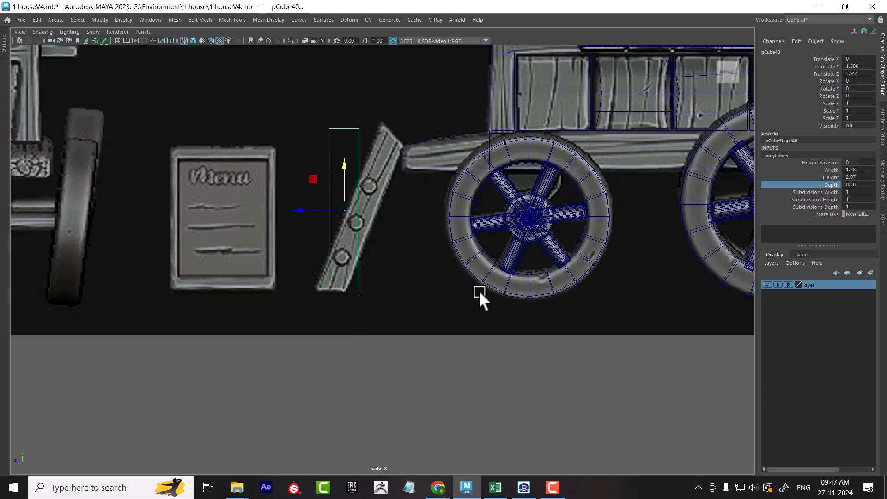
# - Return to the four-view layout and narrow the cube to a width of 0.15, checking it in the front view
pyautogui.press('space')
pyautogui.scroll(5, 187, 411)
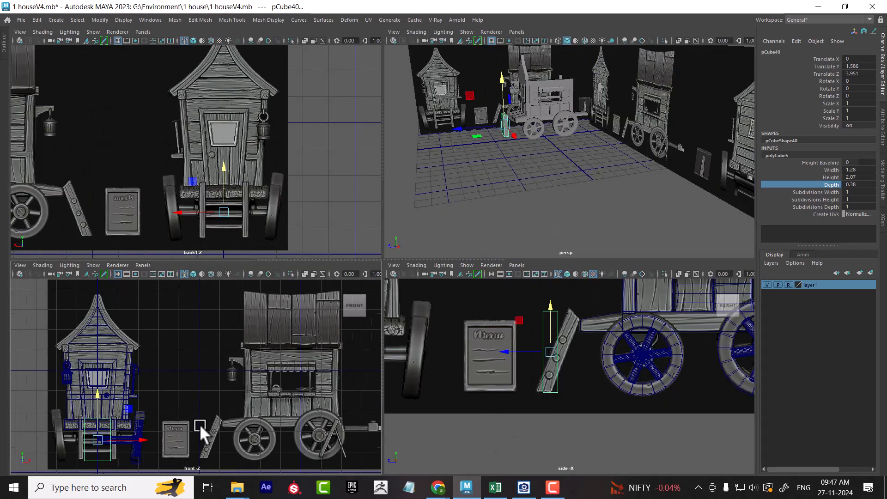
pyautogui.scroll(2, 241, 407)
pyautogui.keyDown('alt'); pyautogui.moveTo(220, 444); pyautogui.dragTo(278, 401, button='middle'); pyautogui.keyUp('alt')
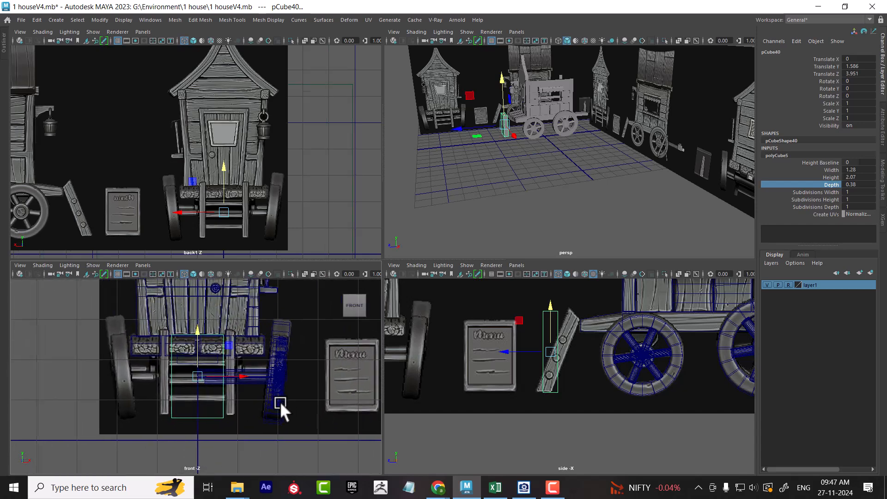
pyautogui.click(832, 170)
pyautogui.moveTo(353, 362); pyautogui.dragTo(232, 366, button='middle')
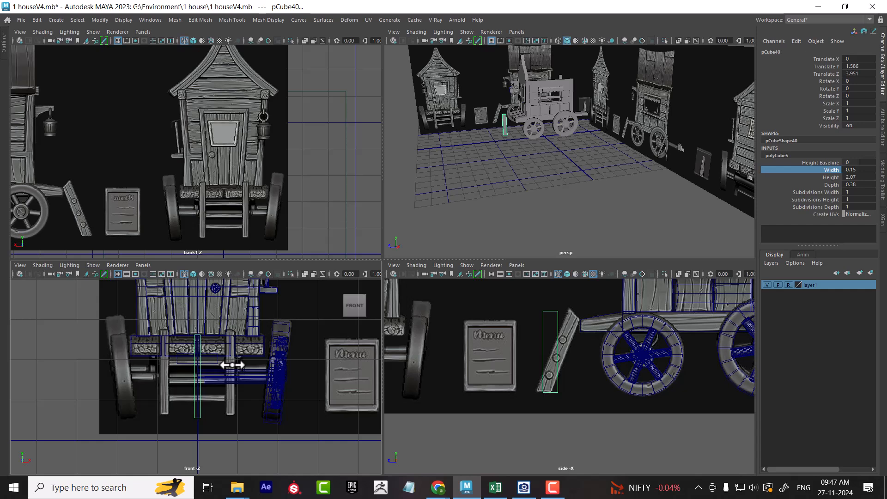
# - Move the plank sideways to Translate X 0.815 over the ladder's side rail in the front view and widen it to 0.2
pyautogui.press('w')
pyautogui.moveTo(241, 376); pyautogui.dragTo(272, 374)
pyautogui.keyDown('alt'); pyautogui.moveTo(277, 375); pyautogui.dragTo(312, 370, button='right'); pyautogui.keyUp('alt')
pyautogui.keyDown('alt'); pyautogui.moveTo(312, 370); pyautogui.dragTo(296, 373, button='middle'); pyautogui.keyUp('alt')
pyautogui.click(832, 170)
pyautogui.moveTo(224, 417); pyautogui.dragTo(242, 416, button='middle')
pyautogui.press('w')
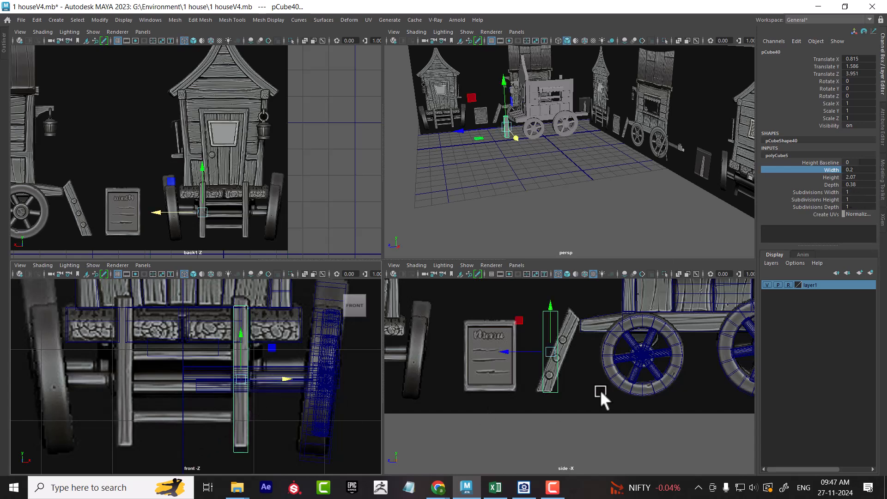
# - Enlarge the lower views, place the plank's pivot at its bottom corner and shift the plank to Translate Z 4.106
pyautogui.scroll(5, 603, 391)
pyautogui.moveTo(588, 417)
pyautogui.keyDown('alt'); pyautogui.mouseDown(button='middle')
pyautogui.moveTo(593, 435)
pyautogui.moveTo(576, 403)
pyautogui.mouseUp(button='middle'); pyautogui.keyUp('alt')
pyautogui.press('w')
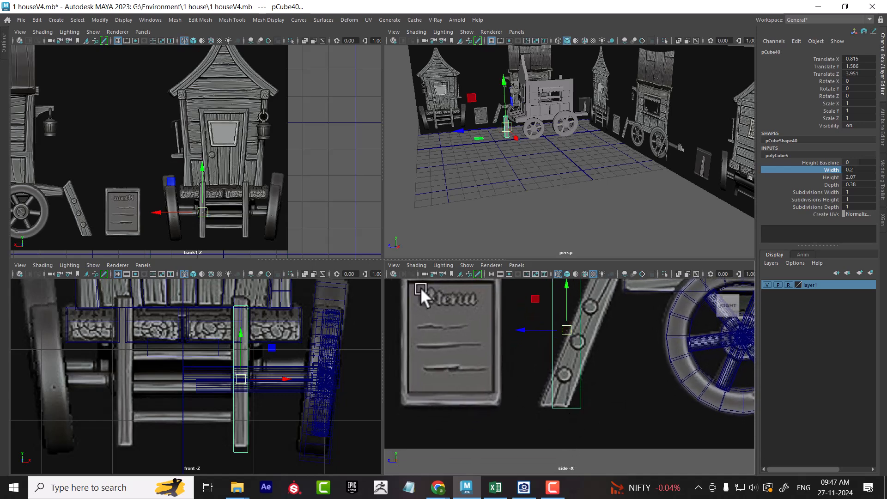
pyautogui.moveTo(383, 257); pyautogui.dragTo(383, 186)
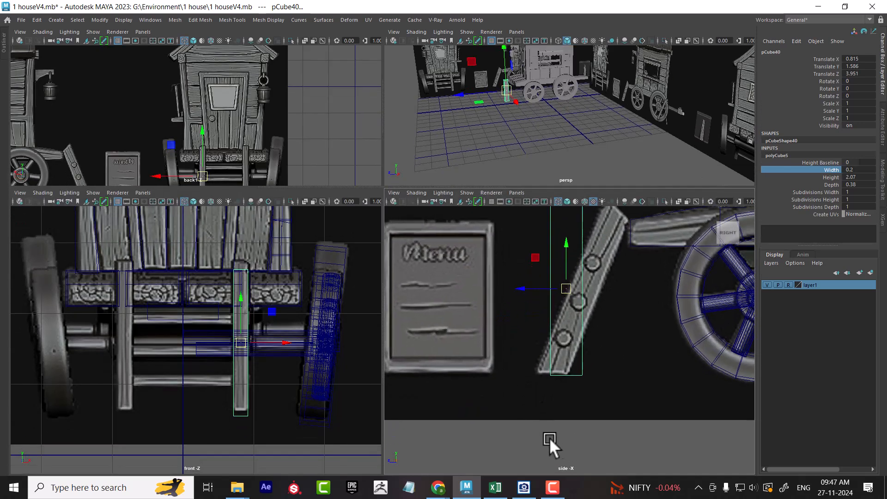
pyautogui.press('d')
pyautogui.click(546, 375)
pyautogui.moveTo(552, 376); pyautogui.dragTo(494, 372)
# - Rotate the plank to Rotate X -20.991 so it leans along the ladder rail in the side reference
pyautogui.press('e')
pyautogui.moveTo(566, 350); pyautogui.dragTo(589, 354)
pyautogui.moveTo(606, 354)
pyautogui.keyDown('alt'); pyautogui.mouseDown(button='middle')
pyautogui.moveTo(614, 377)
pyautogui.moveTo(595, 365)
pyautogui.mouseUp(button='middle'); pyautogui.keyUp('alt')
pyautogui.scroll(1, 595, 364)
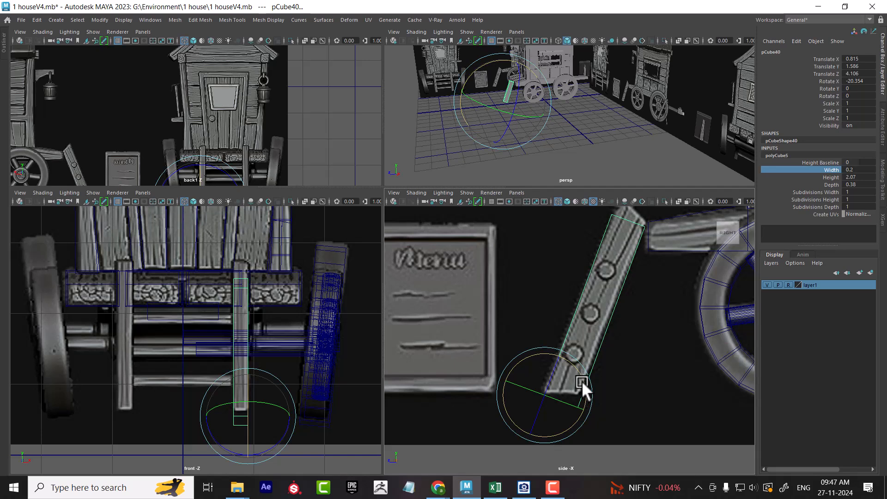
pyautogui.moveTo(583, 380); pyautogui.dragTo(583, 380)
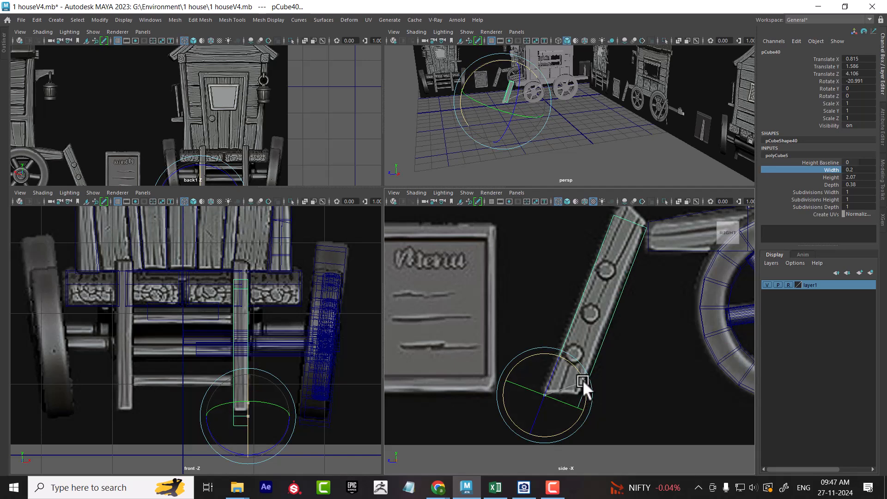
# - Raise the leaning plank slightly to Translate Y 1.611 and set its height to 2.33
pyautogui.press('w')
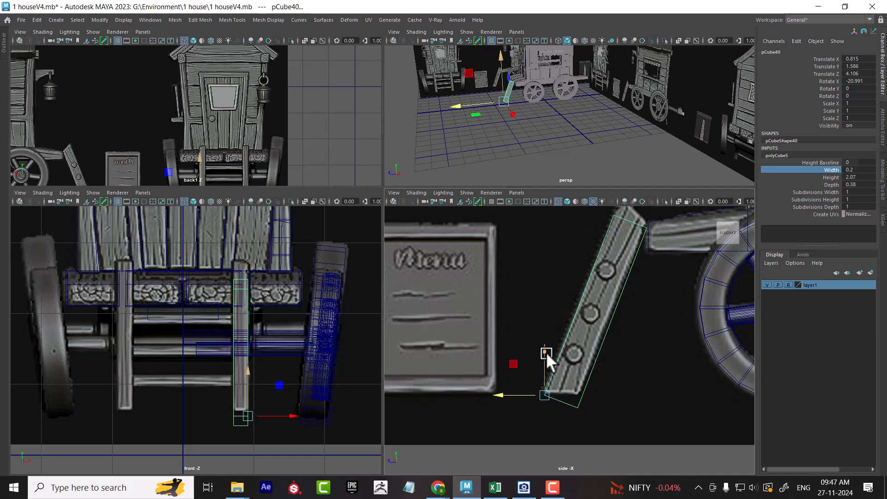
pyautogui.moveTo(544, 351); pyautogui.dragTo(544, 349)
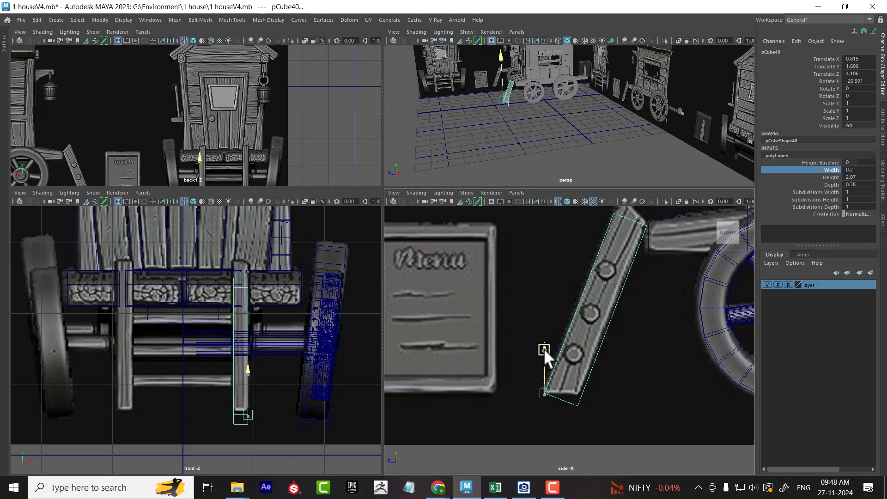
pyautogui.click(830, 178)
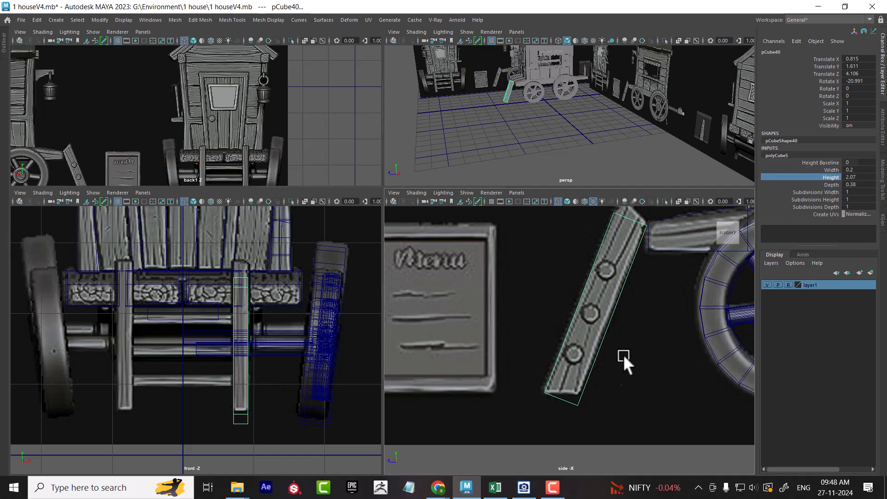
pyautogui.moveTo(618, 371)
pyautogui.mouseDown(button='middle')
pyautogui.moveTo(571, 370)
pyautogui.moveTo(630, 370)
pyautogui.mouseUp(button='middle')
pyautogui.press('w')
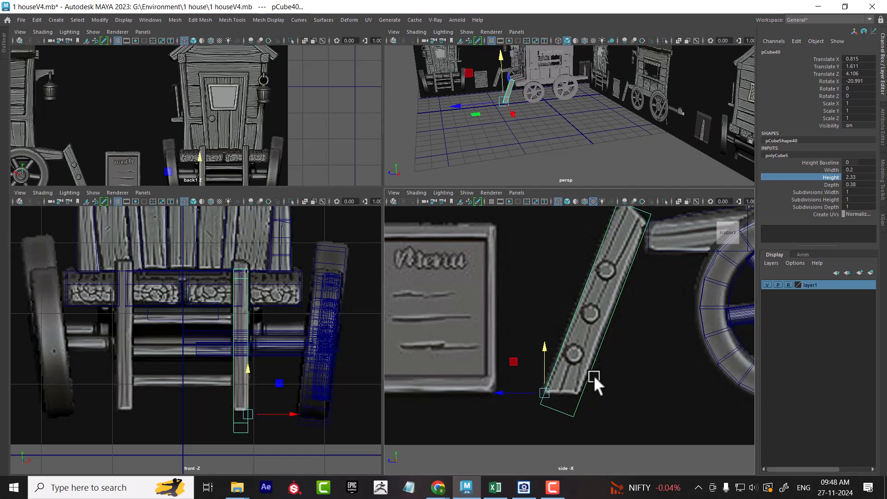
# - Reposition the leaning plank over the ladder rail drawing at Translate Y 1.735 and Translate Z 4.061
pyautogui.moveTo(545, 346); pyautogui.dragTo(550, 338)
pyautogui.moveTo(511, 378); pyautogui.dragTo(512, 384)
pyautogui.keyDown('alt'); pyautogui.moveTo(639, 273); pyautogui.dragTo(640, 320, button='middle'); pyautogui.keyUp('alt')
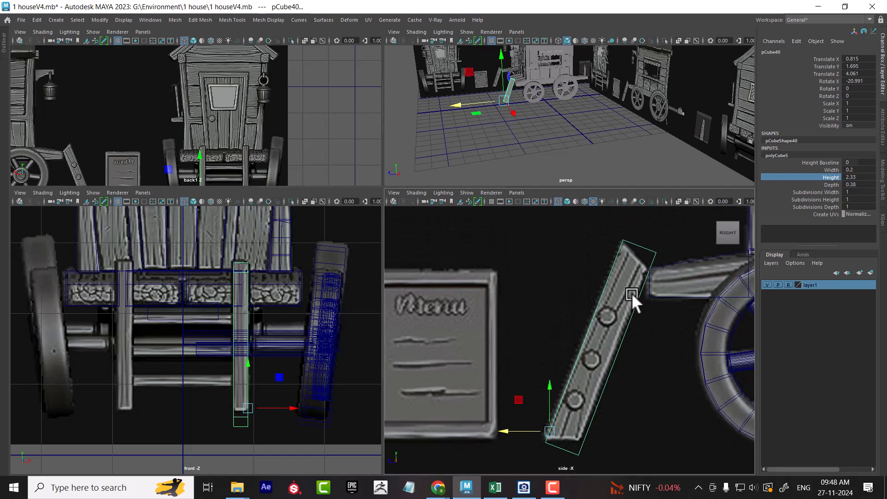
pyautogui.moveTo(545, 387); pyautogui.dragTo(550, 377)
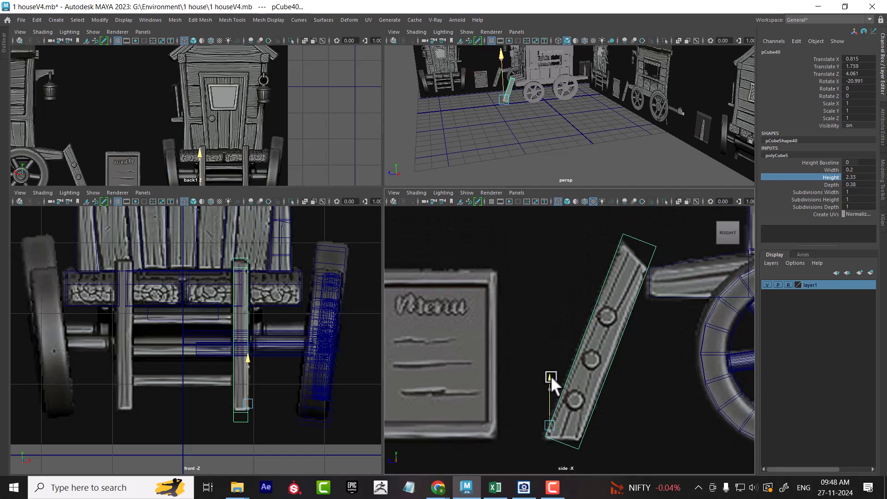
pyautogui.click(507, 424)
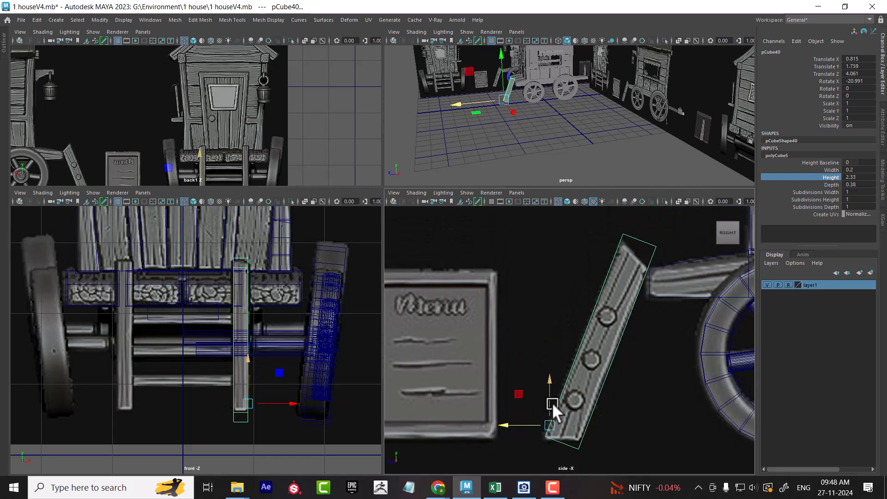
pyautogui.moveTo(547, 379); pyautogui.dragTo(546, 382)
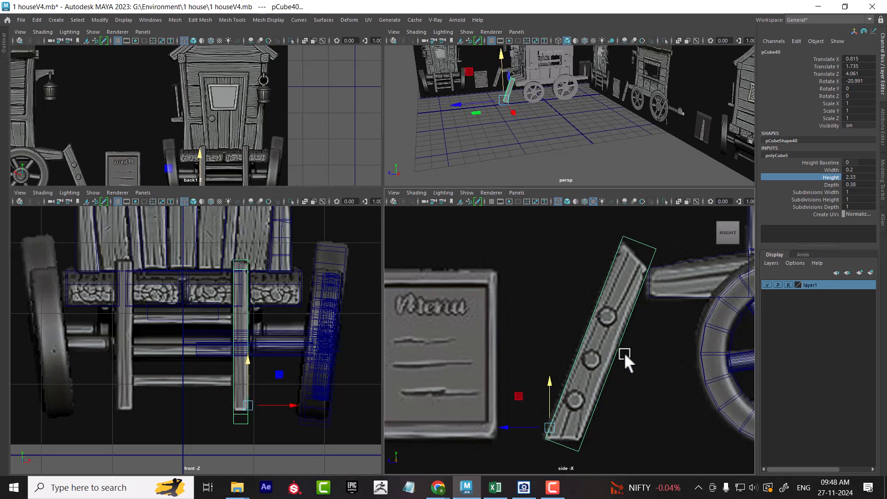
pyautogui.scroll(1, 233, 368)
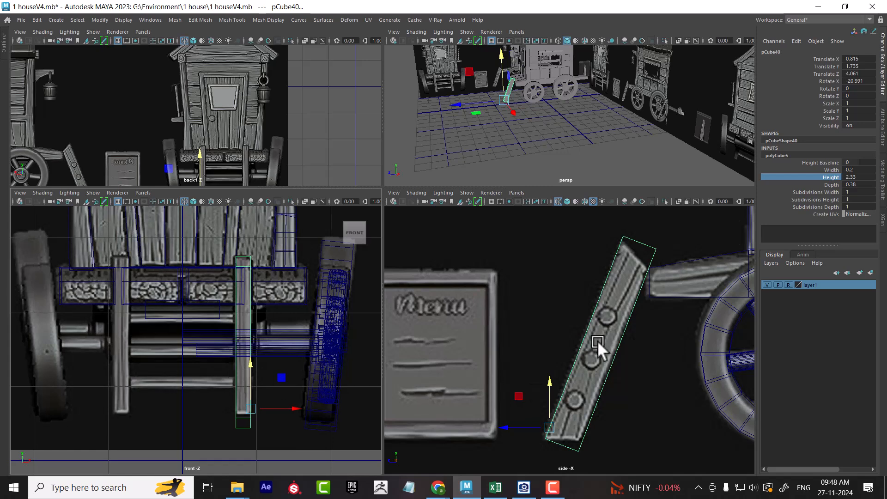
pyautogui.keyDown('alt'); pyautogui.moveTo(604, 330); pyautogui.dragTo(605, 339, button='middle'); pyautogui.keyUp('alt')
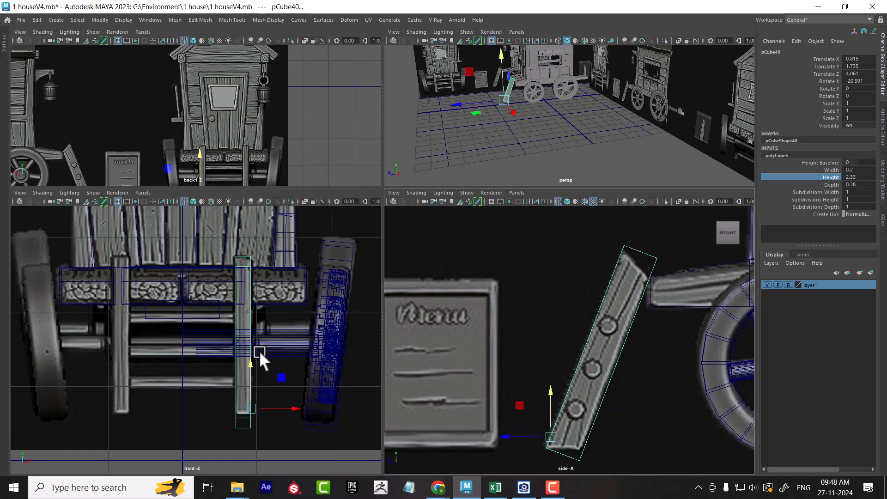
pyautogui.scroll(1, 263, 356)
pyautogui.keyDown('alt'); pyautogui.moveTo(562, 132); pyautogui.dragTo(437, 244); pyautogui.keyUp('alt')
pyautogui.scroll(1, 274, 398)
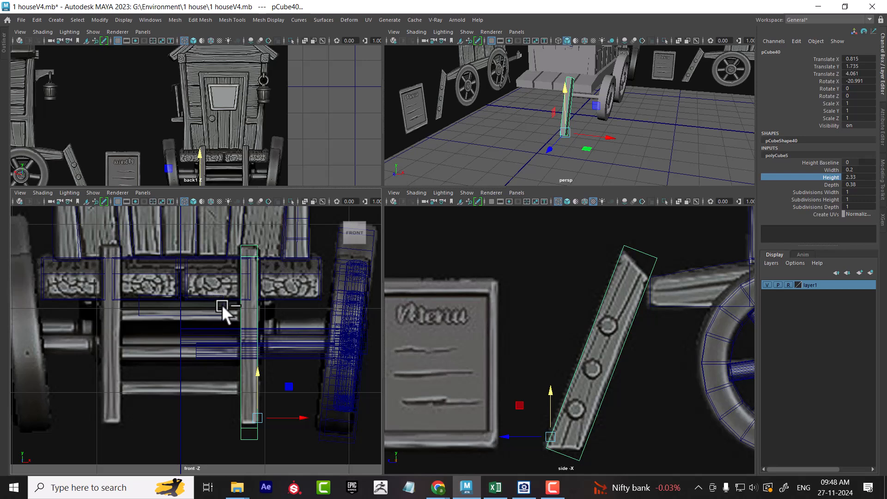
pyautogui.moveTo(293, 415); pyautogui.dragTo(271, 419)
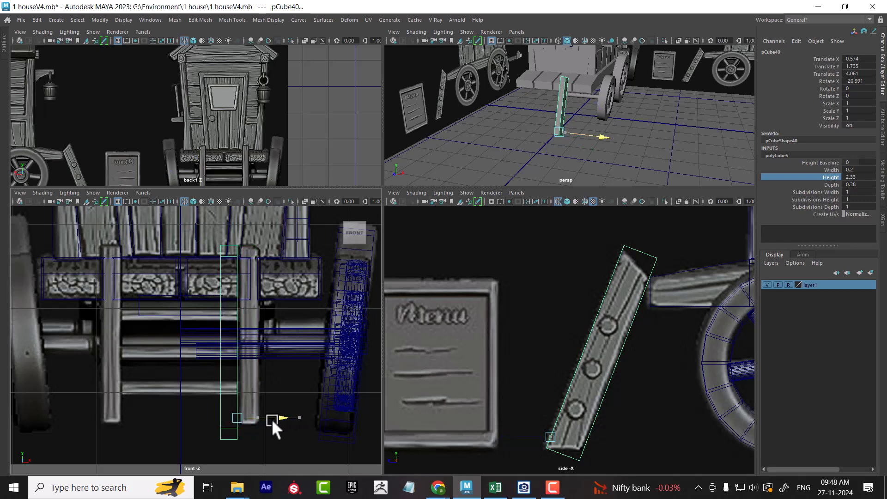
pyautogui.keyDown('alt'); pyautogui.moveTo(610, 137); pyautogui.dragTo(619, 144); pyautogui.keyUp('alt')
pyautogui.hotkey('ctrl', 'z')
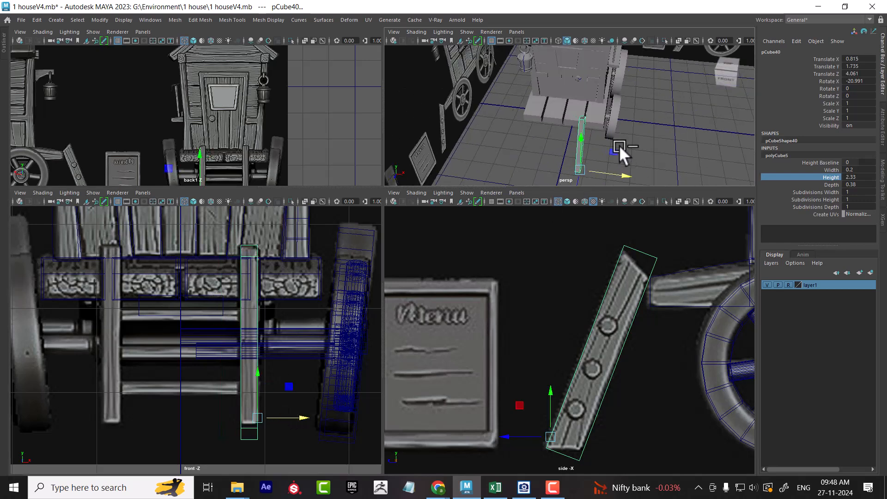
# - Copy the leaning ladder rail and paste a duplicate of it in place
pyautogui.click(36, 21)
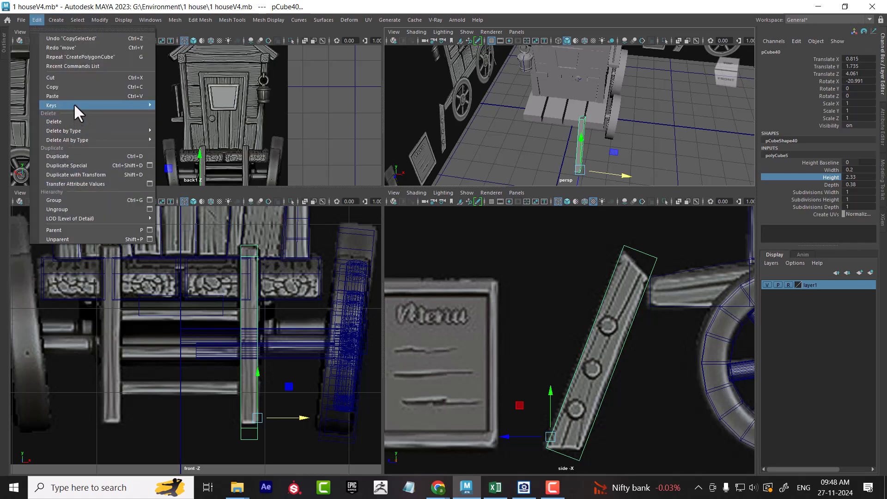
pyautogui.click(72, 90)
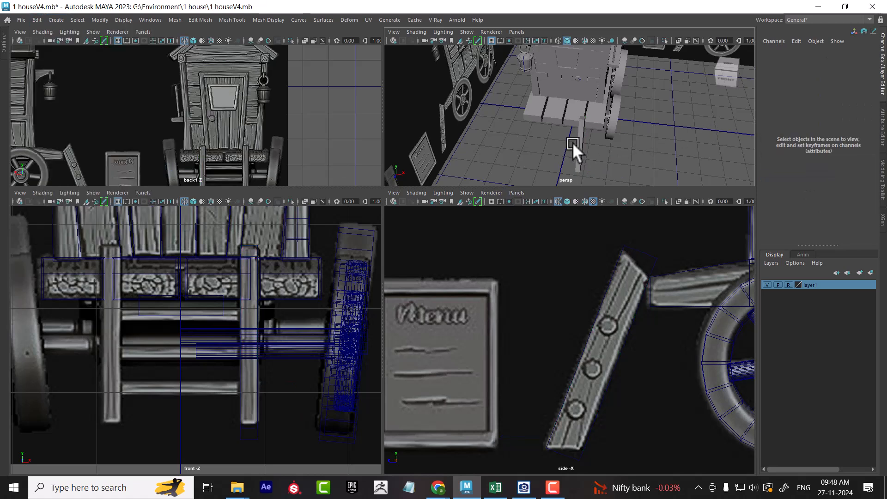
pyautogui.click(37, 19)
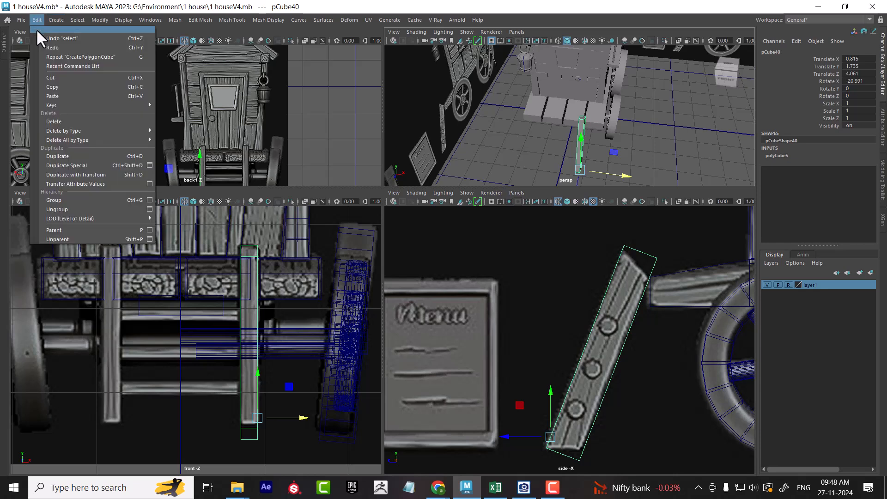
pyautogui.click(83, 87)
pyautogui.click(37, 20)
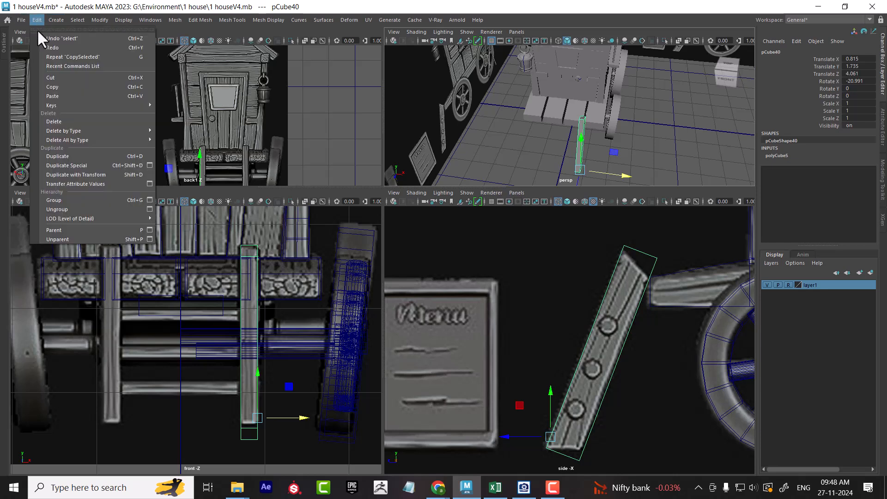
pyautogui.click(73, 95)
pyautogui.click(579, 149)
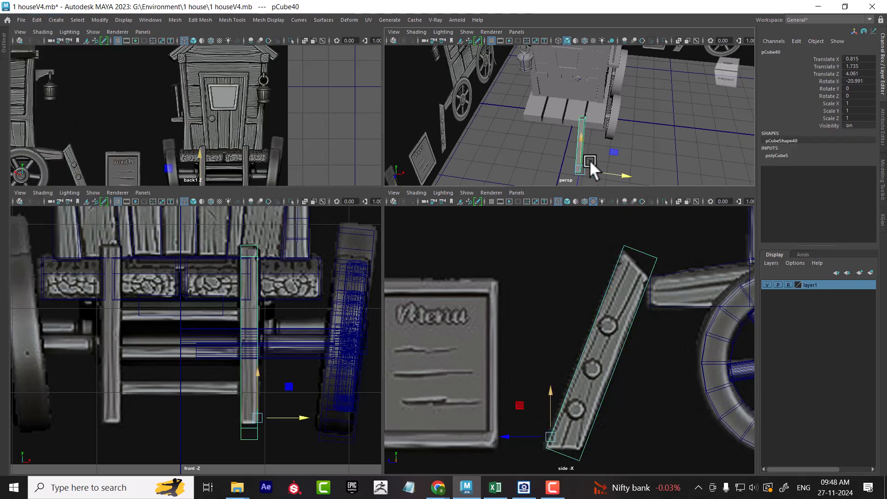
# - Shift the selected plank inward to Translate X 0.645 and reset its Rotate X to 0
pyautogui.moveTo(303, 418); pyautogui.dragTo(287, 418)
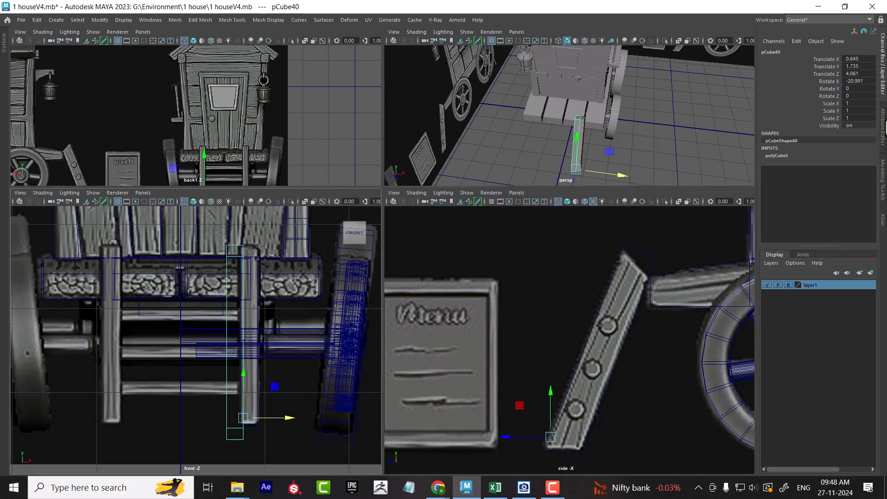
pyautogui.doubleClick(860, 81)
pyautogui.write('0')
pyautogui.press('Return')
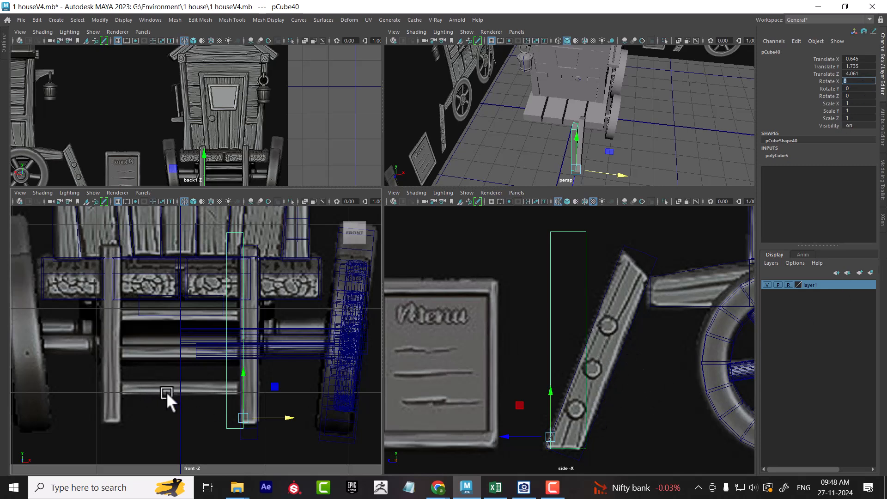
# - Switch to the reference painting in ACDSee and examine up close how the ladder's rungs meet the side rails
pyautogui.click(525, 487)
pyautogui.scroll(-1, 473, 233)
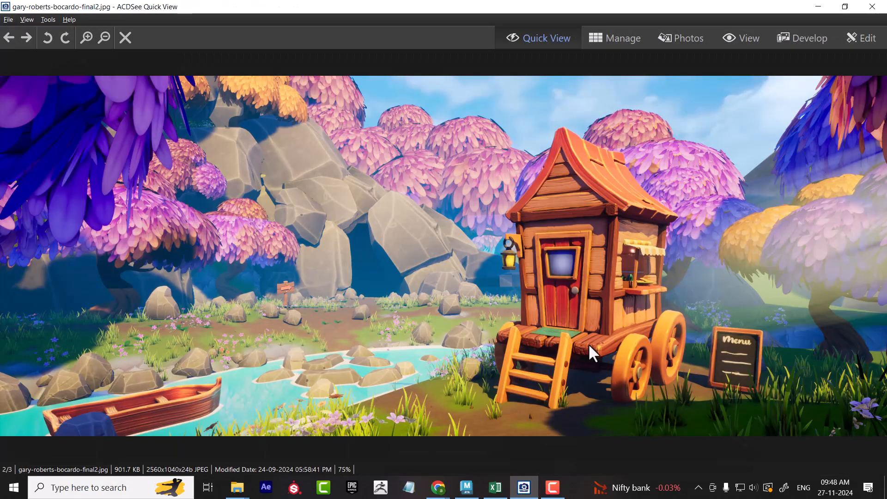
pyautogui.keyDown('ctrl'); pyautogui.scroll(5, 593, 343); pyautogui.keyUp('ctrl')
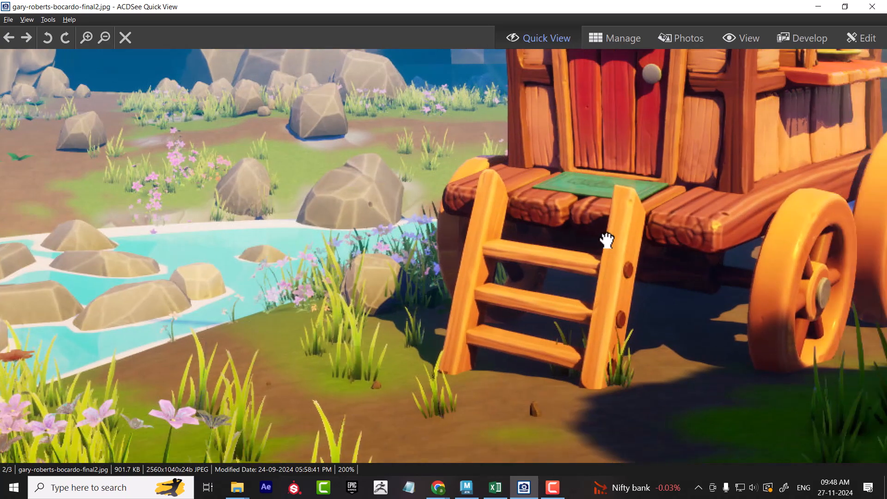
pyautogui.keyDown('ctrl'); pyautogui.scroll(1, 607, 240); pyautogui.keyUp('ctrl')
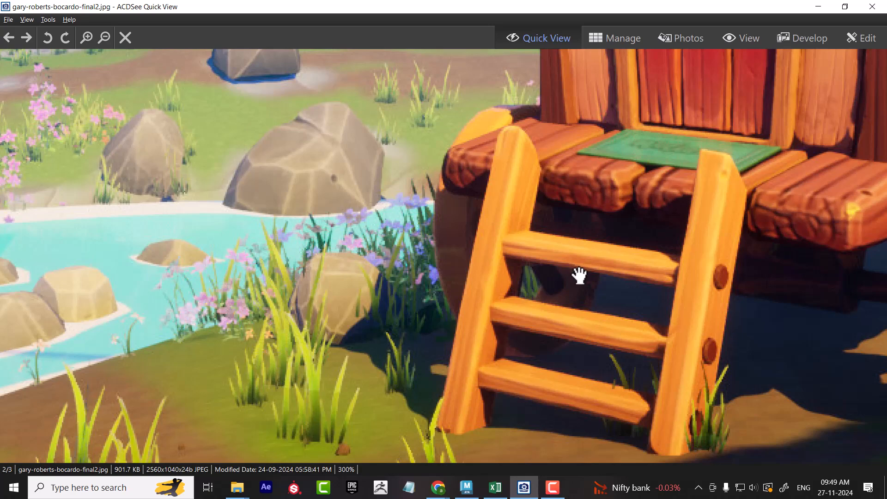
pyautogui.click(821, 6)
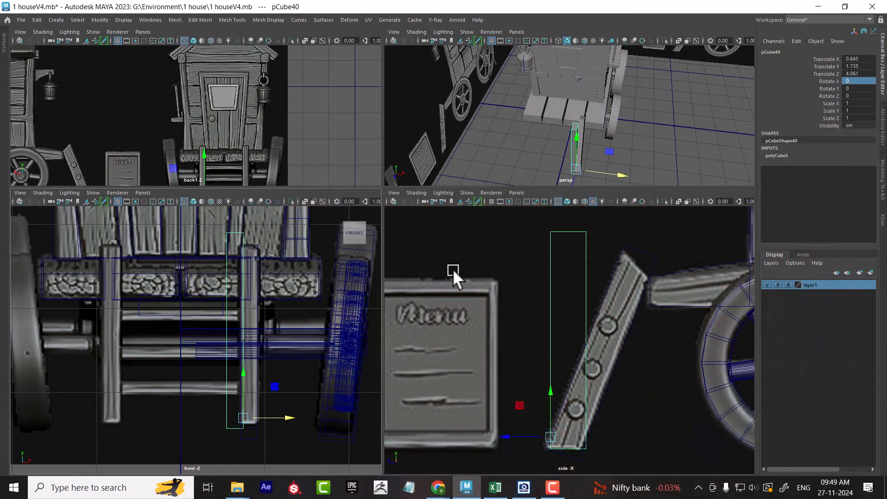
# - Return to Maya and lay the plank flat as a ladder rung by setting Rotate Z to 90
pyautogui.keyDown('alt'); pyautogui.moveTo(186, 432); pyautogui.dragTo(216, 386, button='middle'); pyautogui.keyUp('alt')
pyautogui.press('e')
pyautogui.moveTo(309, 366); pyautogui.dragTo(265, 341)
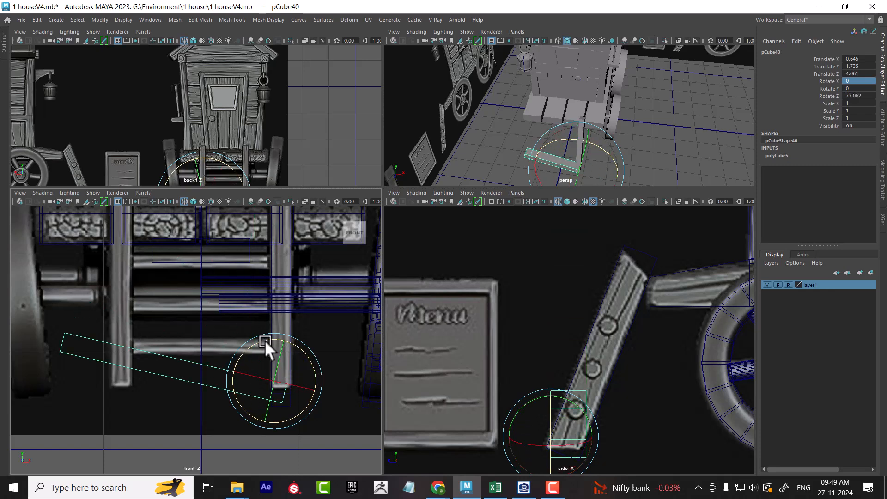
pyautogui.doubleClick(860, 96)
pyautogui.write('90')
pyautogui.press('Return')
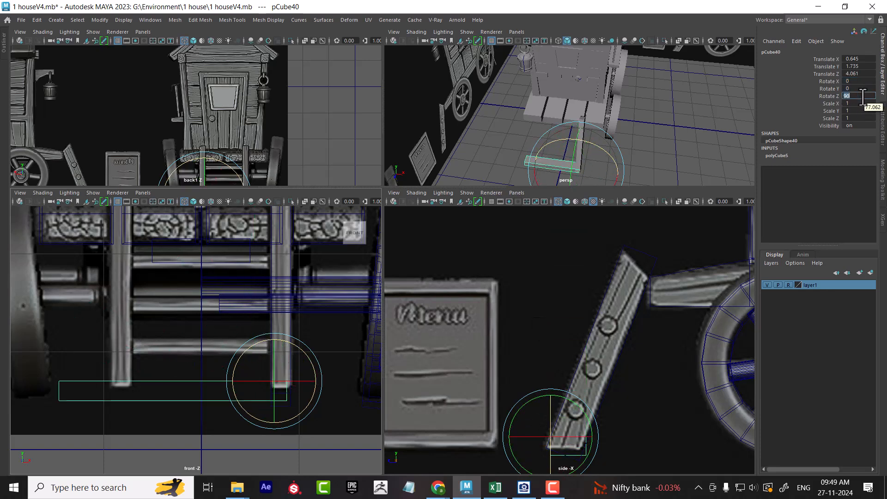
# - Move the rung over the lowest rung drawing at Translate Y 2.205 and Translate Z 3.929
pyautogui.scroll(1, 259, 405)
pyautogui.keyDown('alt'); pyautogui.moveTo(262, 370); pyautogui.dragTo(255, 341, button='middle'); pyautogui.keyUp('alt')
pyautogui.scroll(1, 255, 340)
pyautogui.press('w')
pyautogui.moveTo(282, 317); pyautogui.dragTo(278, 255)
pyautogui.scroll(1, 283, 338)
pyautogui.keyDown('alt'); pyautogui.moveTo(264, 312); pyautogui.dragTo(263, 318, button='middle'); pyautogui.keyUp('alt')
pyautogui.scroll(1, 265, 324)
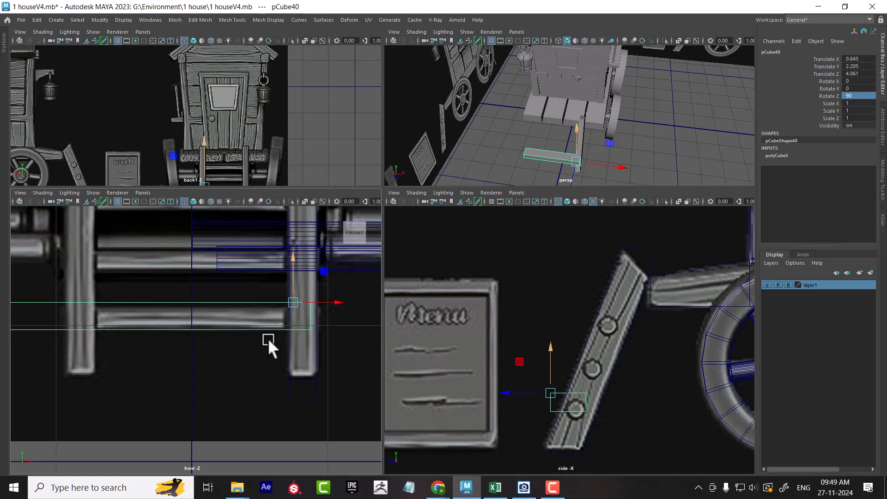
pyautogui.scroll(5, 627, 424)
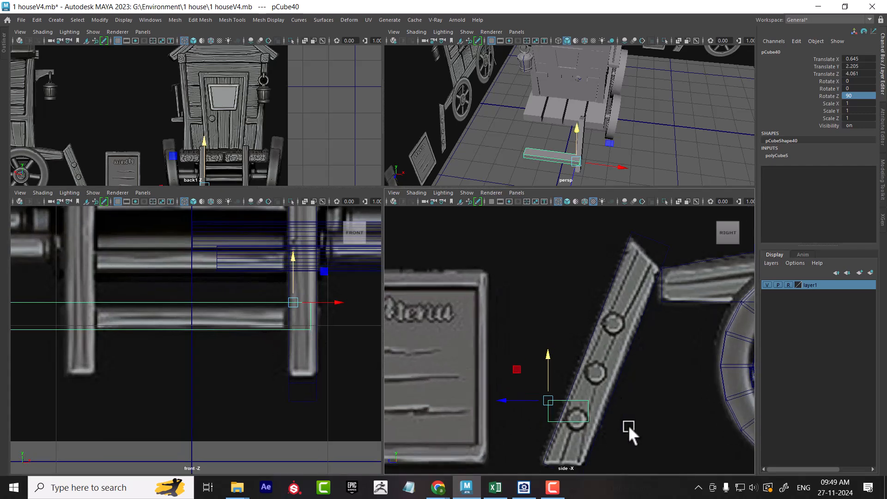
pyautogui.moveTo(517, 344); pyautogui.dragTo(534, 348)
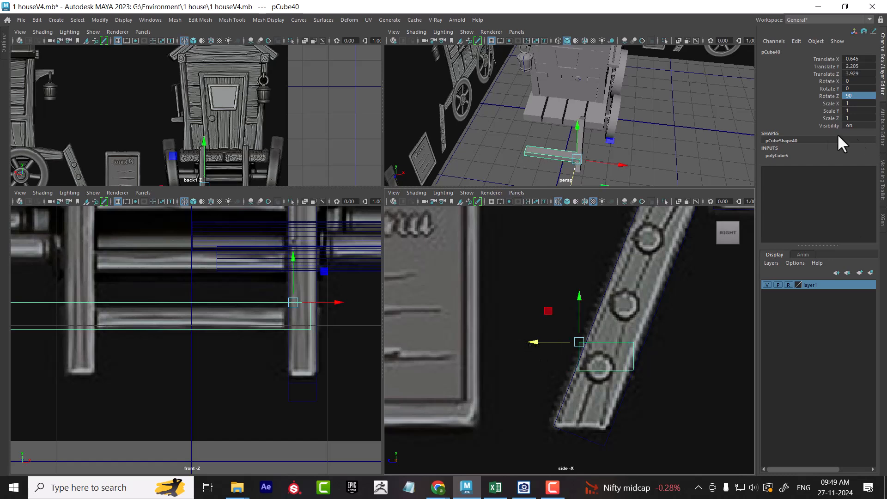
# - Resize the rung to width 0.14, height 2.36 and depth 0.37, and lower it to Translate Y 2.177
pyautogui.click(781, 156)
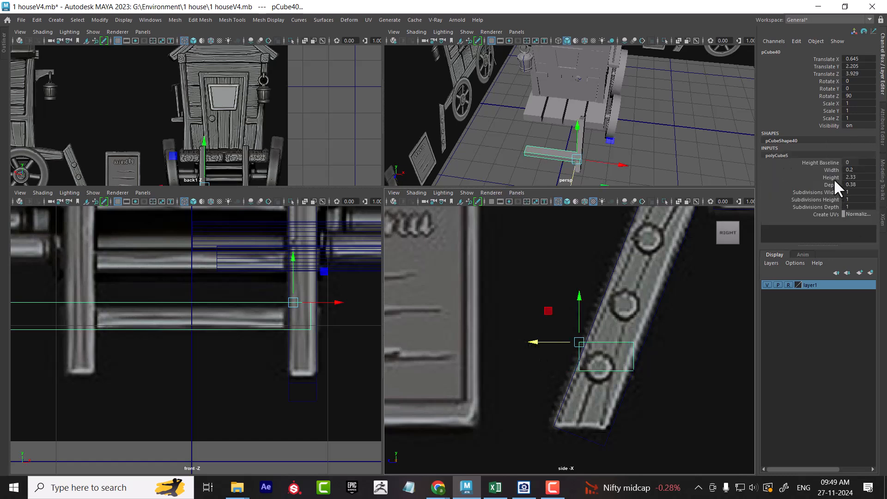
pyautogui.click(832, 177)
pyautogui.moveTo(682, 354); pyautogui.dragTo(698, 355, button='middle')
pyautogui.click(827, 185)
pyautogui.click(834, 170)
pyautogui.scroll(1, 194, 342)
pyautogui.press('w')
pyautogui.moveTo(299, 249); pyautogui.dragTo(300, 253)
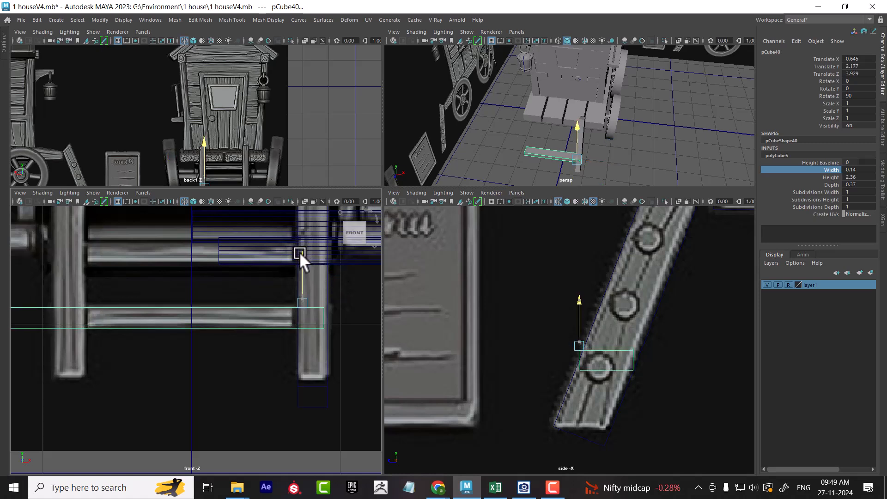
# - Shorten the rung to height 1.58 and slide it between the rails at Translate X 0.915
pyautogui.click(831, 177)
pyautogui.moveTo(658, 343); pyautogui.dragTo(620, 353, button='middle')
pyautogui.press('w')
pyautogui.moveTo(347, 304); pyautogui.dragTo(389, 304)
pyautogui.scroll(1, 629, 398)
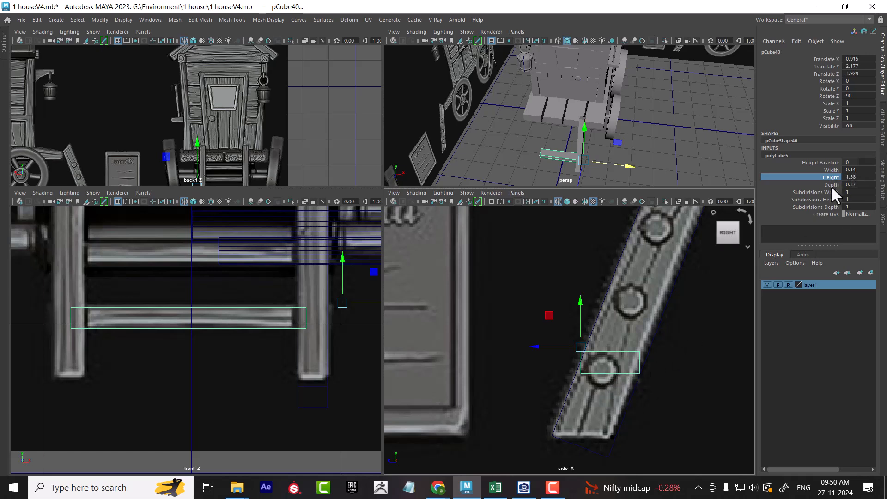
# - Refine the rung to width 0.15 and depth 0.35, and shift it to Translate Z 3.923
pyautogui.click(830, 170)
pyautogui.moveTo(707, 344); pyautogui.dragTo(708, 347, button='middle')
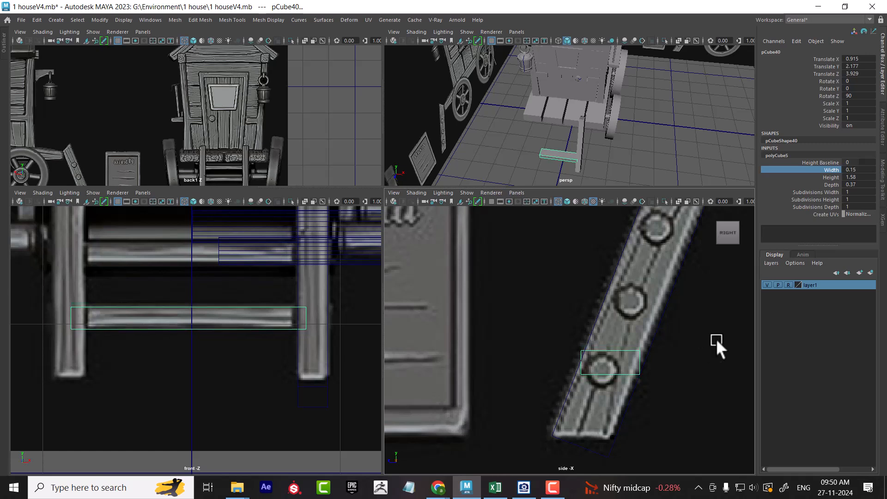
pyautogui.click(828, 183)
pyautogui.moveTo(676, 378); pyautogui.dragTo(673, 378, button='middle')
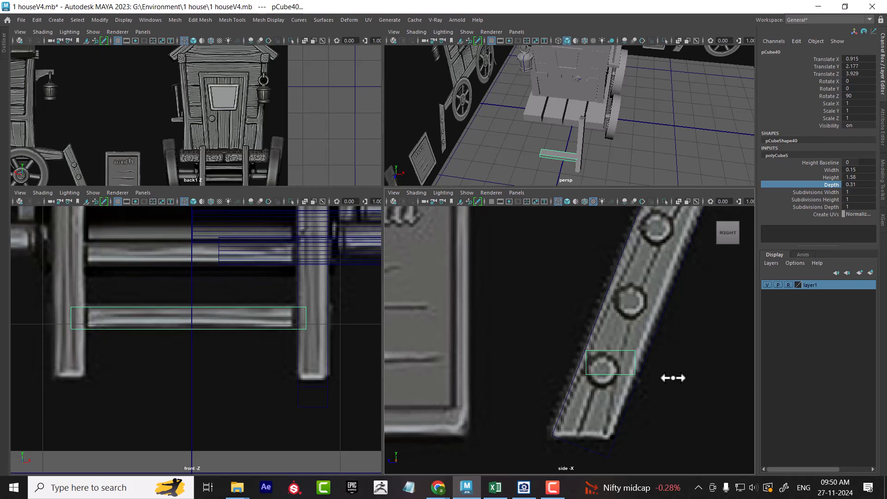
pyautogui.moveTo(673, 378); pyautogui.dragTo(675, 377, button='middle')
pyautogui.press('w')
pyautogui.moveTo(536, 344); pyautogui.dragTo(536, 344)
pyautogui.moveTo(300, 349)
pyautogui.keyDown('alt'); pyautogui.mouseDown(button='middle')
pyautogui.moveTo(286, 369)
pyautogui.moveTo(318, 358)
pyautogui.moveTo(323, 420)
pyautogui.mouseUp(button='middle'); pyautogui.keyUp('alt')
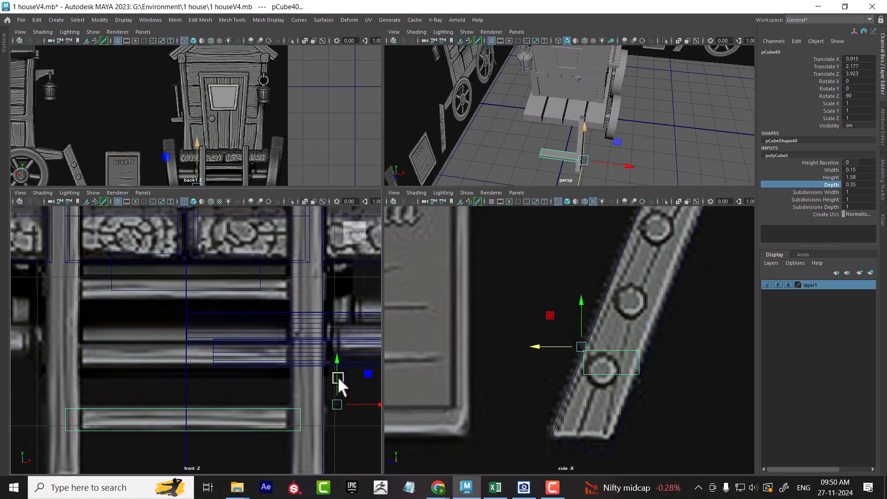
# - Duplicate the lowest rung and place the copy on the middle peg at Translate Y 2.571 and Translate Z 3.768
pyautogui.keyDown('alt'); pyautogui.moveTo(603, 167); pyautogui.dragTo(597, 142); pyautogui.keyUp('alt')
pyautogui.scroll(5, 597, 141)
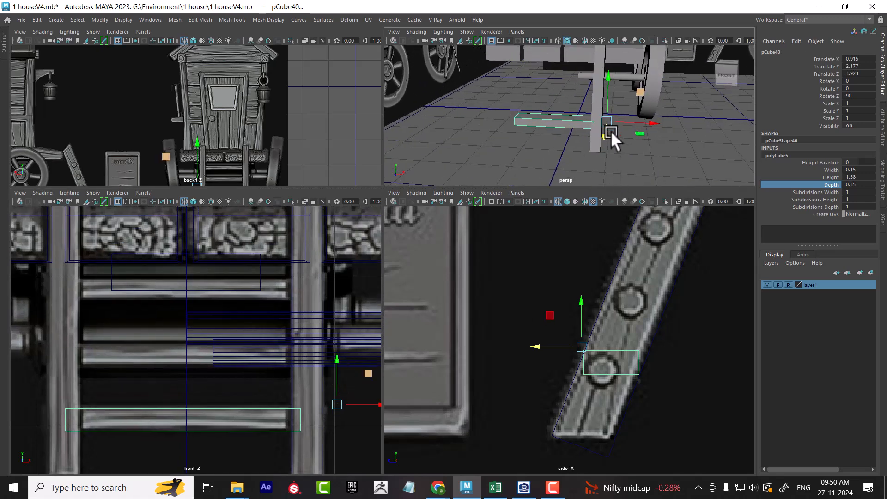
pyautogui.hotkey('ctrl', 'd')
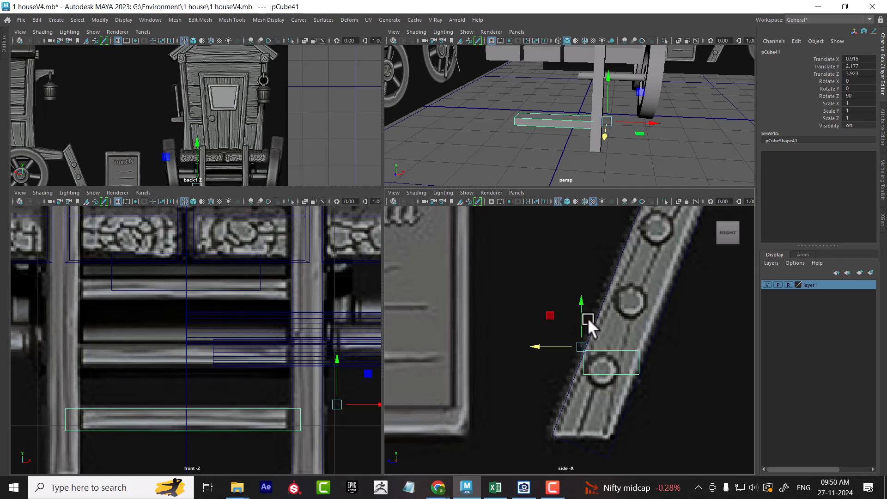
pyautogui.moveTo(583, 342); pyautogui.dragTo(609, 280)
pyautogui.press('w')
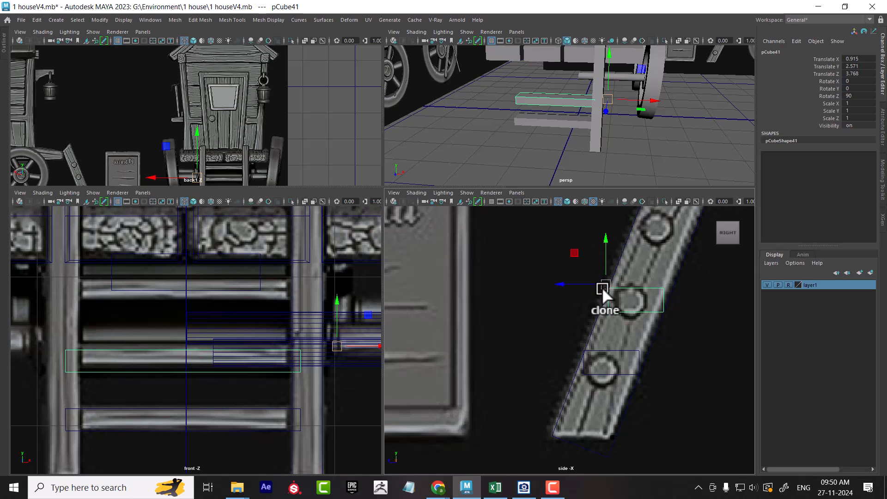
# - Duplicate the rung with its transform for the top peg, and nudge both upper rungs up to match the front reference
pyautogui.hotkey('shift', 'd')
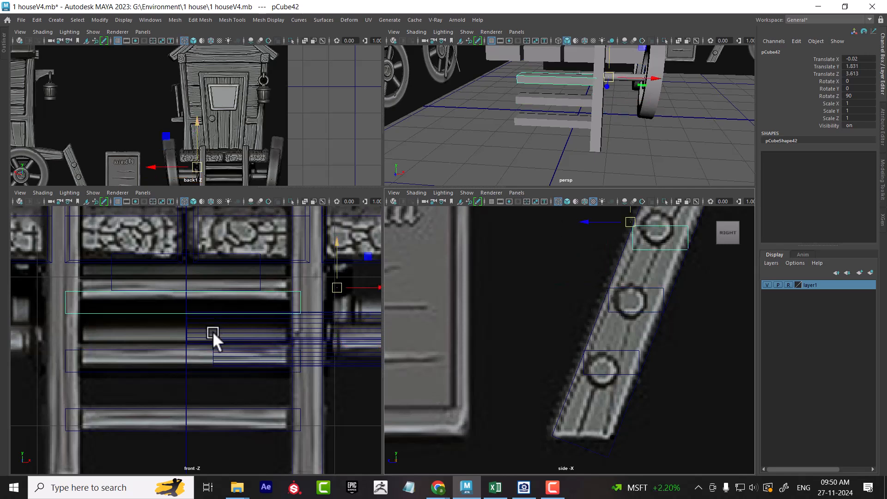
pyautogui.moveTo(344, 249); pyautogui.dragTo(336, 227)
pyautogui.click(663, 310)
pyautogui.click(662, 286)
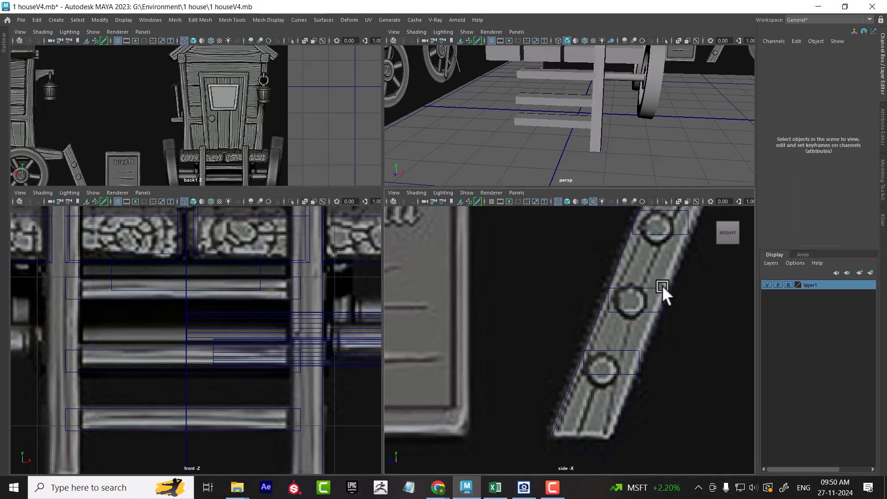
pyautogui.click(661, 285)
pyautogui.moveTo(339, 301); pyautogui.dragTo(337, 296)
# - Slice the ladder's side rail with Multi-Cut along the slanted top edge of the side reference
pyautogui.keyDown('alt'); pyautogui.moveTo(601, 105); pyautogui.dragTo(615, 122); pyautogui.keyUp('alt')
pyautogui.click(658, 330)
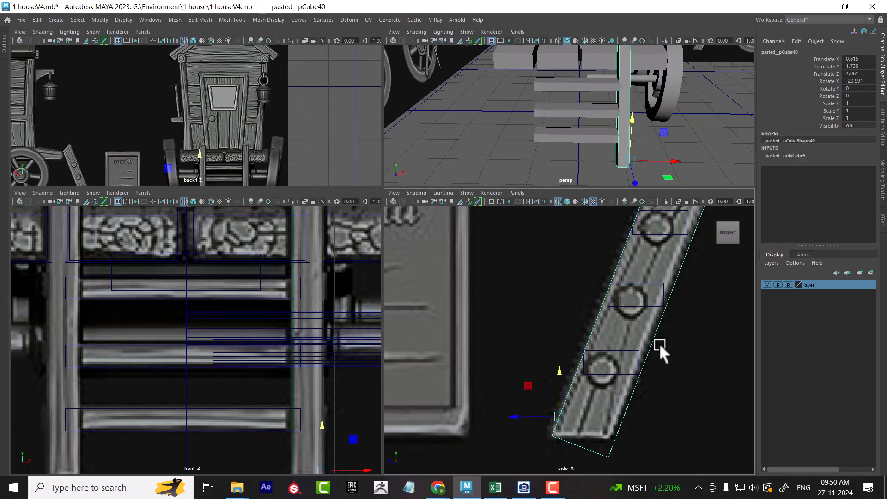
pyautogui.scroll(-5, 633, 335)
pyautogui.press('space')
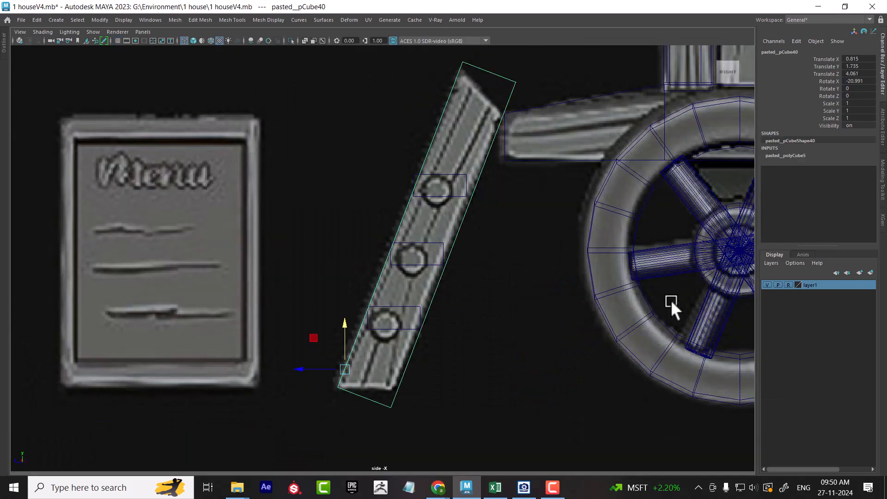
pyautogui.scroll(5, 527, 333)
pyautogui.keyDown('shift'); pyautogui.moveTo(524, 221); pyautogui.dragTo(522, 282, button='right'); pyautogui.keyUp('shift')
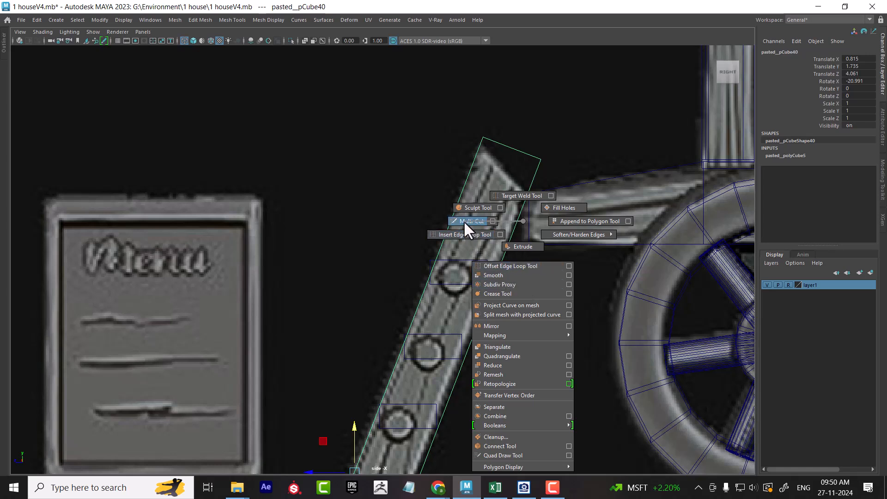
pyautogui.keyDown('shift'); pyautogui.moveTo(464, 221); pyautogui.dragTo(464, 221, button='right'); pyautogui.keyUp('shift')
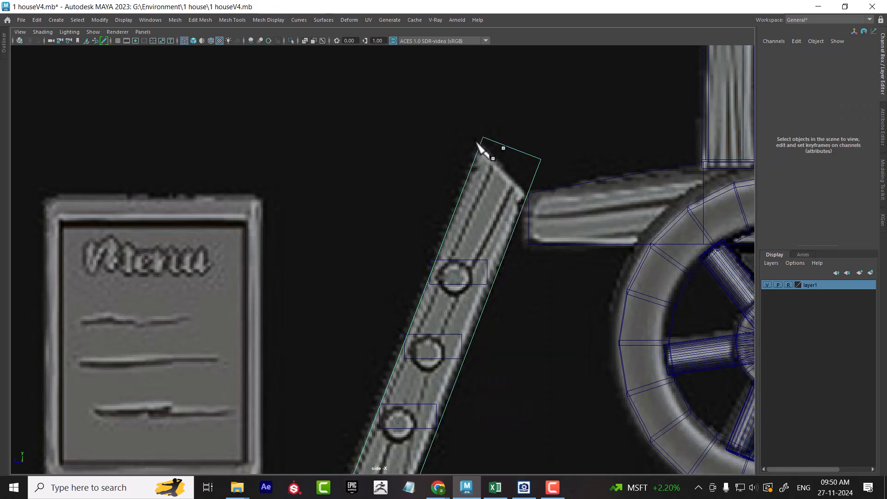
pyautogui.moveTo(464, 129); pyautogui.dragTo(568, 233)
# - Slice the foot of the side rail along the level bottom edge of the side reference
pyautogui.keyDown('alt'); pyautogui.moveTo(532, 360); pyautogui.dragTo(552, 250, button='middle'); pyautogui.keyUp('alt')
pyautogui.keyDown('alt'); pyautogui.moveTo(539, 273); pyautogui.dragTo(563, 349, button='right'); pyautogui.keyUp('alt')
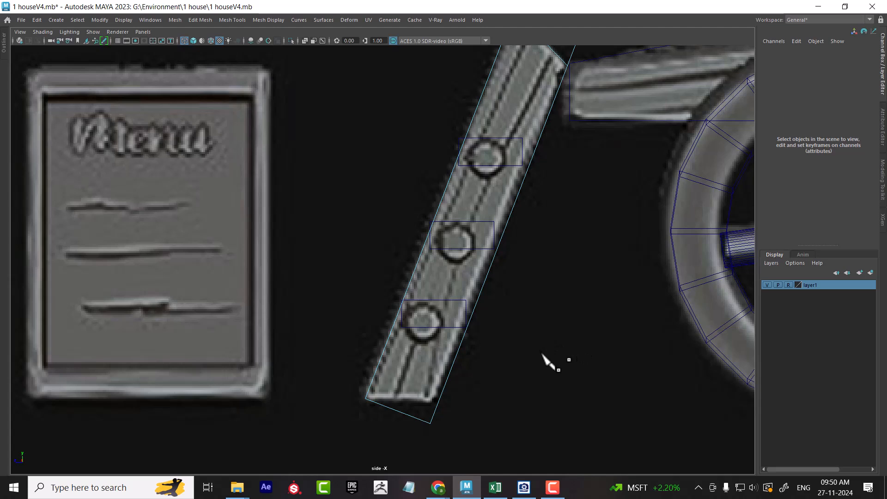
pyautogui.click(462, 391)
pyautogui.keyDown('alt'); pyautogui.moveTo(528, 280); pyautogui.dragTo(545, 360, button='middle'); pyautogui.keyUp('alt')
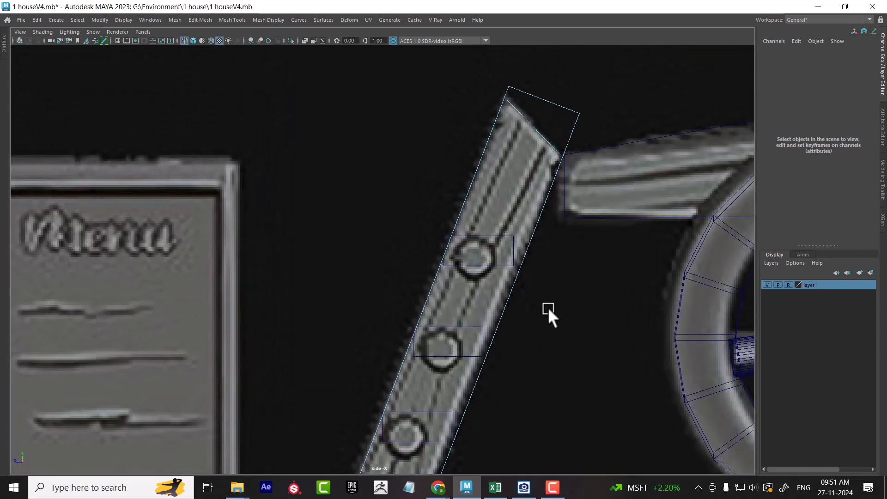
# - Delete the rail faces that extend above the slanted top cut
pyautogui.keyDown('alt'); pyautogui.moveTo(463, 147); pyautogui.dragTo(445, 264, button='middle'); pyautogui.keyUp('alt')
pyautogui.moveTo(421, 130); pyautogui.dragTo(668, 157, button='right')
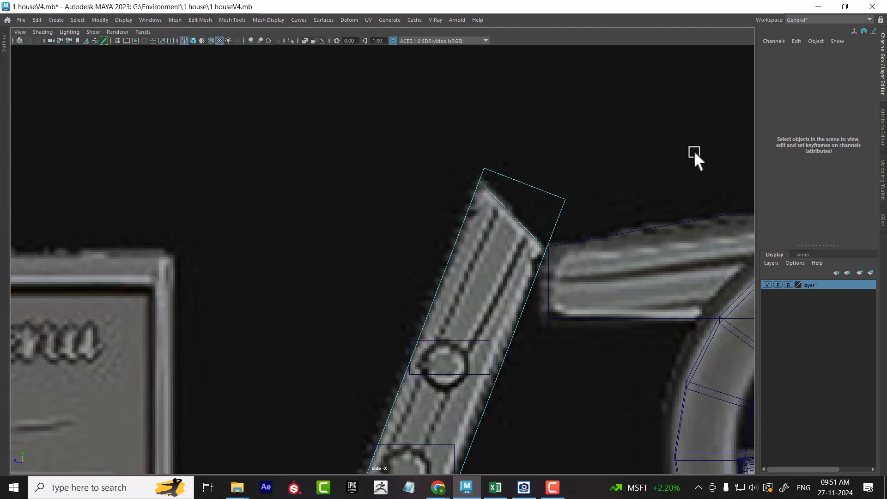
pyautogui.moveTo(590, 181); pyautogui.dragTo(541, 212)
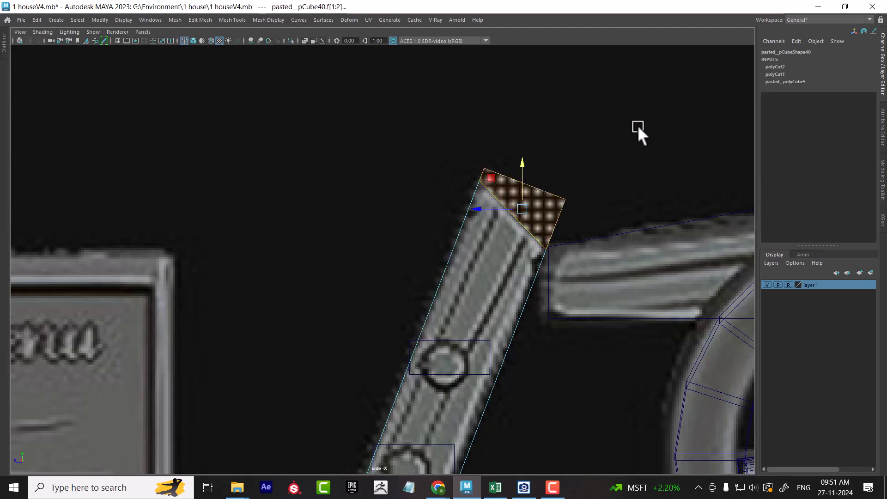
pyautogui.click(623, 130)
pyautogui.moveTo(541, 155); pyautogui.dragTo(454, 173)
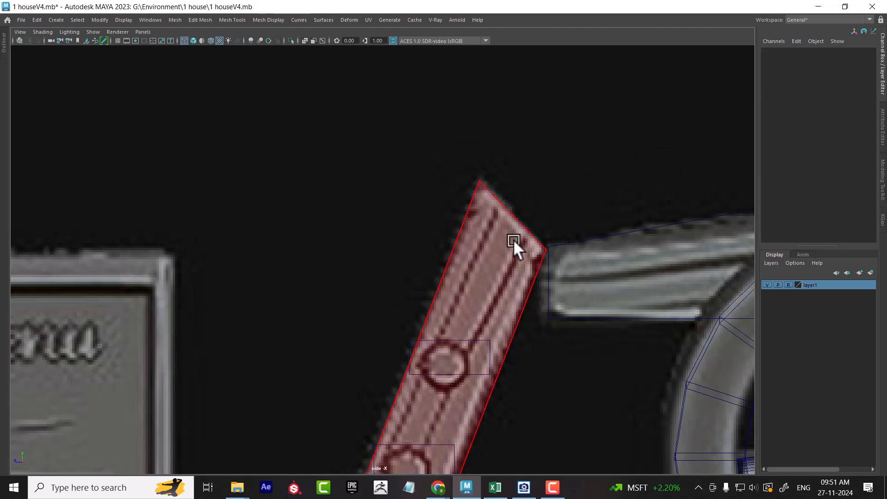
# - Delete the excess rail faces below the foot cut, including the leftover corner pieces
pyautogui.keyDown('alt'); pyautogui.moveTo(558, 306); pyautogui.dragTo(627, 167, button='middle'); pyautogui.keyUp('alt')
pyautogui.keyDown('alt'); pyautogui.moveTo(631, 363); pyautogui.dragTo(654, 385, button='right'); pyautogui.keyUp('alt')
pyautogui.moveTo(650, 336); pyautogui.dragTo(459, 386)
pyautogui.click(472, 367)
pyautogui.keyDown('alt'); pyautogui.moveTo(471, 365); pyautogui.dragTo(571, 458, button='right'); pyautogui.keyUp('alt')
pyautogui.moveTo(520, 391); pyautogui.dragTo(508, 359)
pyautogui.click(507, 359)
pyautogui.press('space')
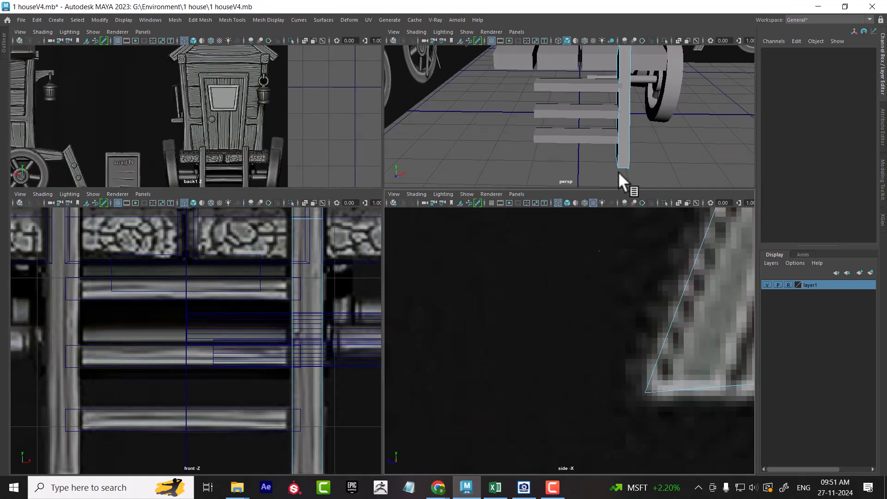
# - Fill the open holes at the cut top and bottom ends of the side rail, and return to object mode
pyautogui.keyDown('alt'); pyautogui.moveTo(646, 94); pyautogui.dragTo(618, 89); pyautogui.keyUp('alt')
pyautogui.press('space')
pyautogui.keyDown('alt'); pyautogui.moveTo(526, 196); pyautogui.dragTo(543, 319); pyautogui.keyUp('alt')
pyautogui.moveTo(391, 228); pyautogui.dragTo(369, 302, button='right')
pyautogui.click(405, 194)
pyautogui.moveTo(368, 303)
pyautogui.keyDown('alt'); pyautogui.mouseDown()
pyautogui.moveTo(428, 271)
pyautogui.moveTo(359, 313)
pyautogui.moveTo(370, 287)
pyautogui.mouseUp(); pyautogui.keyUp('alt')
pyautogui.click(302, 161)
pyautogui.keyDown('alt'); pyautogui.moveTo(300, 160); pyautogui.dragTo(429, 302); pyautogui.keyUp('alt')
pyautogui.keyDown('shift'); pyautogui.moveTo(433, 176); pyautogui.dragTo(434, 298, button='right'); pyautogui.keyUp('shift')
pyautogui.keyDown('alt'); pyautogui.moveTo(471, 317); pyautogui.dragTo(520, 273); pyautogui.keyUp('alt')
pyautogui.moveTo(515, 212); pyautogui.dragTo(578, 200, button='right')
pyautogui.click(642, 371)
# - Duplicate the trimmed side rail and move the copy to the opposite side of the ladder at Translate X -0.818
pyautogui.click(505, 344)
pyautogui.keyDown('alt'); pyautogui.moveTo(529, 338); pyautogui.dragTo(568, 359); pyautogui.keyUp('alt')
pyautogui.press('space')
pyautogui.scroll(-5, 299, 421)
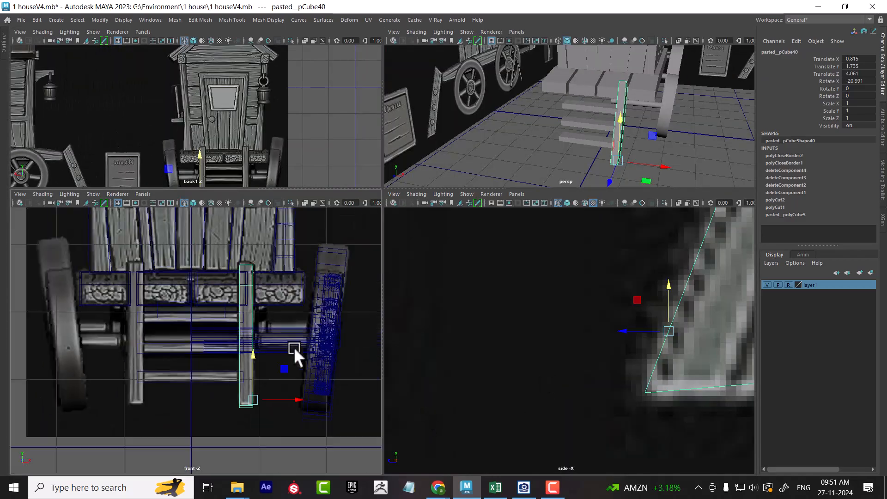
pyautogui.hotkey('ctrl', 'd')
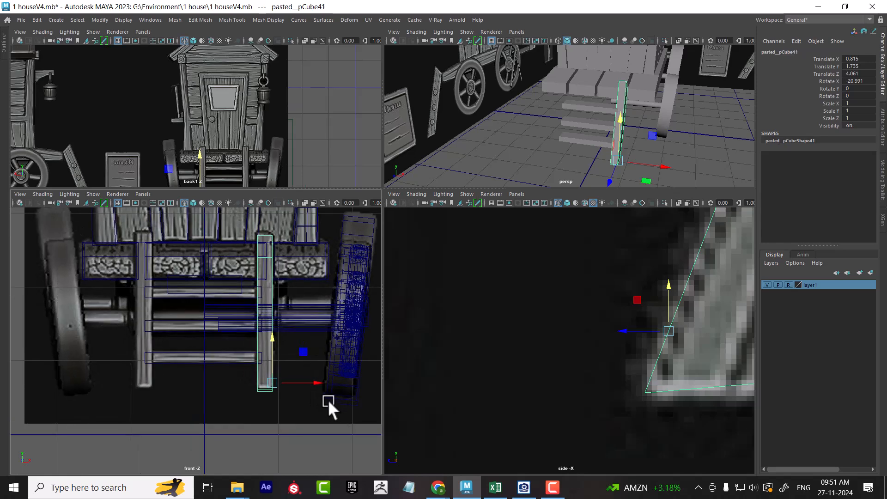
pyautogui.moveTo(317, 382); pyautogui.dragTo(196, 380)
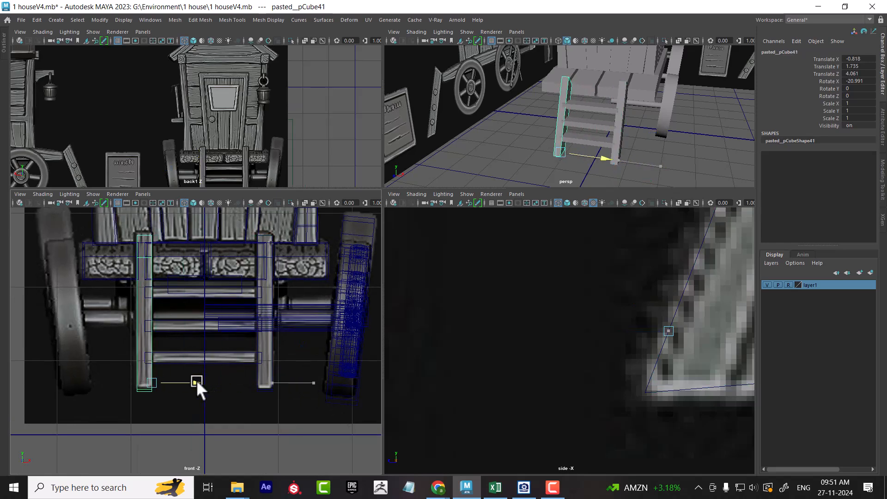
pyautogui.keyDown('alt'); pyautogui.moveTo(596, 183); pyautogui.dragTo(616, 183); pyautogui.keyUp('alt')
pyautogui.keyDown('alt'); pyautogui.moveTo(556, 164); pyautogui.dragTo(587, 164); pyautogui.keyUp('alt')
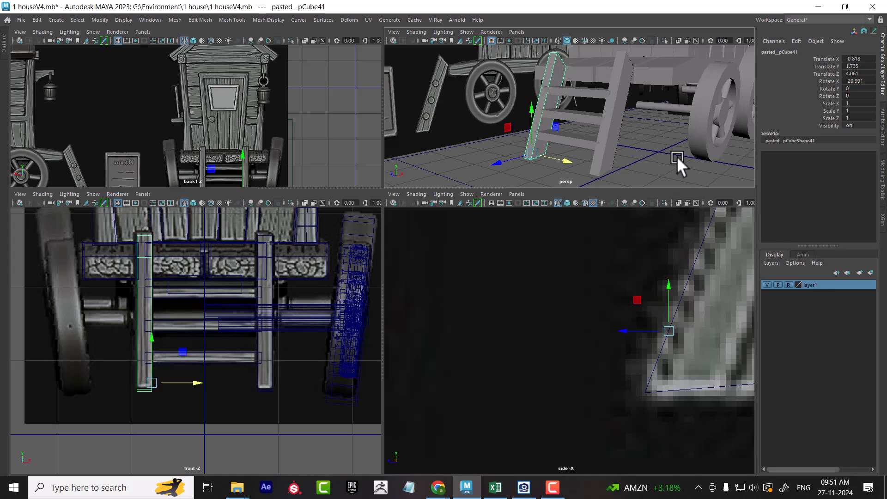
pyautogui.keyDown('alt'); pyautogui.moveTo(604, 164); pyautogui.dragTo(629, 158); pyautogui.keyUp('alt')
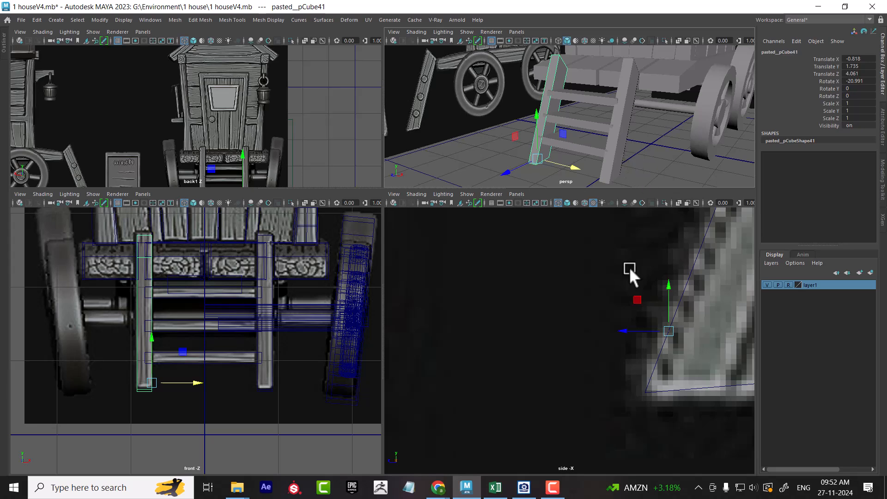
# - Create a polygon cylinder for the ladder peg and move it beside the rail foot at Translate Y 0.67 and Translate Z 3.538
pyautogui.scroll(-5, 590, 359)
pyautogui.scroll(2, 591, 379)
pyautogui.click(589, 401)
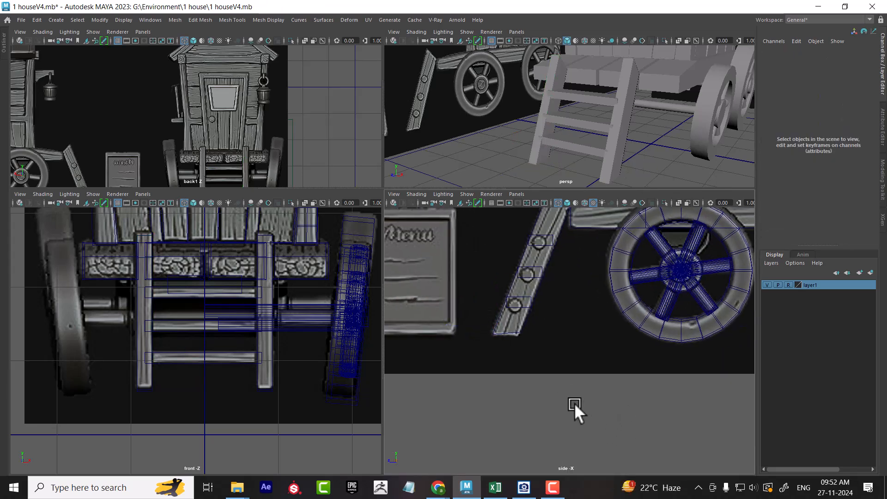
pyautogui.keyDown('shift'); pyautogui.rightClick(574, 403); pyautogui.keyUp('shift')
pyautogui.click(512, 277)
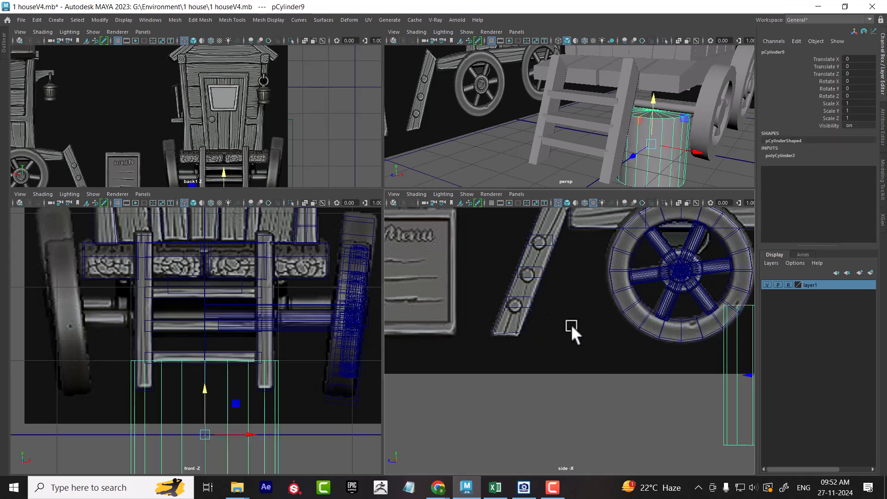
pyautogui.scroll(-3, 594, 333)
pyautogui.scroll(2, 593, 334)
pyautogui.scroll(2, 693, 380)
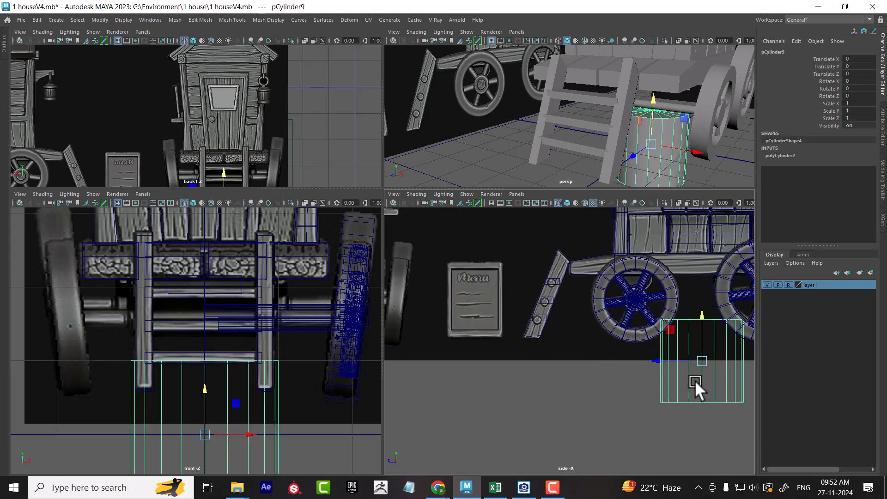
pyautogui.moveTo(680, 362); pyautogui.dragTo(539, 327)
pyautogui.scroll(4, 564, 362)
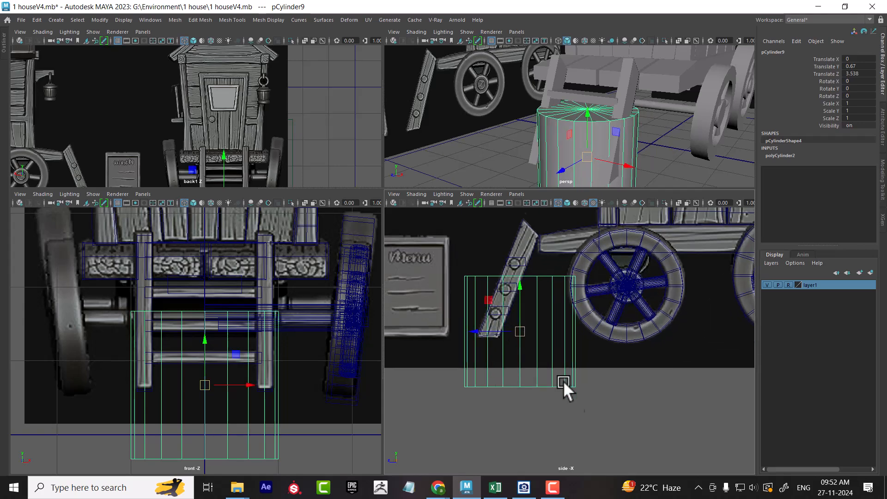
# - Check the ladder pegs in the reference picture in ACDSee, and return to Maya to set the cylinder's Rotate Z to 90
pyautogui.click(523, 487)
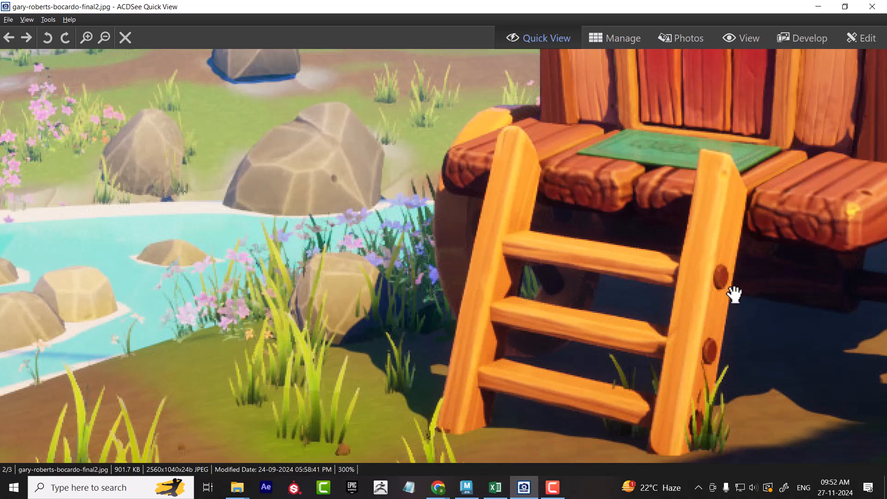
pyautogui.click(816, 4)
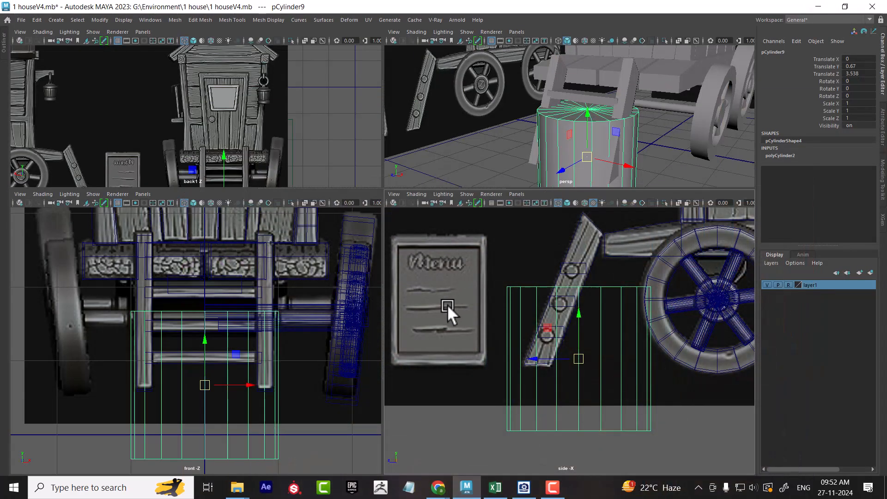
pyautogui.press('e')
pyautogui.moveTo(580, 315); pyautogui.dragTo(580, 349)
pyautogui.click(850, 94)
pyautogui.write('90')
pyautogui.press('Return')
pyautogui.scroll(2, 557, 384)
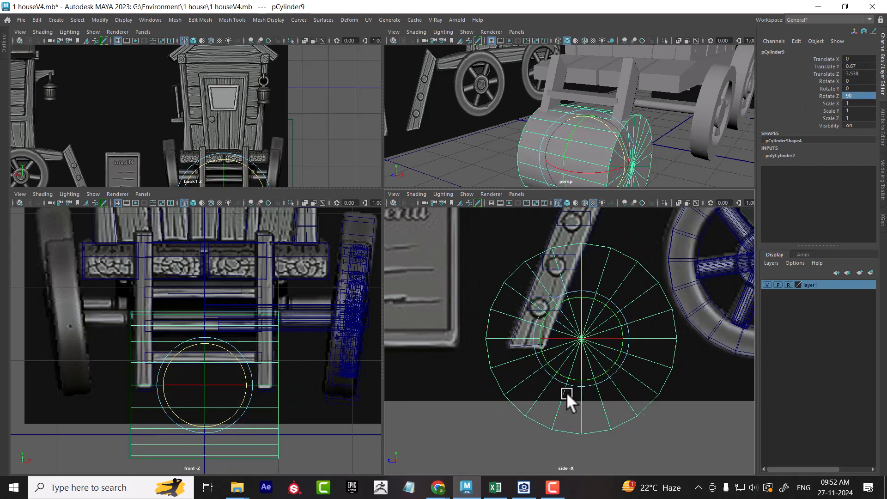
# - Reduce the cylinder's radius to 0.32 and move it onto the lowest peg at Translate Y 0.98 and Translate Z 3.979
pyautogui.click(786, 154)
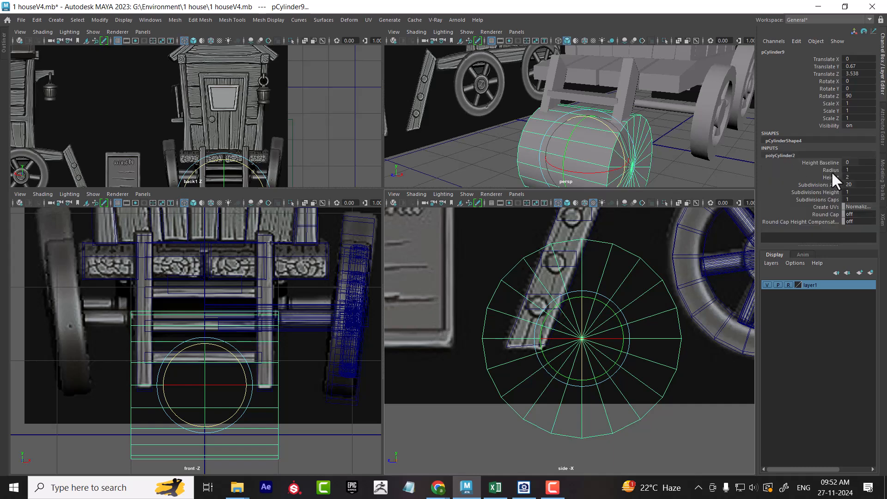
pyautogui.click(832, 170)
pyautogui.moveTo(655, 301); pyautogui.dragTo(614, 313, button='middle')
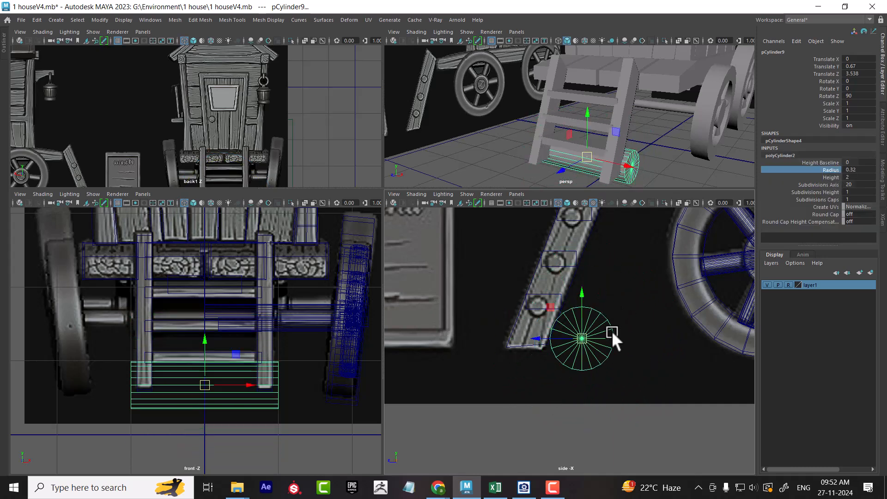
pyautogui.press('w')
pyautogui.scroll(1, 637, 380)
pyautogui.moveTo(587, 336); pyautogui.dragTo(527, 293)
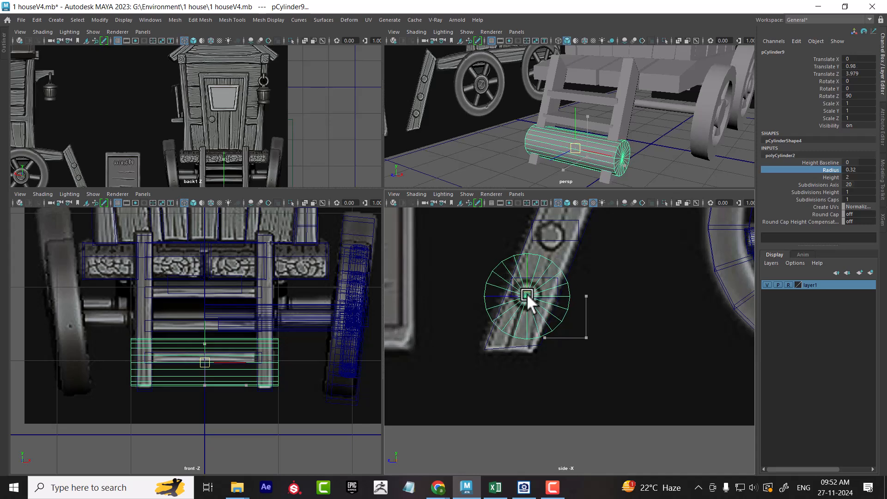
# - Shrink the peg's radius to 0.11 and raise it slightly to Translate Y 0.989 to match the side reference
pyautogui.scroll(1, 596, 333)
pyautogui.moveTo(639, 297); pyautogui.dragTo(627, 299, button='middle')
pyautogui.press('w')
pyautogui.keyDown('alt'); pyautogui.moveTo(569, 306); pyautogui.dragTo(591, 386, button='middle'); pyautogui.keyUp('alt')
pyautogui.scroll(3, 590, 386)
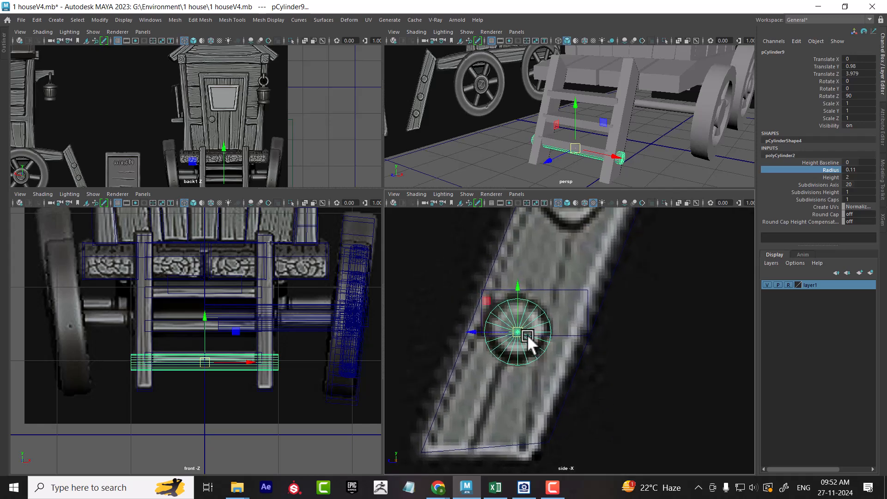
pyautogui.moveTo(520, 332); pyautogui.dragTo(520, 330)
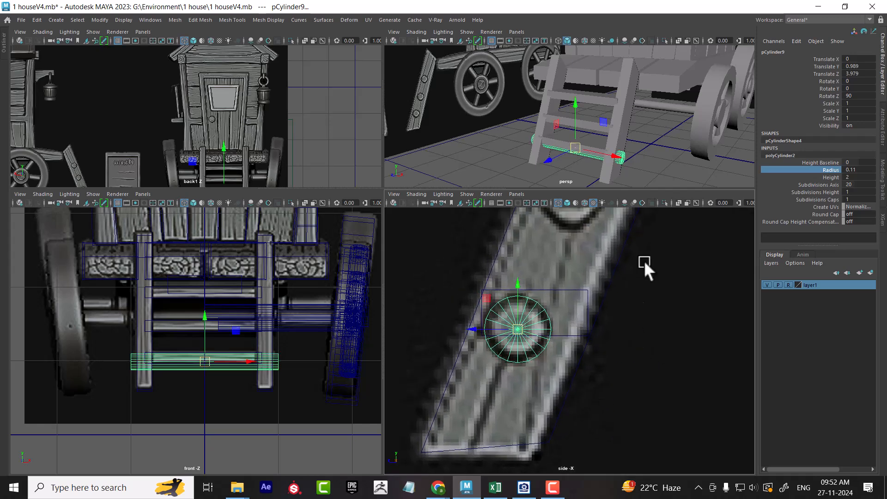
# - Shorten the peg to height 0.2 and move it into the side rail at Translate X 0.86
pyautogui.keyDown('alt'); pyautogui.moveTo(643, 142); pyautogui.dragTo(658, 147); pyautogui.keyUp('alt')
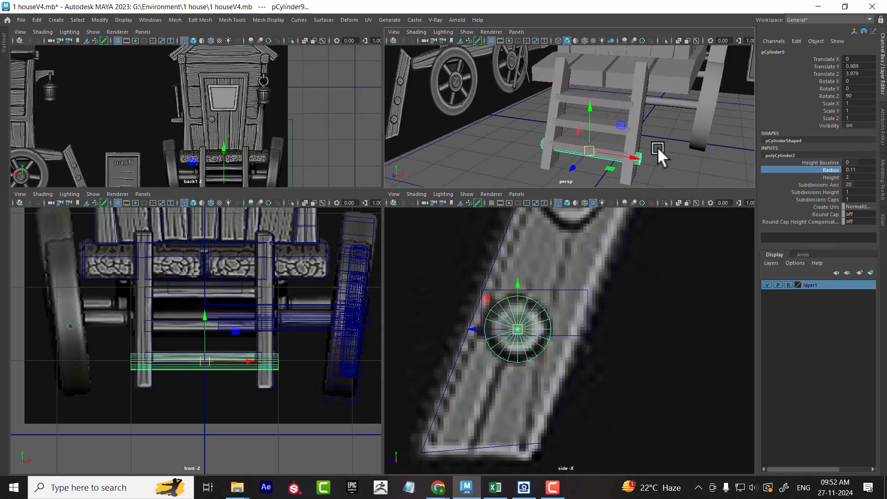
pyautogui.keyDown('alt'); pyautogui.moveTo(647, 148); pyautogui.dragTo(615, 152); pyautogui.keyUp('alt')
pyautogui.click(831, 178)
pyautogui.moveTo(699, 161); pyautogui.dragTo(630, 183, button='middle')
pyautogui.press('w')
pyautogui.scroll(3, 240, 399)
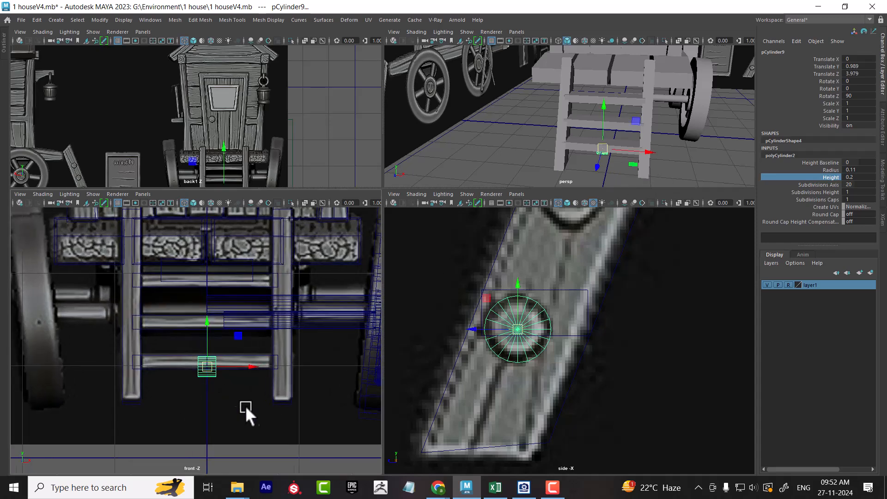
pyautogui.moveTo(246, 369); pyautogui.dragTo(329, 364)
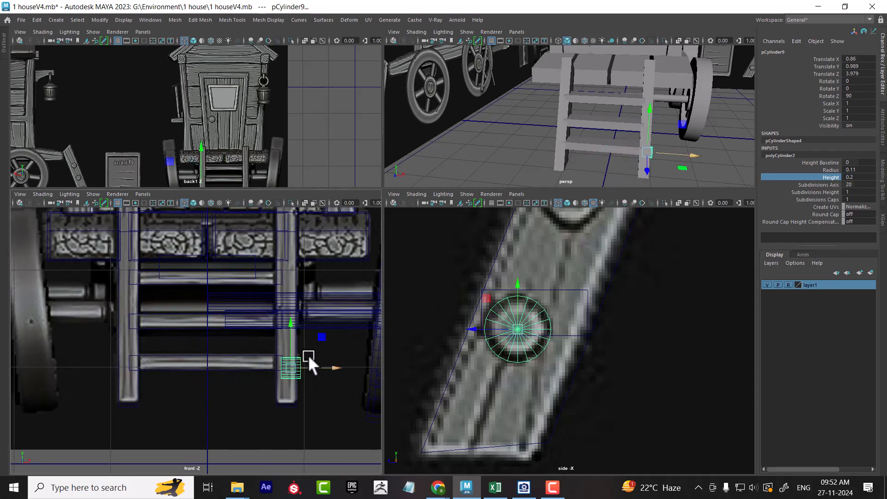
pyautogui.scroll(4, 278, 356)
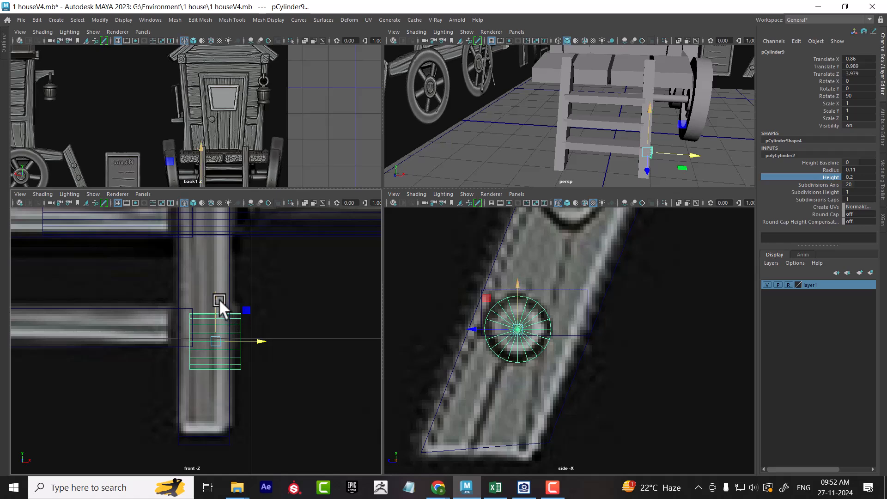
# - Nudge the peg to Translate Y 0.993 and Translate Z 3.982, and set its radius to 0.1
pyautogui.moveTo(523, 331); pyautogui.dragTo(517, 327)
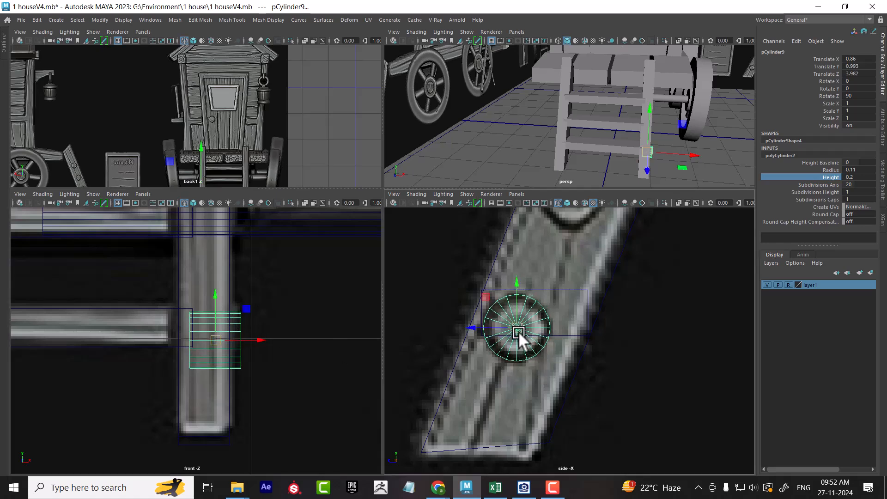
pyautogui.click(831, 170)
pyautogui.moveTo(617, 339); pyautogui.dragTo(617, 343, button='middle')
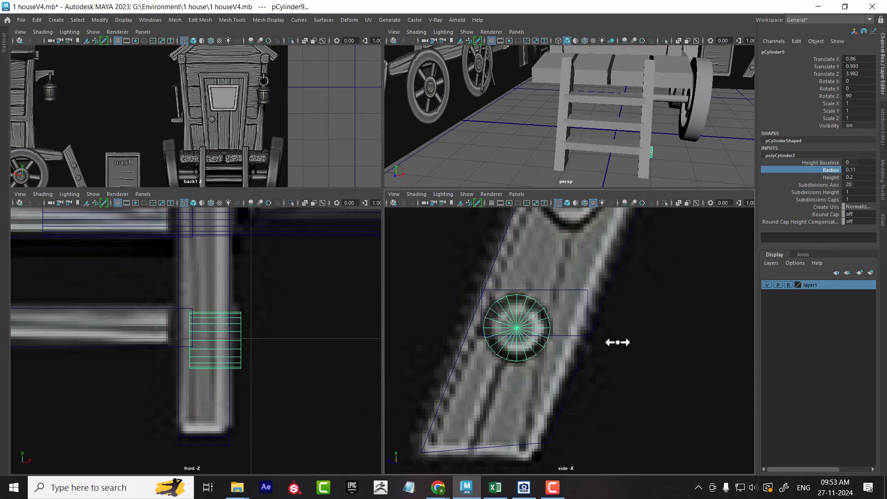
pyautogui.doubleClick(863, 170)
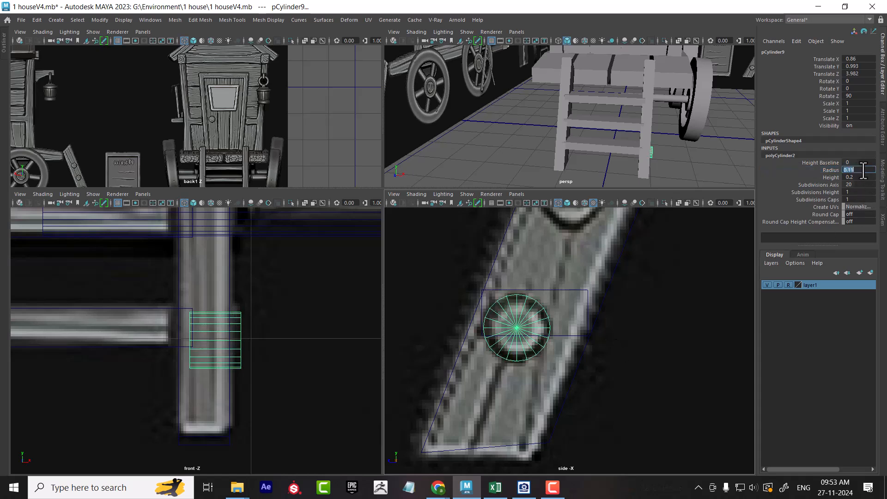
pyautogui.write('0.1')
pyautogui.press('Return')
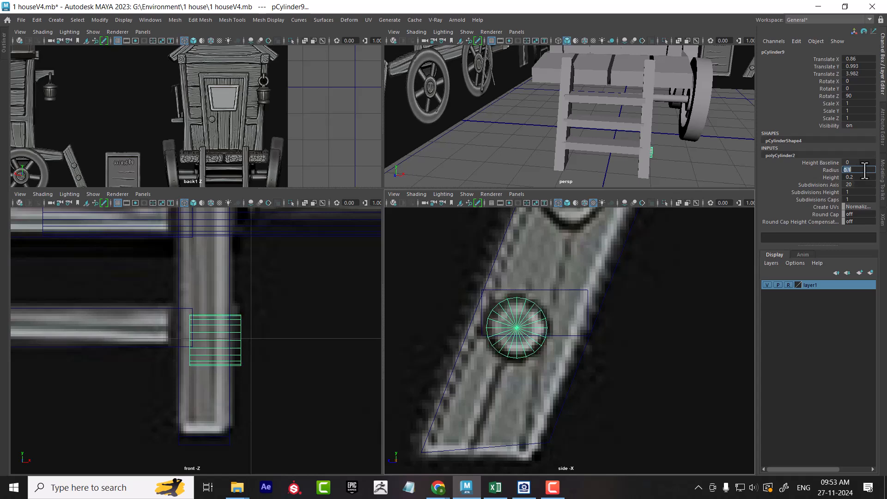
# - Duplicate the lowest peg and move the copy onto the ladder's middle circle at Translate Y 1.424 and Translate Z 3.803
pyautogui.scroll(-5, 596, 344)
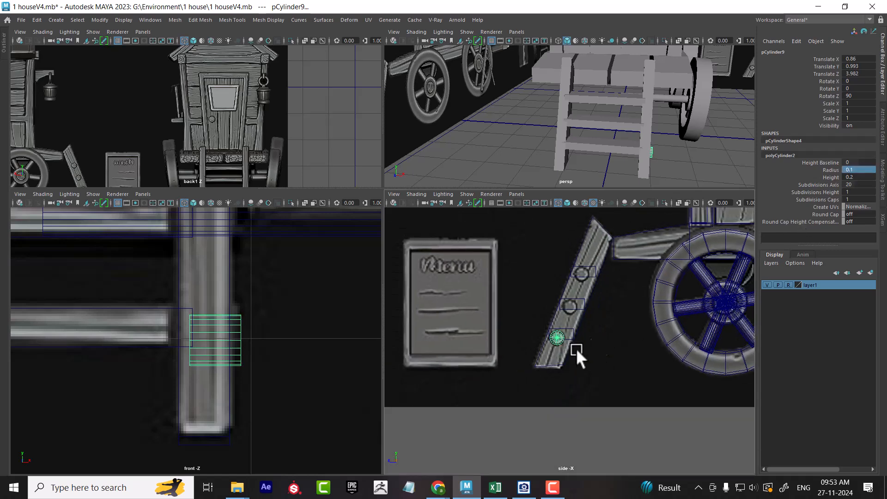
pyautogui.scroll(3, 633, 379)
pyautogui.press('w')
pyautogui.scroll(5, 607, 383)
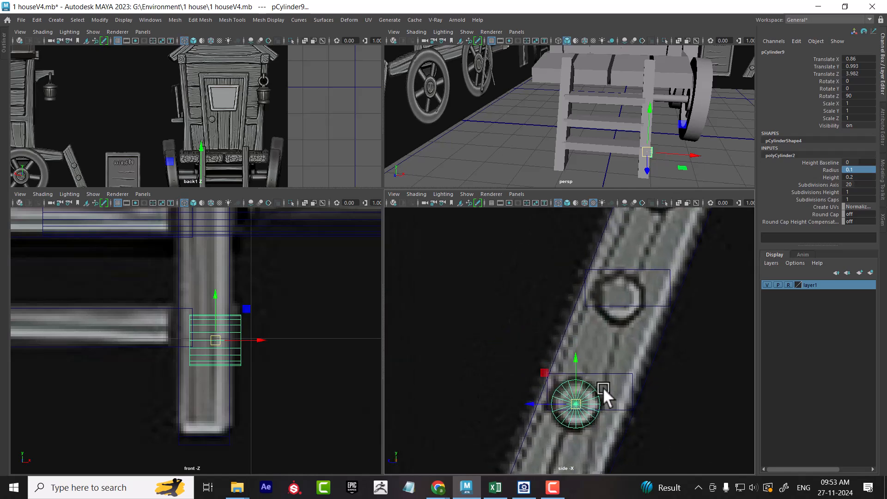
pyautogui.hotkey('ctrl', 'd')
pyautogui.moveTo(576, 406); pyautogui.dragTo(620, 301)
pyautogui.scroll(-3, 636, 348)
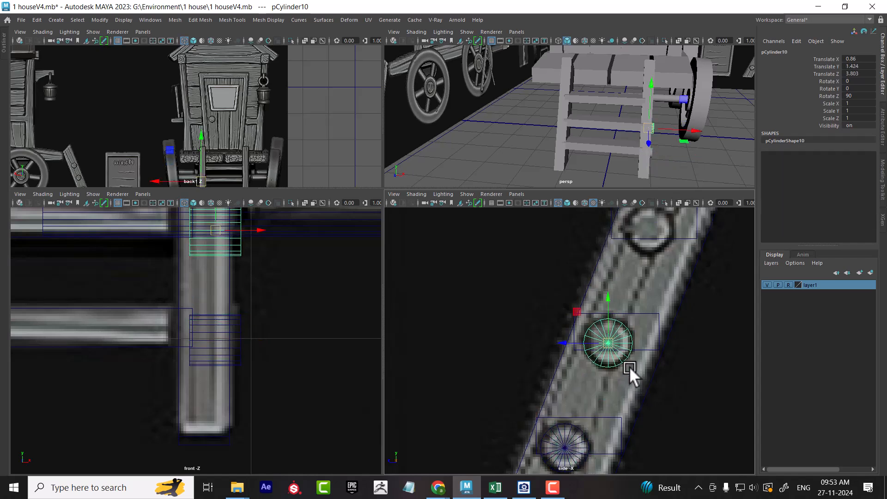
# - Duplicate the peg again with the same offset and align the new copy with the ladder's uppermost circle in the side reference
pyautogui.hotkey('shift', 'd')
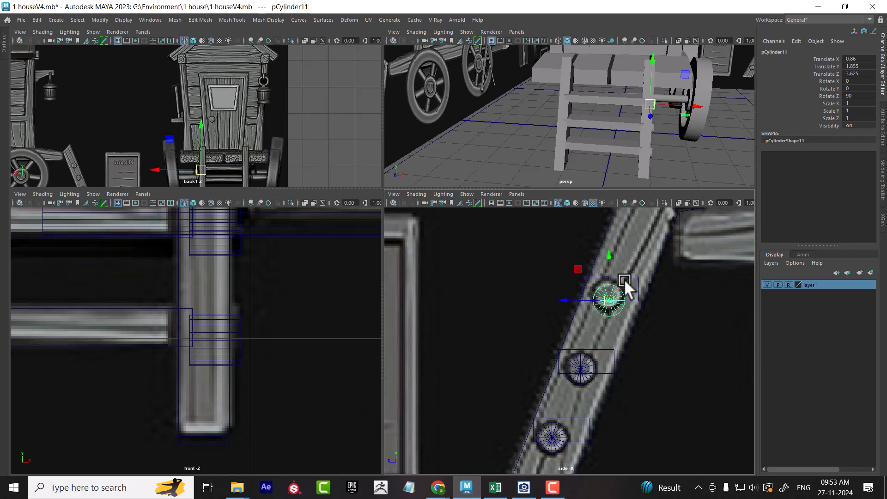
pyautogui.scroll(5, 647, 286)
pyautogui.keyDown('alt'); pyautogui.moveTo(656, 289); pyautogui.dragTo(610, 425, button='middle'); pyautogui.keyUp('alt')
pyautogui.moveTo(600, 397); pyautogui.dragTo(596, 386)
pyautogui.scroll(-5, 597, 385)
pyautogui.scroll(2, 625, 432)
pyautogui.scroll(1, 625, 432)
pyautogui.scroll(3, 674, 158)
# - Duplicate all three pegs together and move the copies across along X into the opposite side rail
pyautogui.keyDown('alt'); pyautogui.moveTo(693, 166); pyautogui.dragTo(671, 143); pyautogui.keyUp('alt')
pyautogui.click(664, 121)
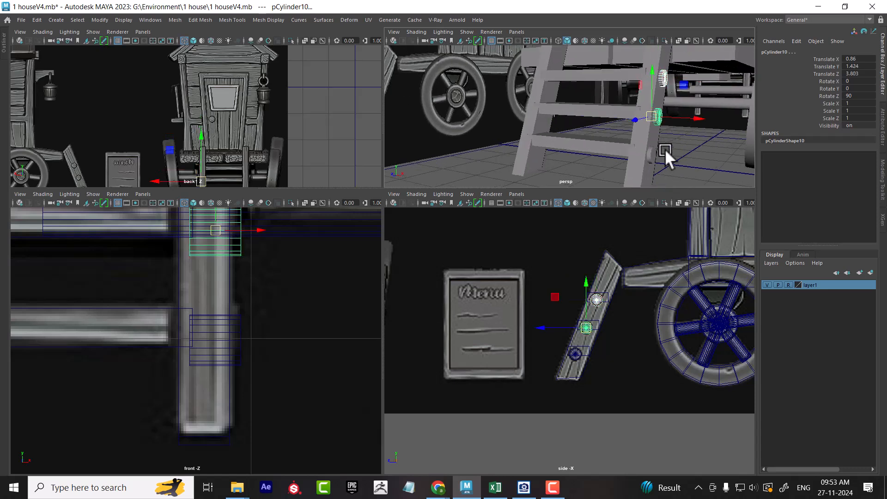
pyautogui.click(652, 153)
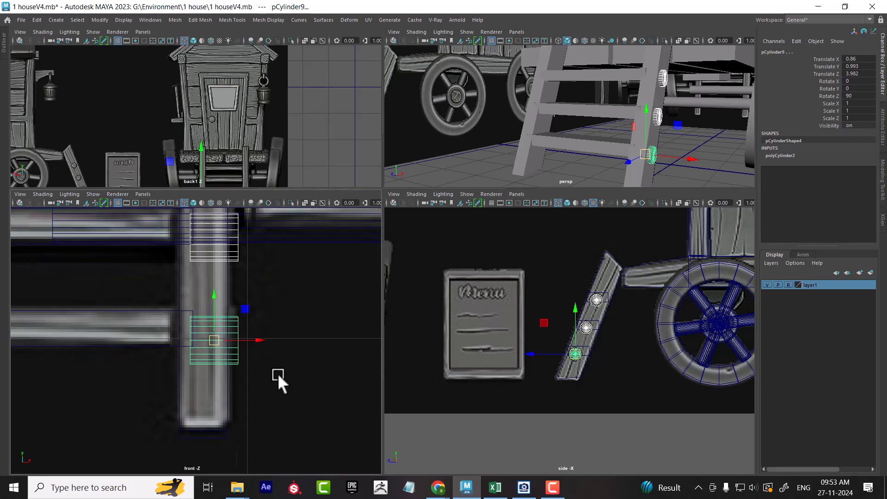
pyautogui.scroll(-5, 278, 373)
pyautogui.scroll(2, 269, 365)
pyautogui.scroll(2, 269, 365)
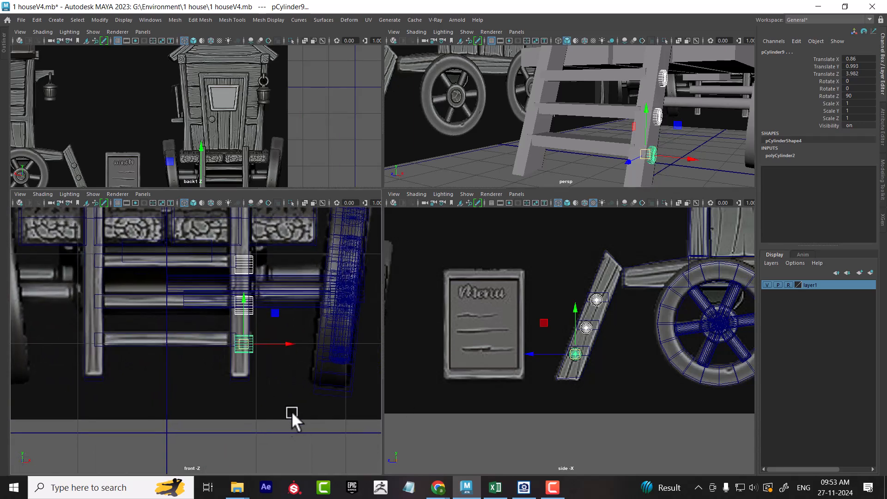
pyautogui.hotkey('ctrl', 'd')
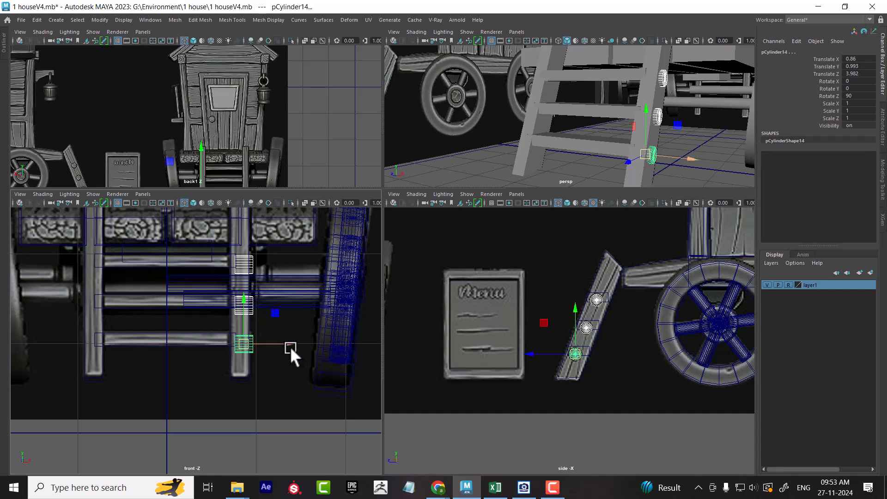
pyautogui.moveTo(285, 344); pyautogui.dragTo(131, 344, button='middle')
# - Apply a lattice with 2 x 2 x 2 divisions to the three ladder treads
pyautogui.moveTo(658, 128)
pyautogui.keyDown('alt'); pyautogui.mouseDown()
pyautogui.moveTo(661, 148)
pyautogui.moveTo(645, 156)
pyautogui.moveTo(712, 142)
pyautogui.moveTo(654, 129)
pyautogui.mouseUp(); pyautogui.keyUp('alt')
pyautogui.click(642, 80)
pyautogui.keyDown('shift'); pyautogui.click(632, 131); pyautogui.keyUp('shift')
pyautogui.keyDown('shift'); pyautogui.click(623, 164); pyautogui.keyUp('shift')
pyautogui.click(345, 20)
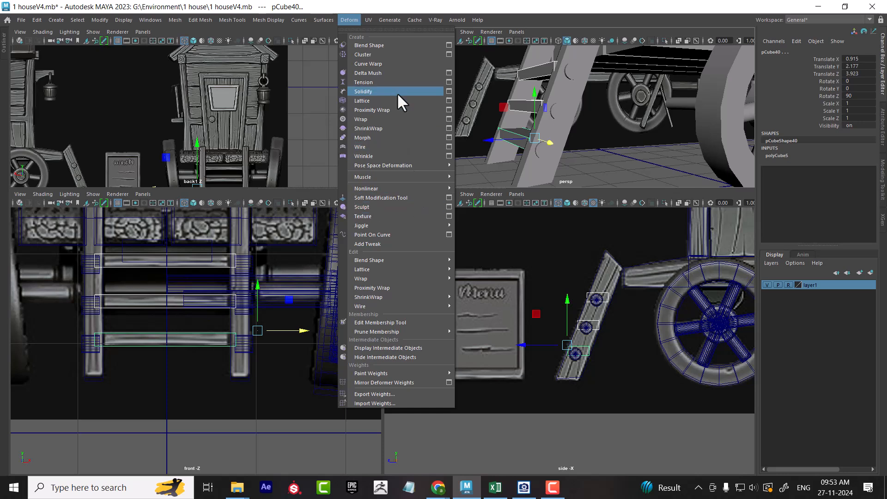
pyautogui.click(448, 100)
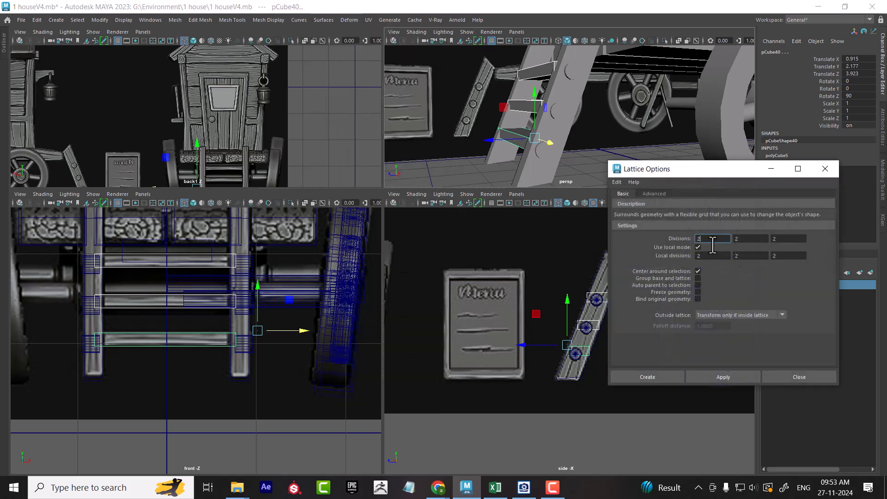
pyautogui.click(649, 375)
# - Pull the lattice's upper front points slightly inward along Z so the top tread fits the side rail's slope
pyautogui.scroll(2, 572, 362)
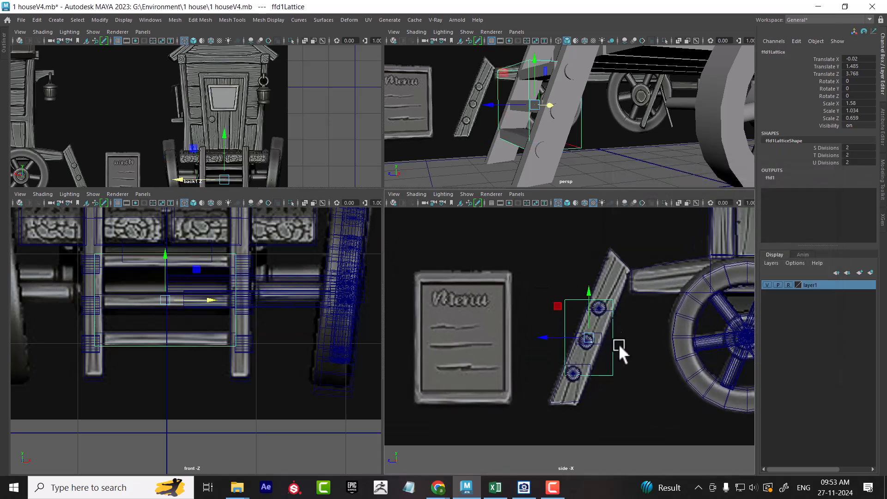
pyautogui.moveTo(560, 260); pyautogui.dragTo(546, 185, button='right')
pyautogui.scroll(4, 589, 346)
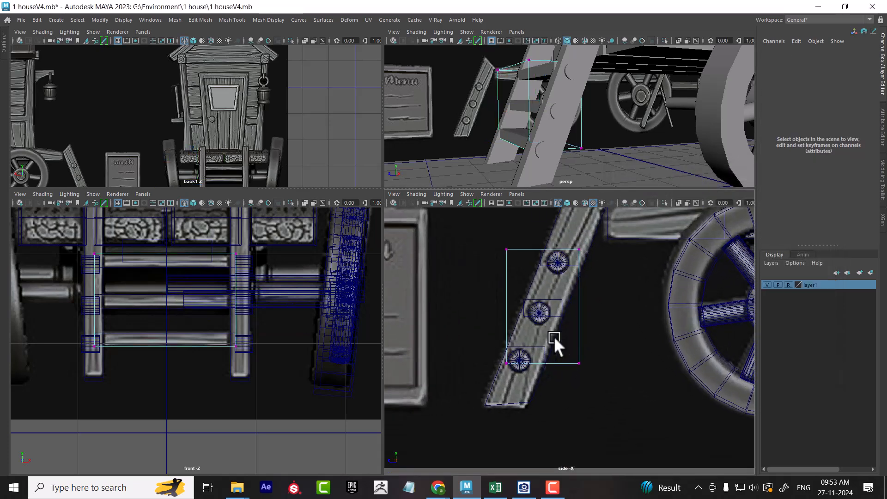
pyautogui.moveTo(478, 243); pyautogui.dragTo(531, 293)
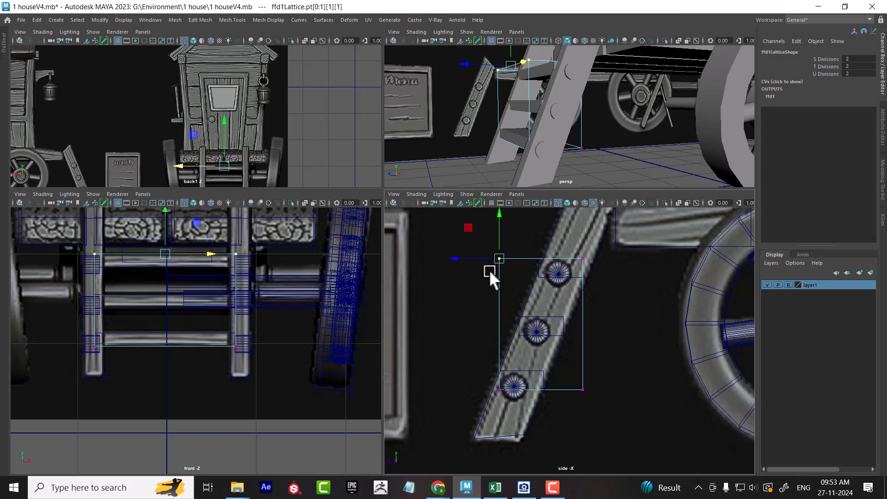
pyautogui.moveTo(456, 259); pyautogui.dragTo(460, 259)
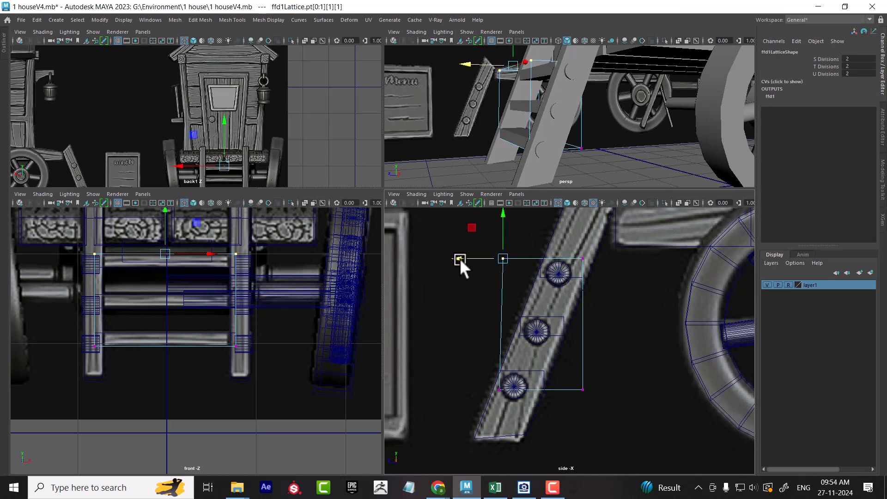
# - Return to object mode, select the ladder together with the adjoining wagon parts, and delete their construction history
pyautogui.keyDown('alt'); pyautogui.moveTo(603, 176); pyautogui.dragTo(557, 119); pyautogui.keyUp('alt')
pyautogui.moveTo(557, 120); pyautogui.dragTo(497, 119, button='right')
pyautogui.keyDown('alt'); pyautogui.moveTo(497, 118); pyautogui.dragTo(513, 104); pyautogui.keyUp('alt')
pyautogui.moveTo(520, 81); pyautogui.dragTo(583, 162)
pyautogui.click(33, 20)
pyautogui.moveTo(104, 134)
pyautogui.click(189, 133)
# - Examine the gable shape and roof planks in the front and side reference images
pyautogui.scroll(-3, 320, 379)
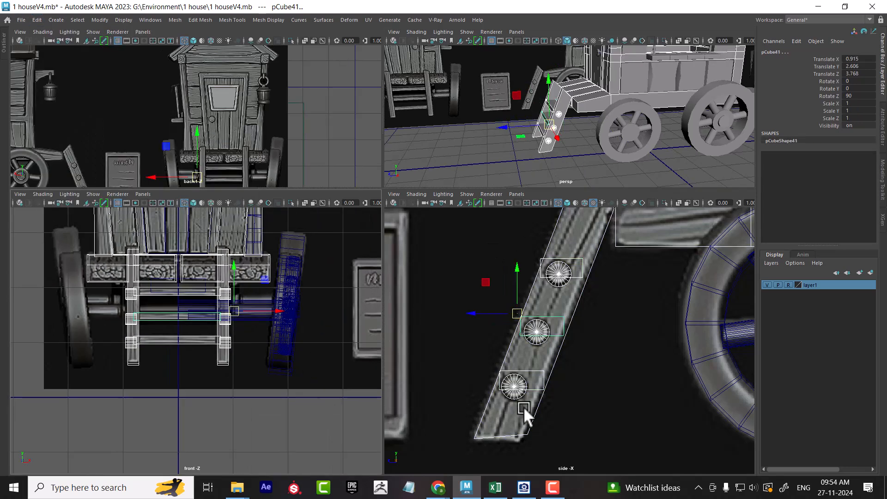
pyautogui.scroll(-6, 601, 369)
pyautogui.scroll(1, 585, 412)
pyautogui.keyDown('alt'); pyautogui.moveTo(596, 355); pyautogui.dragTo(587, 394, button='middle'); pyautogui.keyUp('alt')
pyautogui.keyDown('alt'); pyautogui.moveTo(618, 343); pyautogui.dragTo(551, 320, button='middle'); pyautogui.keyUp('alt')
pyautogui.scroll(-2, 552, 321)
pyautogui.keyDown('alt'); pyautogui.moveTo(633, 397); pyautogui.dragTo(605, 366, button='middle'); pyautogui.keyUp('alt')
pyautogui.scroll(1, 606, 366)
pyautogui.keyDown('alt'); pyautogui.moveTo(196, 302); pyautogui.dragTo(209, 418, button='middle'); pyautogui.keyUp('alt')
pyautogui.scroll(-3, 222, 360)
pyautogui.scroll(1, 226, 328)
pyautogui.keyDown('alt'); pyautogui.moveTo(217, 325); pyautogui.dragTo(223, 362, button='middle'); pyautogui.keyUp('alt')
pyautogui.keyDown('alt'); pyautogui.moveTo(221, 295); pyautogui.dragTo(224, 339, button='middle'); pyautogui.keyUp('alt')
pyautogui.scroll(-2, 227, 322)
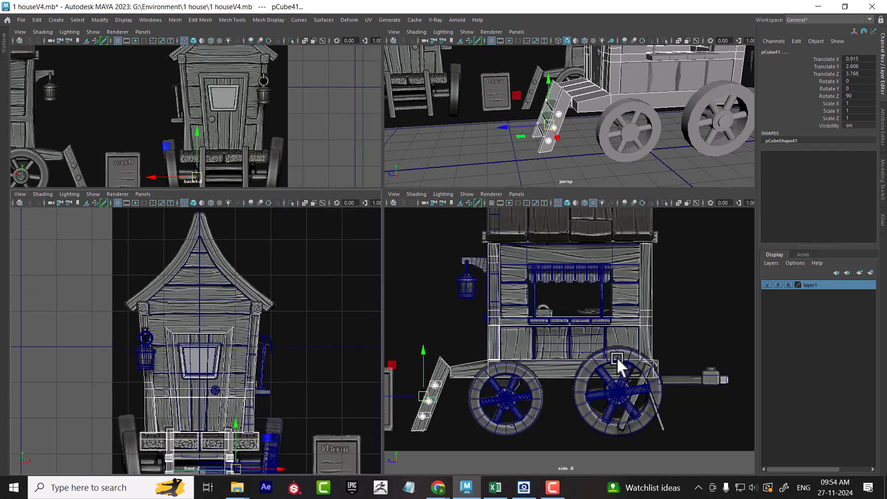
pyautogui.keyDown('alt'); pyautogui.moveTo(548, 288); pyautogui.dragTo(563, 386, button='middle'); pyautogui.keyUp('alt')
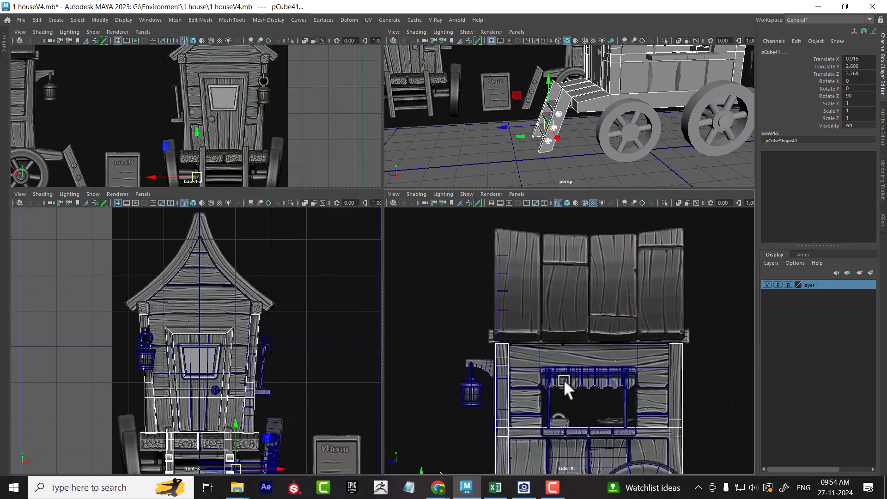
pyautogui.scroll(2, 562, 379)
pyautogui.keyDown('alt'); pyautogui.moveTo(537, 300); pyautogui.dragTo(535, 330, button='middle'); pyautogui.keyUp('alt')
pyautogui.scroll(1, 513, 296)
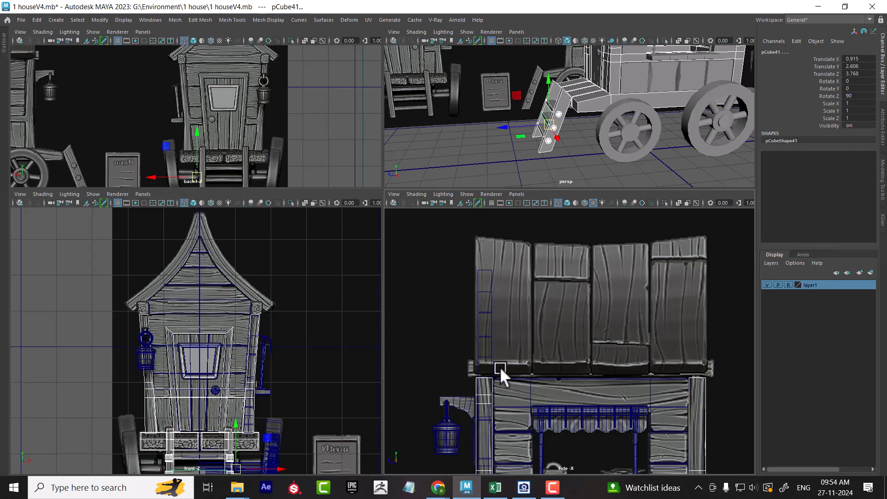
pyautogui.keyDown('alt'); pyautogui.moveTo(203, 245); pyautogui.dragTo(213, 273, button='middle'); pyautogui.keyUp('alt')
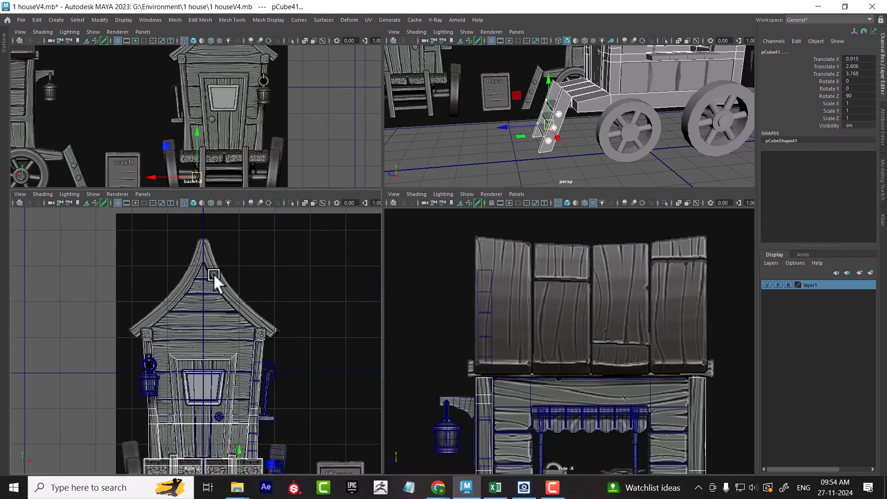
pyautogui.keyDown('alt'); pyautogui.moveTo(223, 281); pyautogui.dragTo(268, 316, button='right'); pyautogui.keyUp('alt')
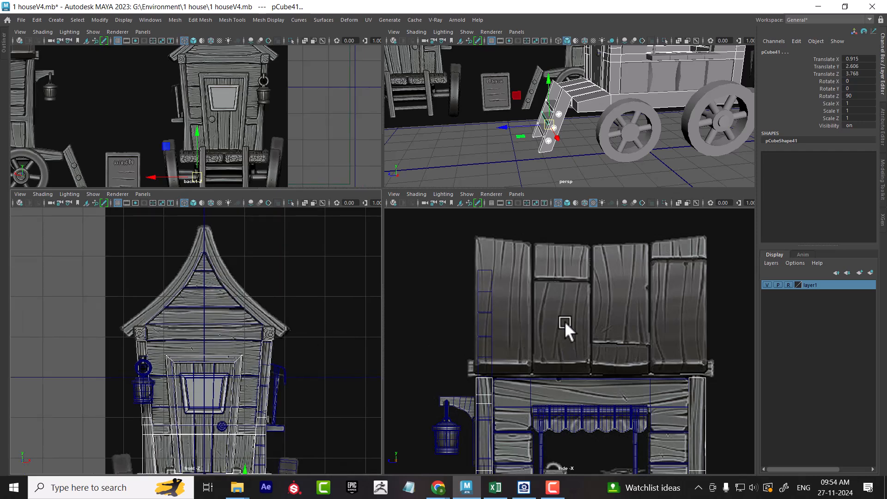
pyautogui.keyDown('alt'); pyautogui.moveTo(187, 308); pyautogui.dragTo(262, 342, button='right'); pyautogui.keyUp('alt')
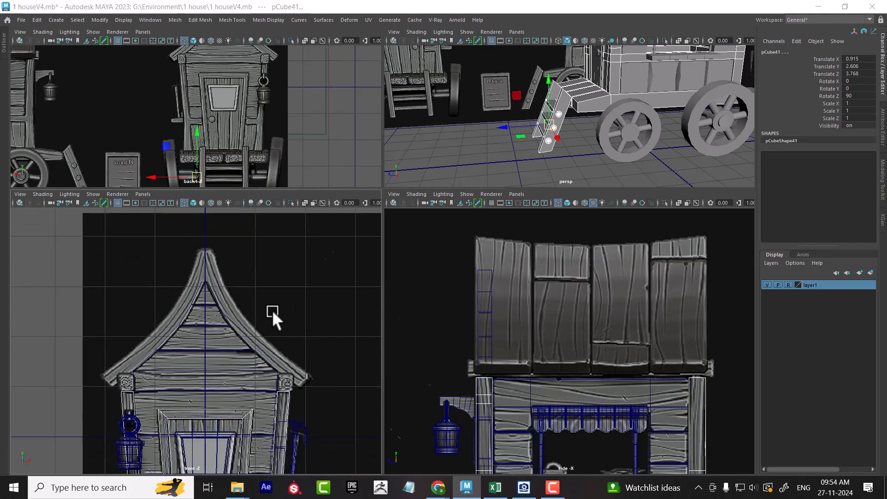
# - Maximize the front view, put all modeled house parts on a new display layer, and hide that layer
pyautogui.press('space')
pyautogui.keyDown('alt'); pyautogui.moveTo(390, 300); pyautogui.dragTo(353, 192, button='right'); pyautogui.keyUp('alt')
pyautogui.moveTo(278, 179); pyautogui.dragTo(481, 471)
pyautogui.keyDown('alt'); pyautogui.moveTo(481, 401); pyautogui.dragTo(544, 334, button='right'); pyautogui.keyUp('alt')
pyautogui.click(860, 274)
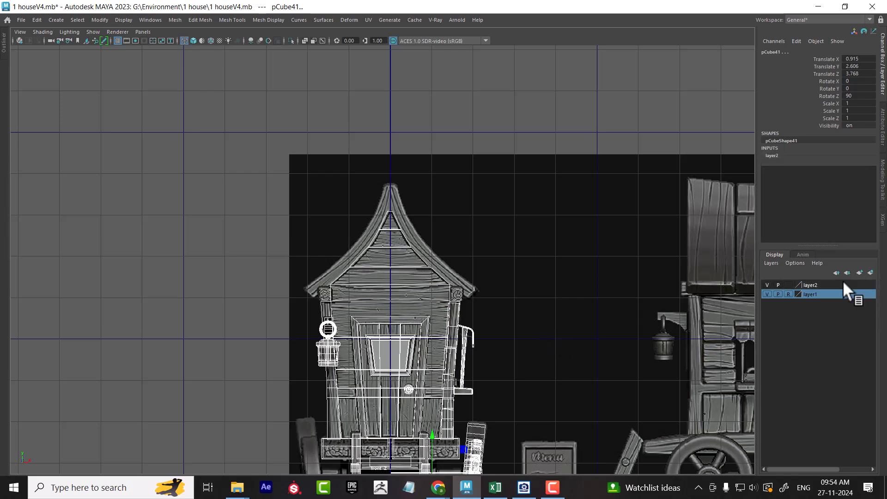
pyautogui.click(768, 285)
# - Start a polygon with the Create Polygon tool at the curved roof board's eave end and trace up the lower part of its underside
pyautogui.scroll(8, 370, 357)
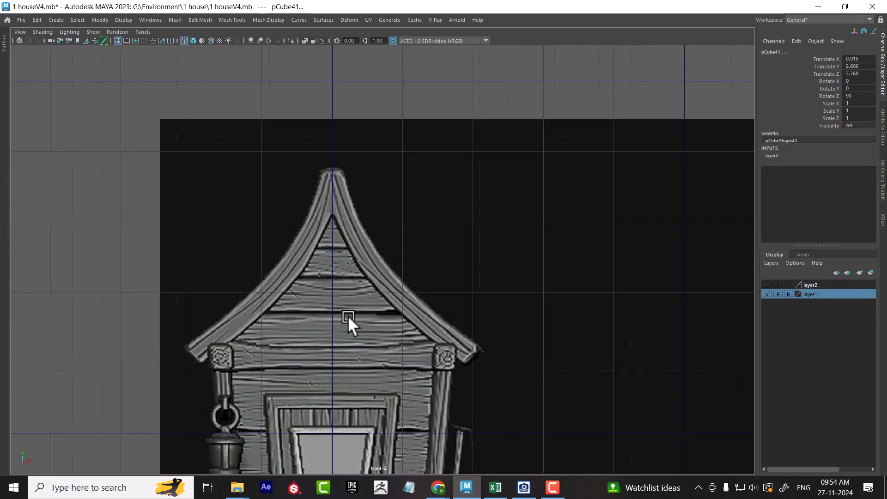
pyautogui.click(408, 80)
pyautogui.keyDown('shift'); pyautogui.rightClick(381, 73); pyautogui.keyUp('shift')
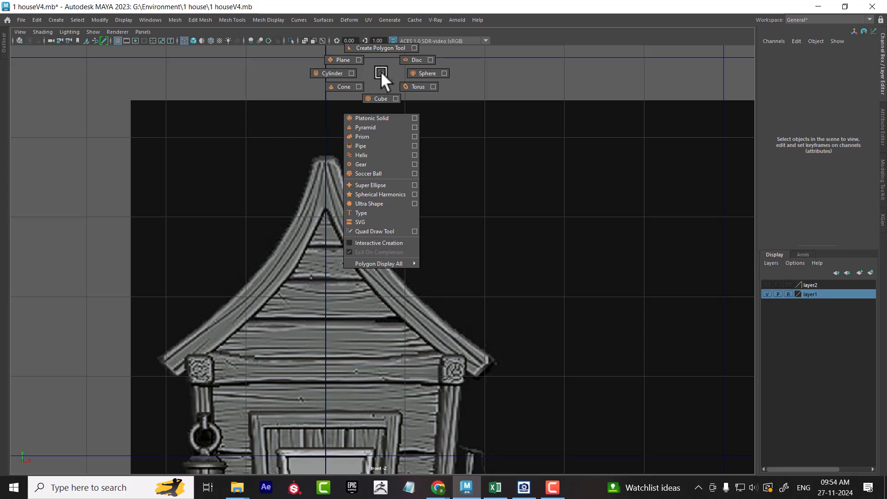
pyautogui.click(378, 48)
pyautogui.scroll(2, 379, 257)
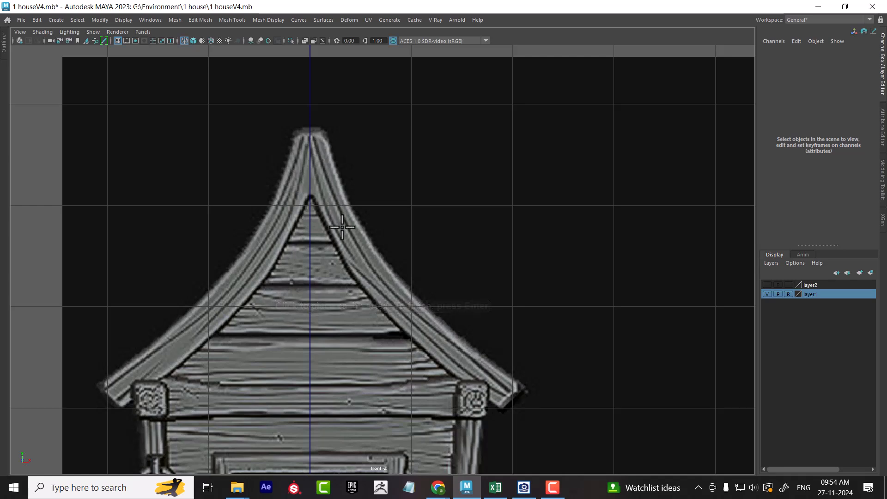
pyautogui.keyDown('alt'); pyautogui.moveTo(489, 388); pyautogui.dragTo(445, 290, button='middle'); pyautogui.keyUp('alt')
pyautogui.moveTo(445, 290)
pyautogui.keyDown('alt'); pyautogui.mouseDown(button='right')
pyautogui.moveTo(455, 364)
pyautogui.moveTo(506, 310)
pyautogui.mouseUp(button='right'); pyautogui.keyUp('alt')
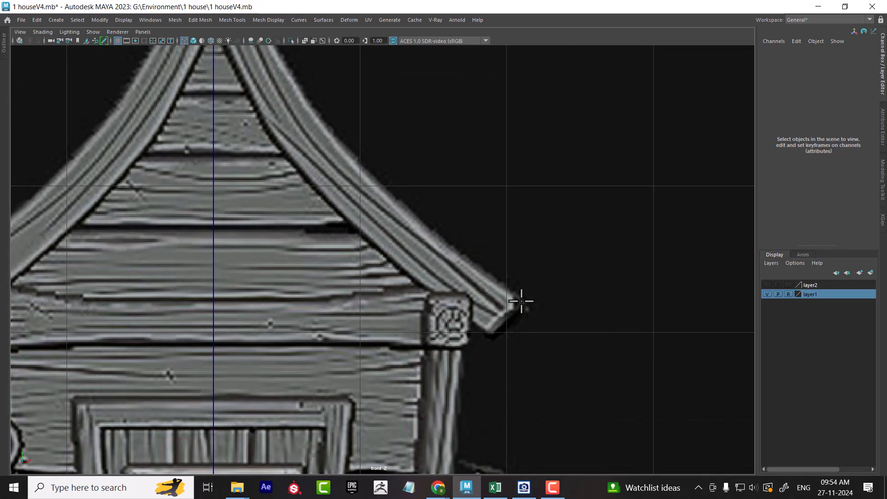
pyautogui.click(488, 329)
pyautogui.click(486, 334)
pyautogui.click(443, 299)
pyautogui.click(401, 269)
pyautogui.click(355, 226)
# - Continue the polygon points along the roof board's inner curve up to the apex of the gable on the center line
pyautogui.keyDown('alt'); pyautogui.moveTo(340, 217); pyautogui.dragTo(381, 335, button='middle'); pyautogui.keyUp('alt')
pyautogui.click(365, 314)
pyautogui.moveTo(363, 310); pyautogui.dragTo(354, 300)
pyautogui.click(321, 262)
pyautogui.keyDown('alt'); pyautogui.moveTo(287, 188); pyautogui.dragTo(345, 293, button='right'); pyautogui.keyUp('alt')
pyautogui.click(278, 210)
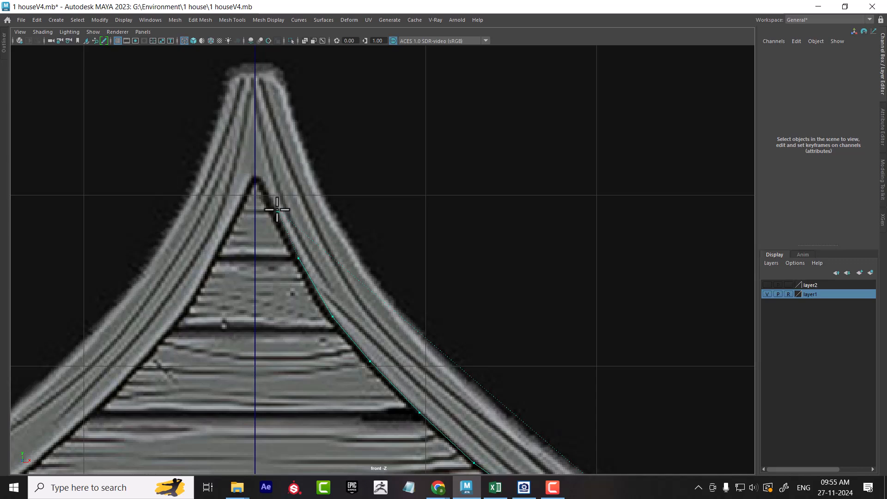
pyautogui.click(257, 176)
# - Switch to ACDSee Quick View and examine the roof peak in the color reference image, then return to Maya
pyautogui.click(522, 493)
pyautogui.moveTo(721, 176); pyautogui.dragTo(711, 444)
pyautogui.moveTo(709, 222); pyautogui.dragTo(690, 415)
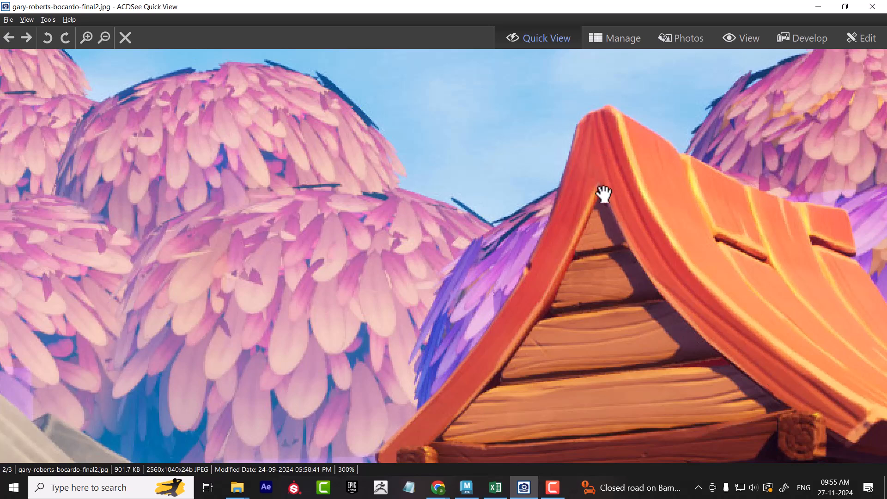
pyautogui.click(818, 7)
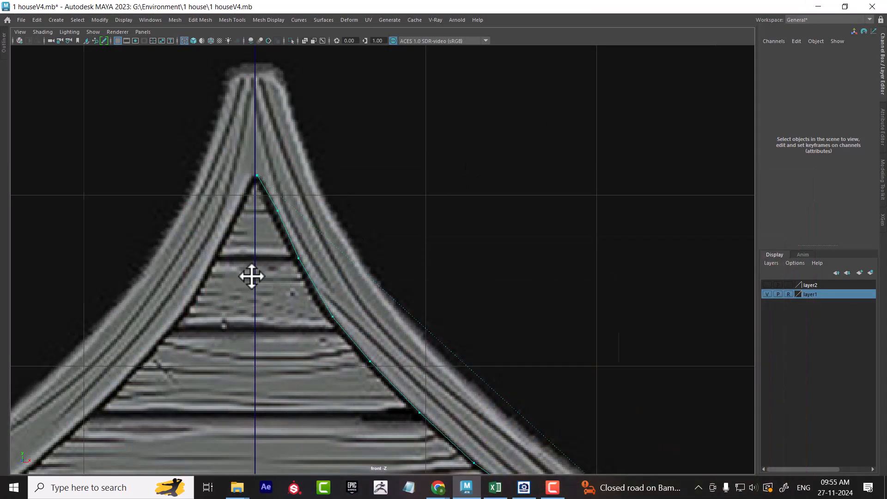
# - Trace the polygon over the ridge top and down the roof board's outer curve to the eave, and complete the face
pyautogui.keyDown('alt'); pyautogui.moveTo(243, 276); pyautogui.dragTo(380, 249, button='middle'); pyautogui.keyUp('alt')
pyautogui.keyDown('alt'); pyautogui.moveTo(395, 187); pyautogui.dragTo(442, 257, button='middle'); pyautogui.keyUp('alt')
pyautogui.scroll(1, 440, 186)
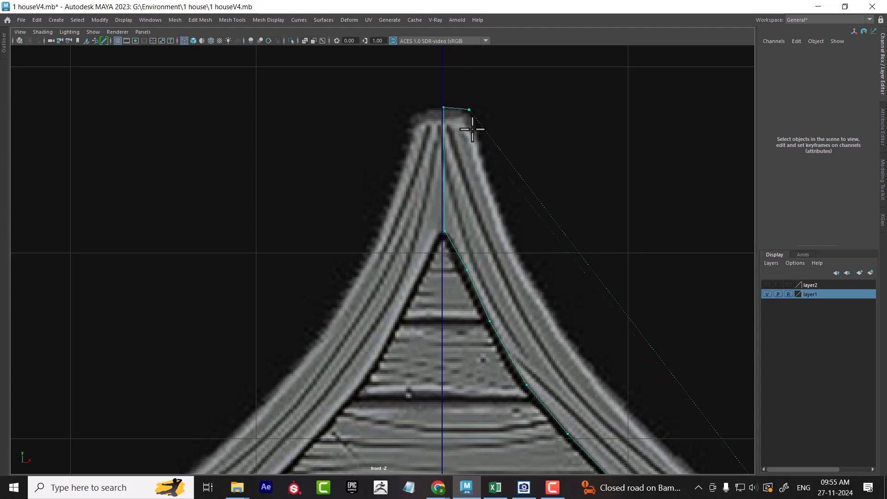
pyautogui.click(489, 199)
pyautogui.click(530, 284)
pyautogui.keyDown('alt'); pyautogui.moveTo(530, 284); pyautogui.dragTo(452, 217, button='middle'); pyautogui.keyUp('alt')
pyautogui.click(488, 266)
pyautogui.keyDown('alt'); pyautogui.moveTo(487, 265); pyautogui.dragTo(426, 234, button='middle'); pyautogui.keyUp('alt')
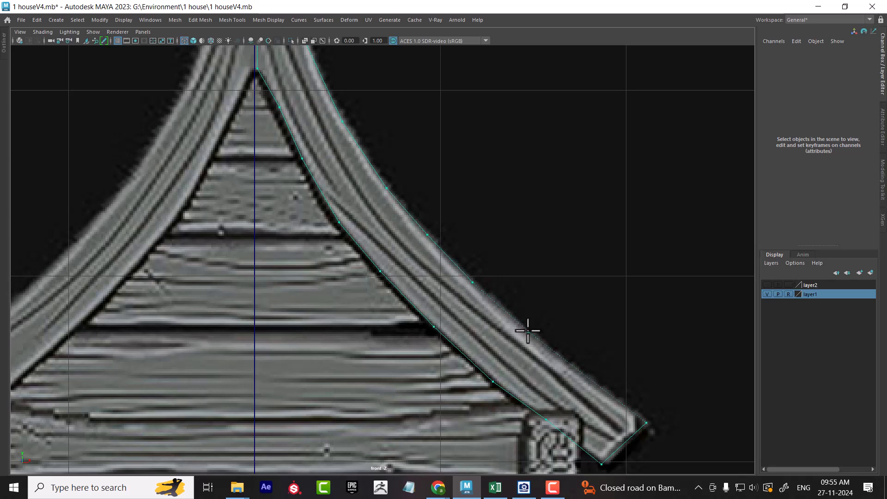
pyautogui.scroll(-6, 645, 382)
pyautogui.scroll(3, 525, 340)
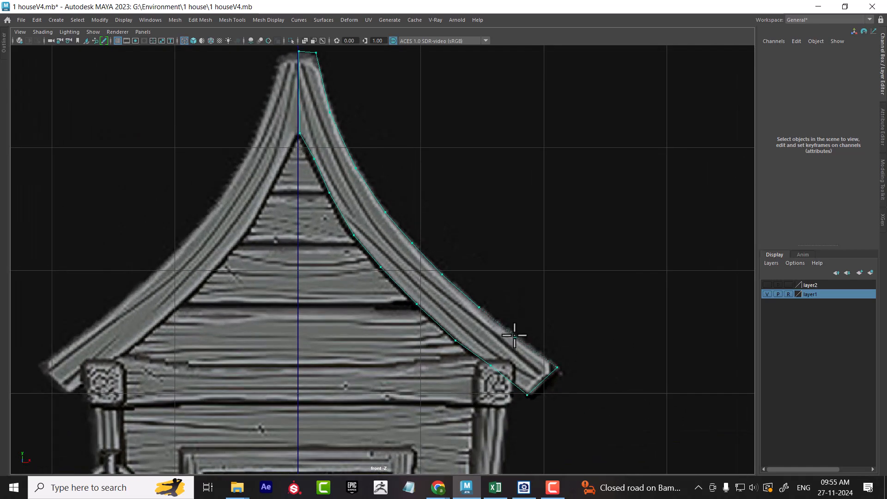
pyautogui.click(497, 334)
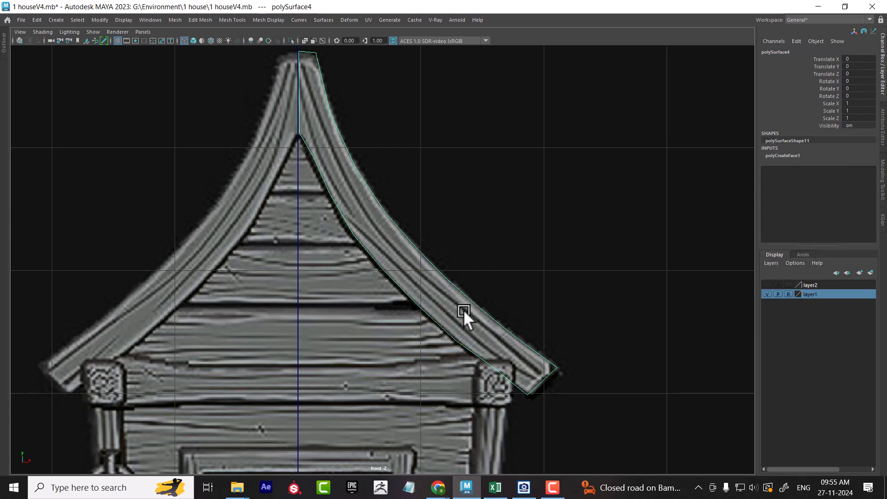
# - Hide everything except the roof board face and cut a first edge across it near the eave end with Multi-Cut
pyautogui.scroll(2, 503, 324)
pyautogui.hotkey('alt', 'h')
pyautogui.click(515, 229)
pyautogui.click(445, 272)
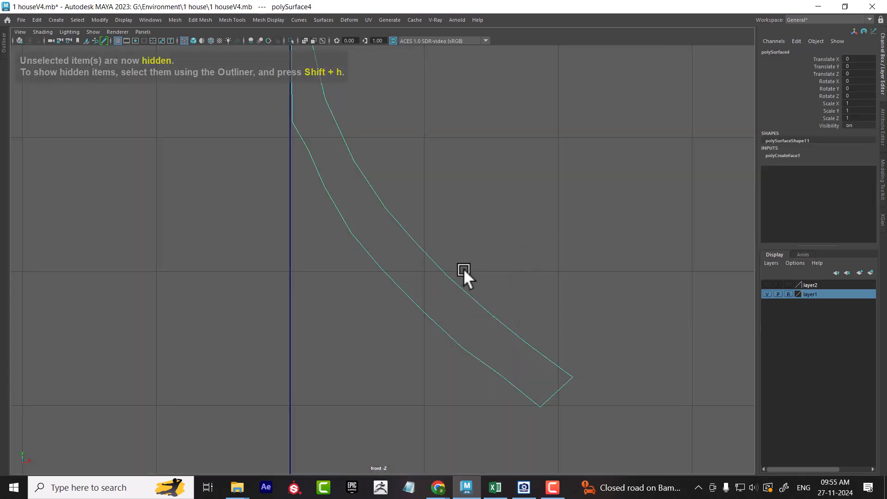
pyautogui.keyDown('shift'); pyautogui.moveTo(549, 189); pyautogui.dragTo(478, 189, button='right'); pyautogui.keyUp('shift')
pyautogui.keyDown('alt'); pyautogui.moveTo(437, 247); pyautogui.dragTo(372, 131, button='middle'); pyautogui.keyUp('alt')
pyautogui.scroll(1, 412, 193)
pyautogui.keyDown('alt'); pyautogui.moveTo(439, 212); pyautogui.dragTo(376, 178, button='middle'); pyautogui.keyUp('alt')
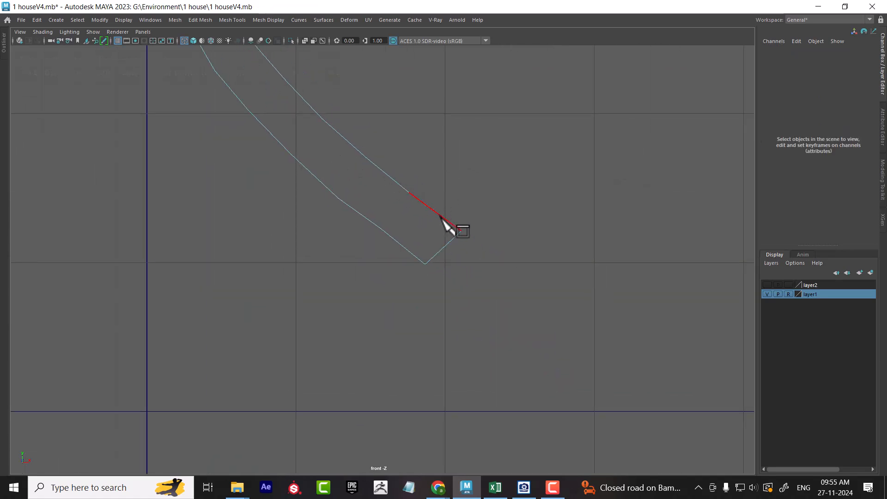
pyautogui.click(410, 193)
pyautogui.click(381, 229)
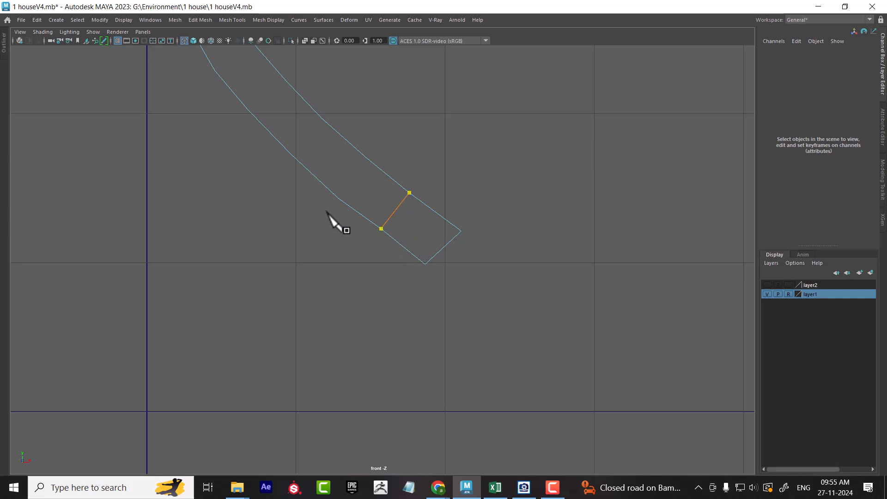
pyautogui.rightClick(327, 210)
# - Cut four more cross edges between opposite points of the roof board's outer and inner curves, working up from the eave
pyautogui.moveTo(376, 165); pyautogui.dragTo(301, 117)
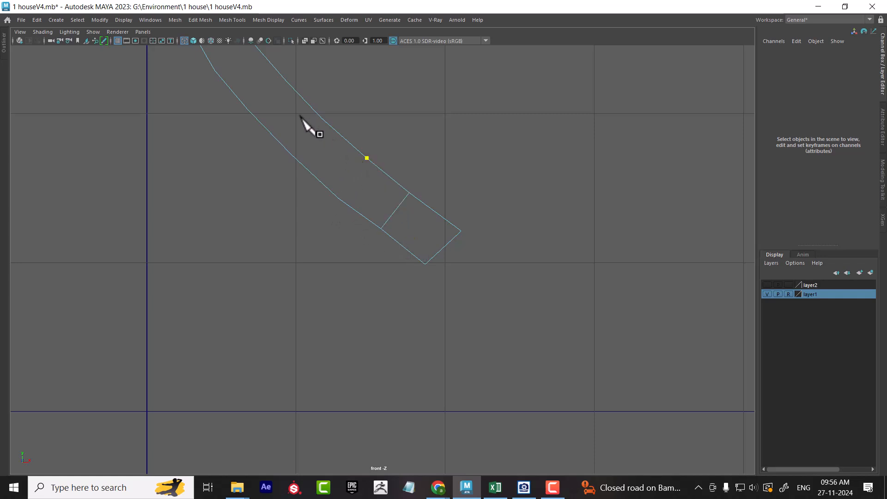
pyautogui.click(338, 198)
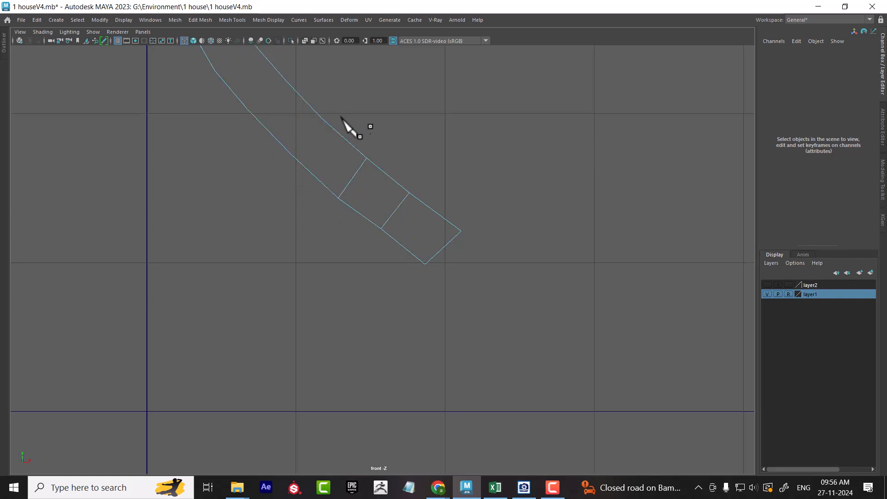
pyautogui.click(322, 118)
pyautogui.click(292, 153)
pyautogui.rightClick(234, 133)
pyautogui.keyDown('alt'); pyautogui.moveTo(297, 153); pyautogui.dragTo(323, 224, button='middle'); pyautogui.keyUp('alt')
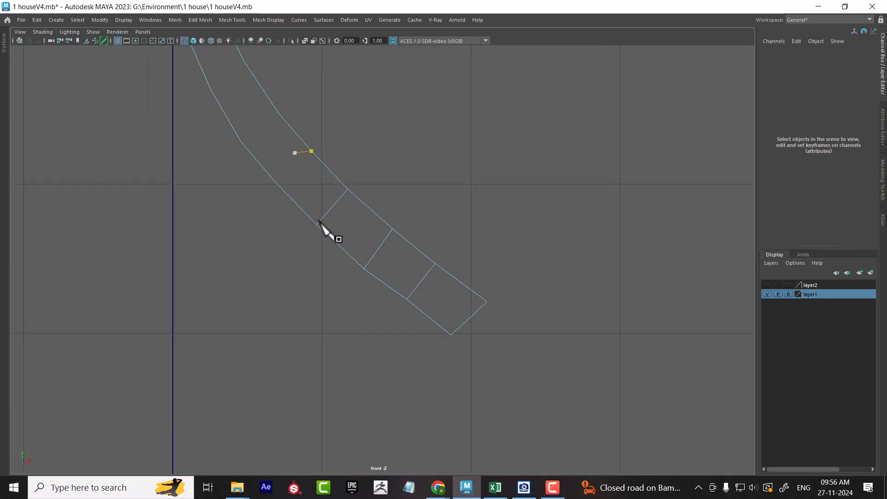
pyautogui.click(312, 152)
pyautogui.click(274, 180)
pyautogui.rightClick(251, 166)
pyautogui.click(278, 113)
pyautogui.click(241, 140)
pyautogui.rightClick(238, 125)
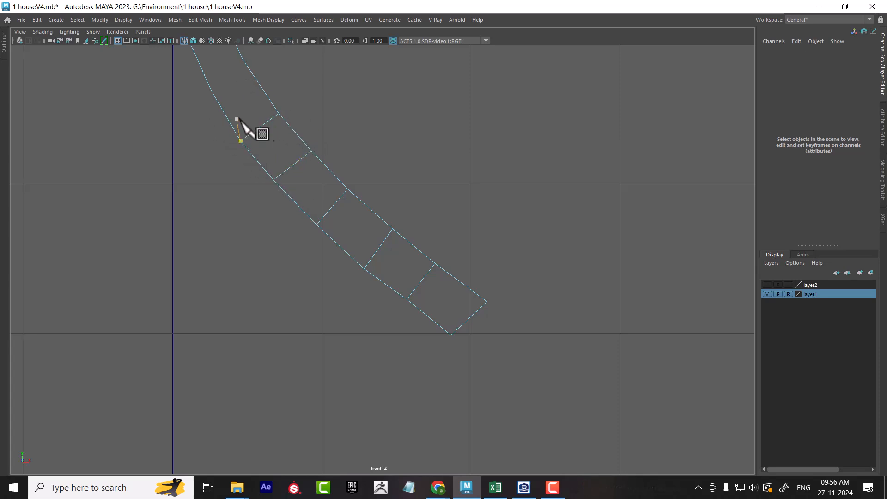
# - Cut the last three edges between the board's two curves, ending with one from the ridge's outer corner to the inner curve
pyautogui.keyDown('alt'); pyautogui.moveTo(252, 156); pyautogui.dragTo(305, 237, button='middle'); pyautogui.keyUp('alt')
pyautogui.click(297, 141)
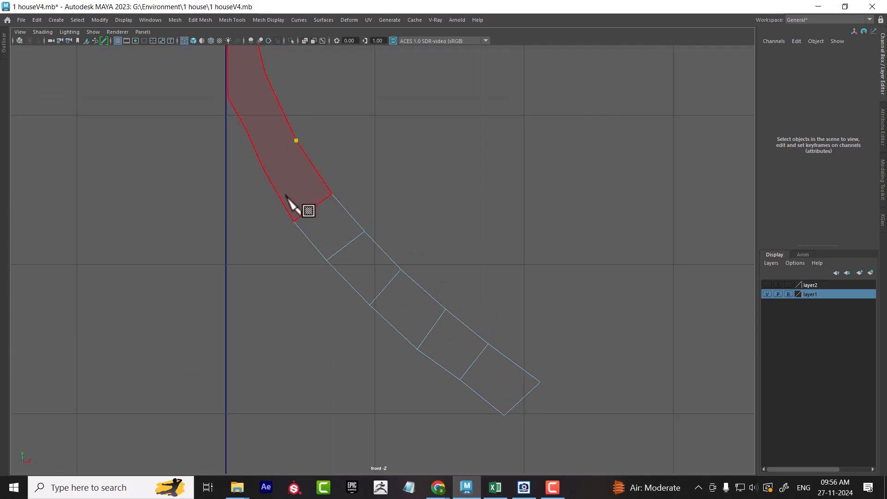
pyautogui.click(264, 170)
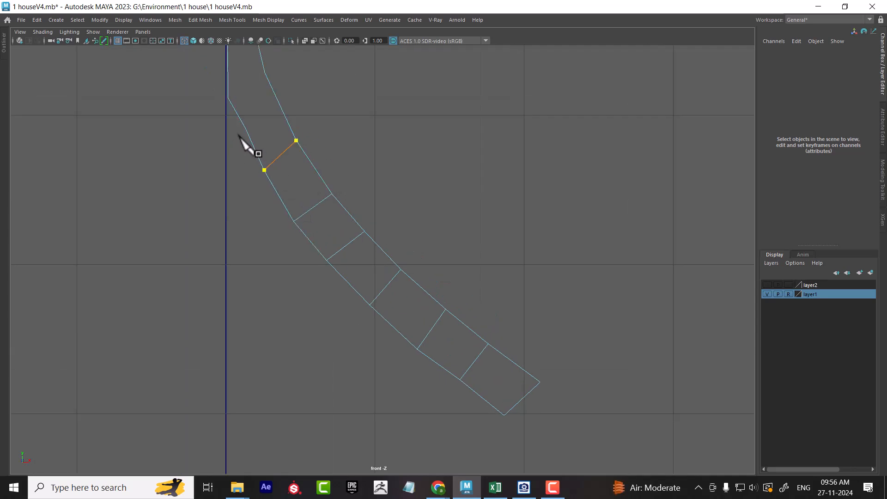
pyautogui.rightClick(233, 133)
pyautogui.keyDown('alt'); pyautogui.moveTo(297, 148); pyautogui.dragTo(317, 234, button='middle'); pyautogui.keyUp('alt')
pyautogui.click(280, 138)
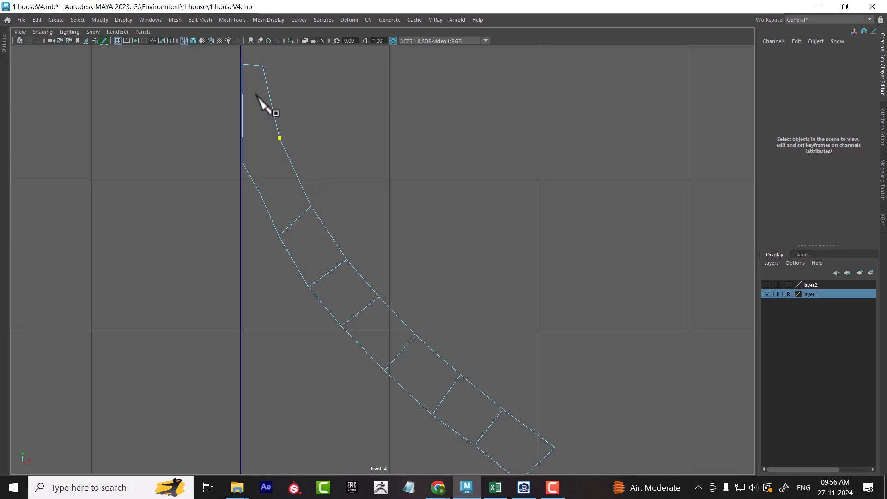
pyautogui.rightClick(242, 178)
pyautogui.click(241, 65)
pyautogui.rightClick(248, 77)
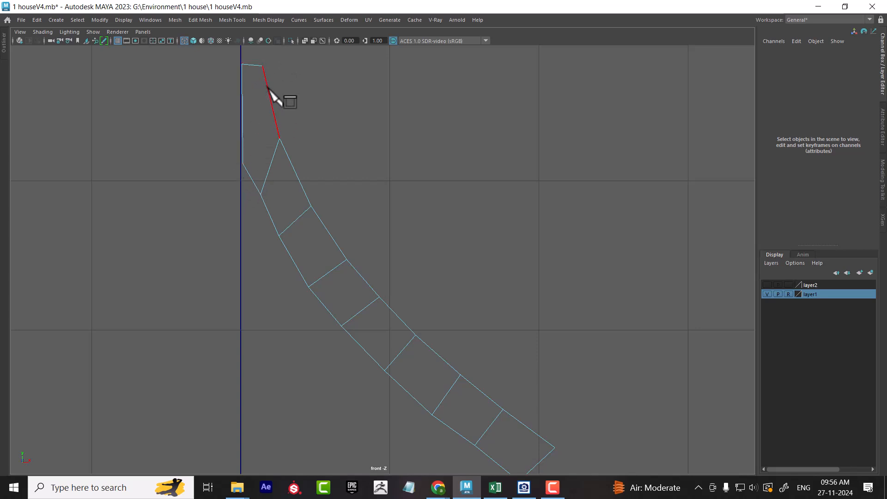
pyautogui.click(262, 66)
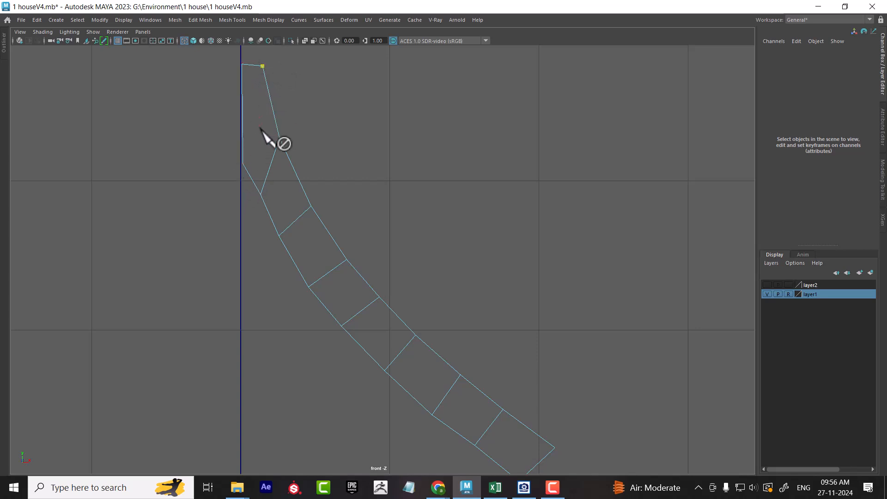
pyautogui.click(251, 176)
pyautogui.rightClick(305, 169)
# - Show the hidden reference planes again and move all the roof board's faces along Z to the front edge of the roof planks
pyautogui.keyDown('alt'); pyautogui.moveTo(398, 254); pyautogui.dragTo(326, 140, button='middle'); pyautogui.keyUp('alt')
pyautogui.scroll(-5, 335, 174)
pyautogui.scroll(1, 326, 140)
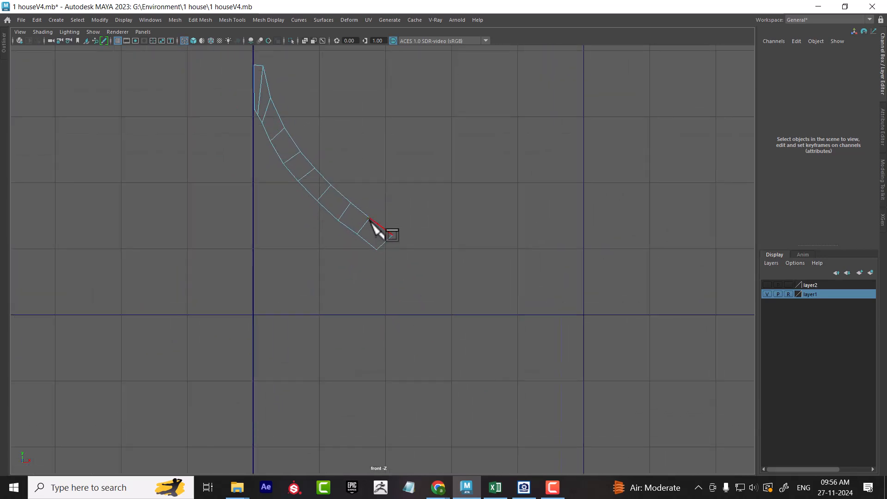
pyautogui.press('space')
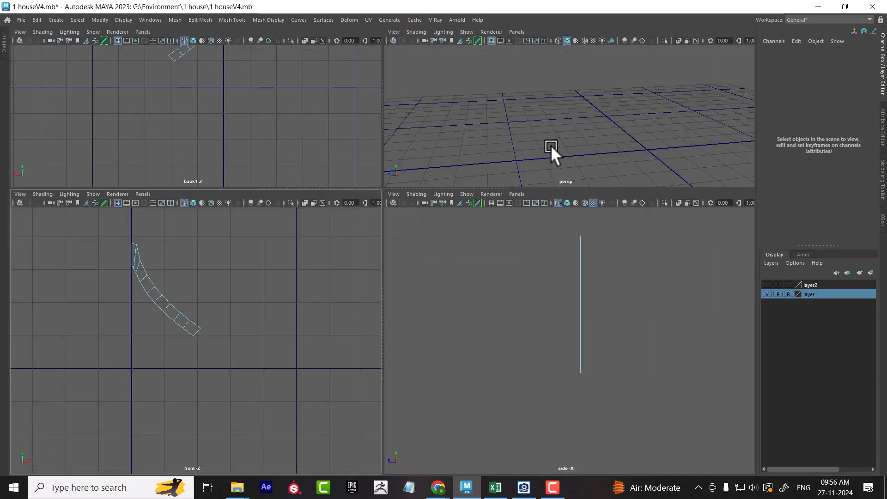
pyautogui.keyDown('alt'); pyautogui.moveTo(592, 120); pyautogui.dragTo(567, 113); pyautogui.keyUp('alt')
pyautogui.moveTo(566, 110); pyautogui.dragTo(569, 132, button='right')
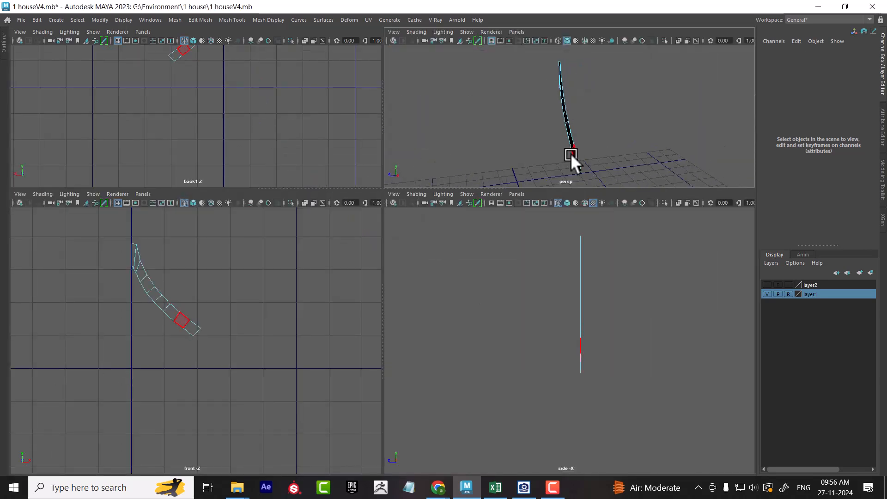
pyautogui.doubleClick(573, 156)
pyautogui.scroll(1, 208, 333)
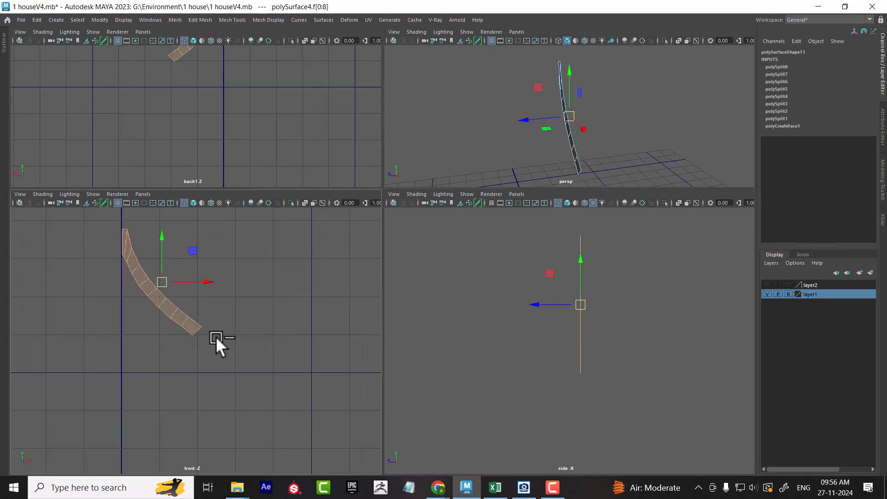
pyautogui.hotkey('ctrl', 'shift', 'h')
pyautogui.keyDown('alt'); pyautogui.moveTo(591, 329); pyautogui.dragTo(666, 322, button='middle'); pyautogui.keyUp('alt')
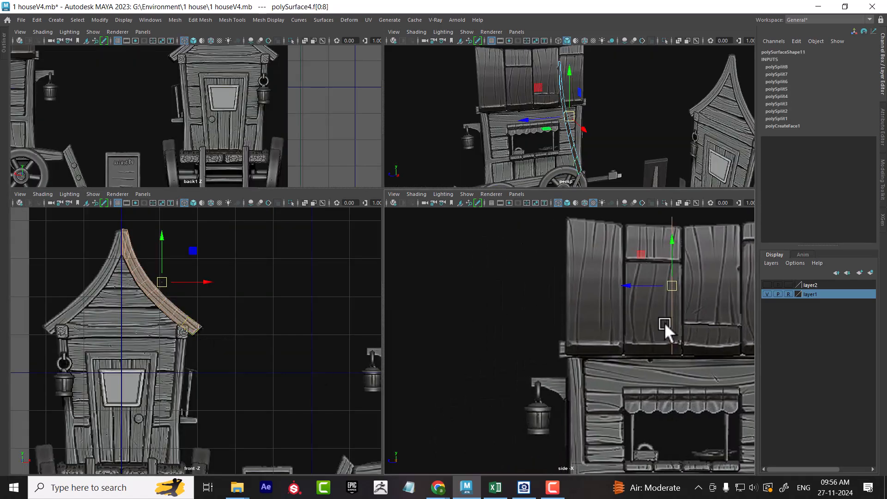
pyautogui.scroll(-2, 619, 306)
pyautogui.moveTo(608, 305); pyautogui.dragTo(527, 305)
pyautogui.scroll(2, 601, 373)
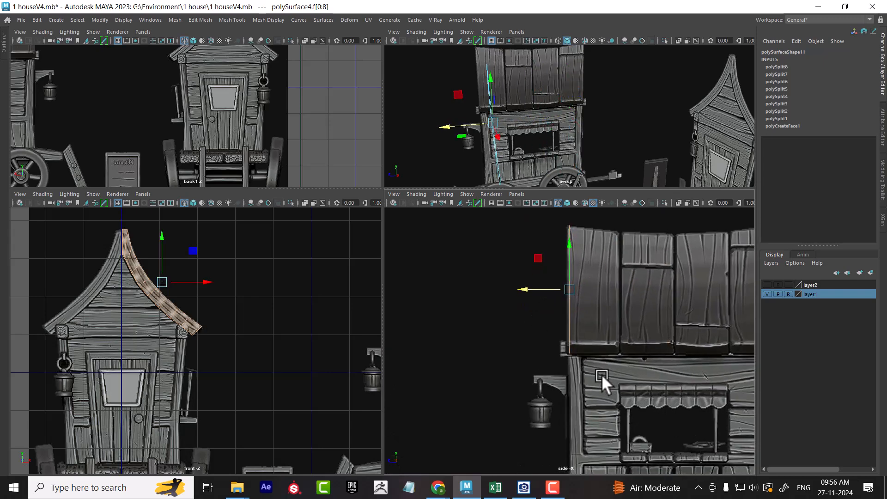
# - Extrude the roof board's faces with a thickness that matches the width of the first roof plank in the side reference
pyautogui.keyDown('alt'); pyautogui.moveTo(618, 152); pyautogui.dragTo(613, 130); pyautogui.keyUp('alt')
pyautogui.keyDown('shift'); pyautogui.moveTo(590, 95); pyautogui.dragTo(585, 122, button='right'); pyautogui.keyUp('shift')
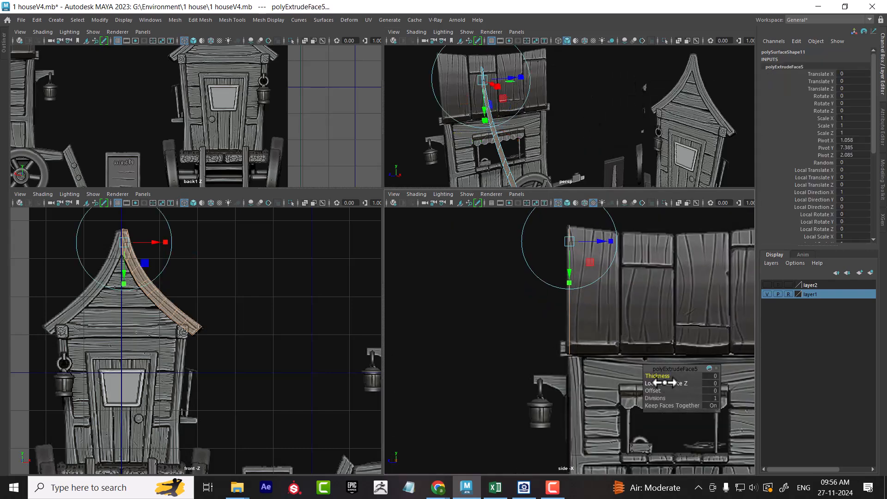
pyautogui.moveTo(659, 377); pyautogui.dragTo(708, 376)
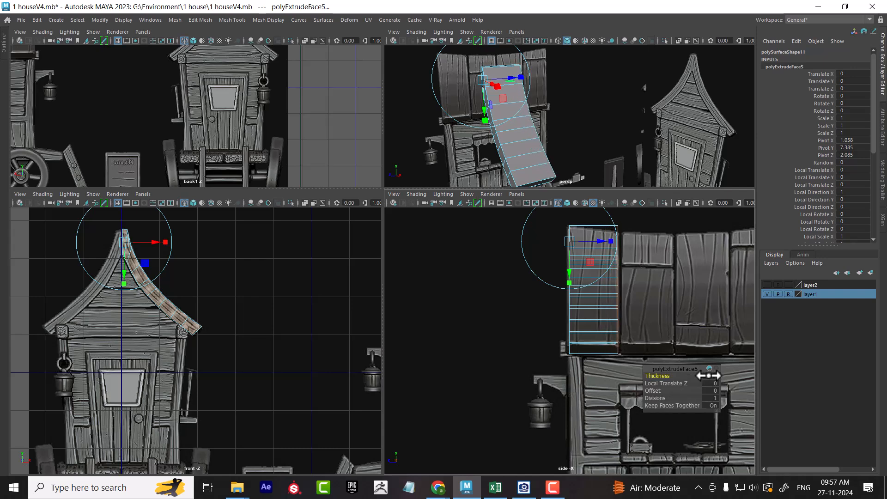
pyautogui.keyDown('alt'); pyautogui.moveTo(580, 124); pyautogui.dragTo(603, 141); pyautogui.keyUp('alt')
pyautogui.press('w')
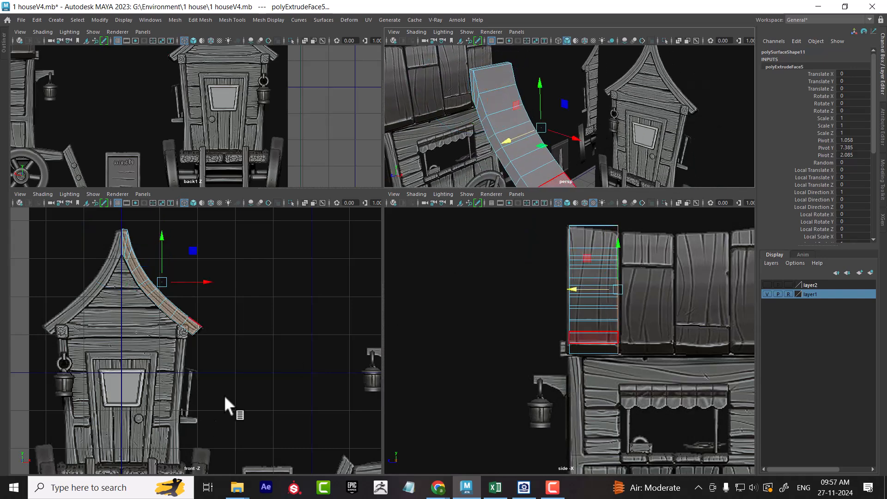
pyautogui.keyDown('alt'); pyautogui.moveTo(486, 112); pyautogui.dragTo(589, 134); pyautogui.keyUp('alt')
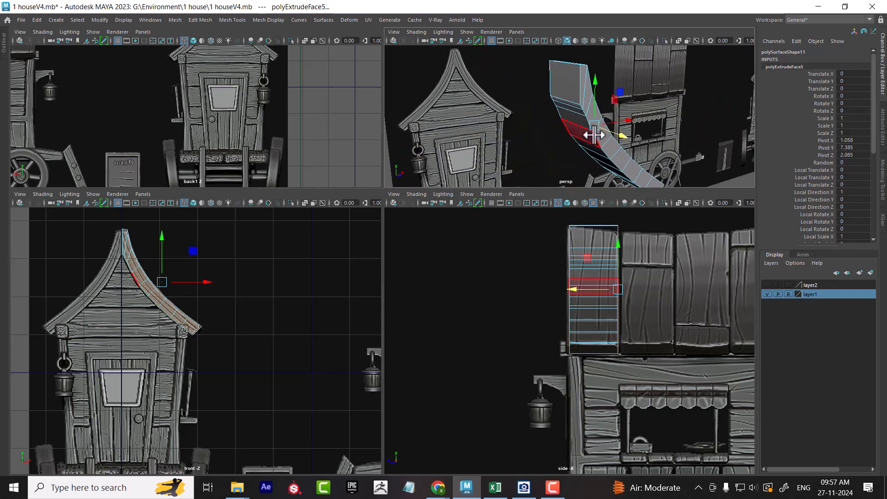
# - Return to object mode, select the extruded roof board and center its pivot
pyautogui.moveTo(581, 103); pyautogui.dragTo(626, 90, button='right')
pyautogui.click(649, 101)
pyautogui.click(595, 107)
pyautogui.scroll(-2, 654, 372)
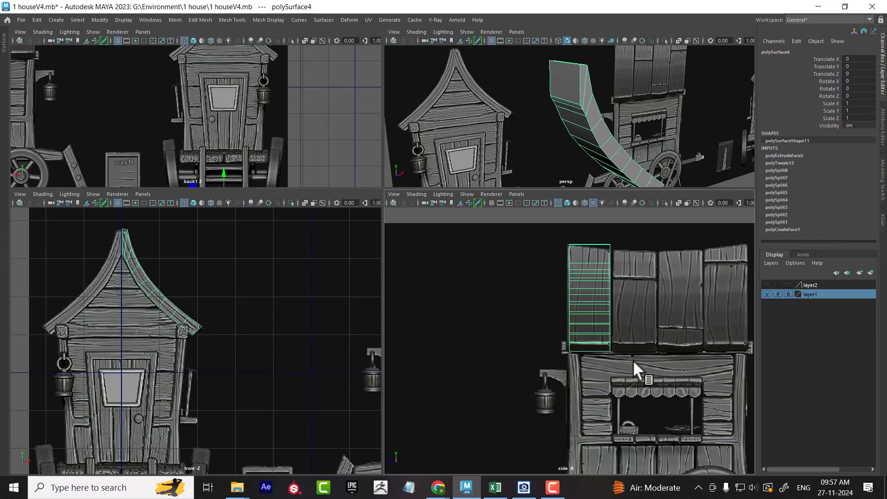
pyautogui.keyDown('alt'); pyautogui.moveTo(629, 141); pyautogui.dragTo(594, 180); pyautogui.keyUp('alt')
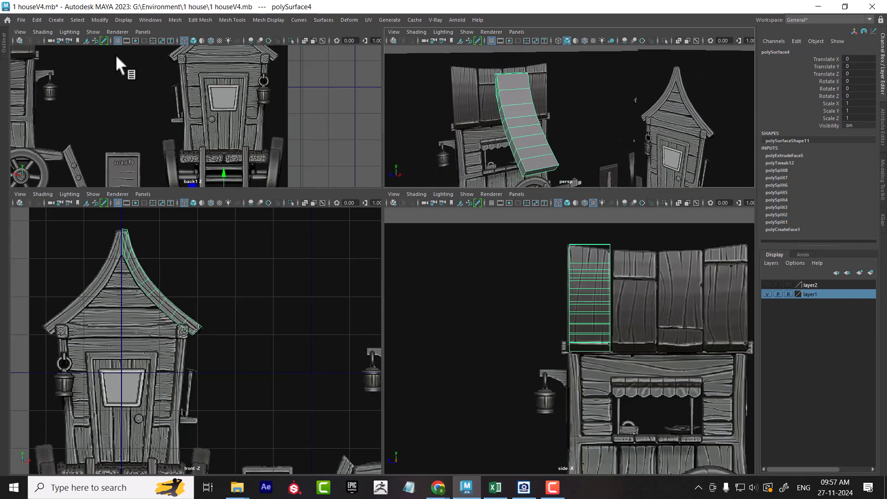
pyautogui.click(99, 20)
pyautogui.click(121, 90)
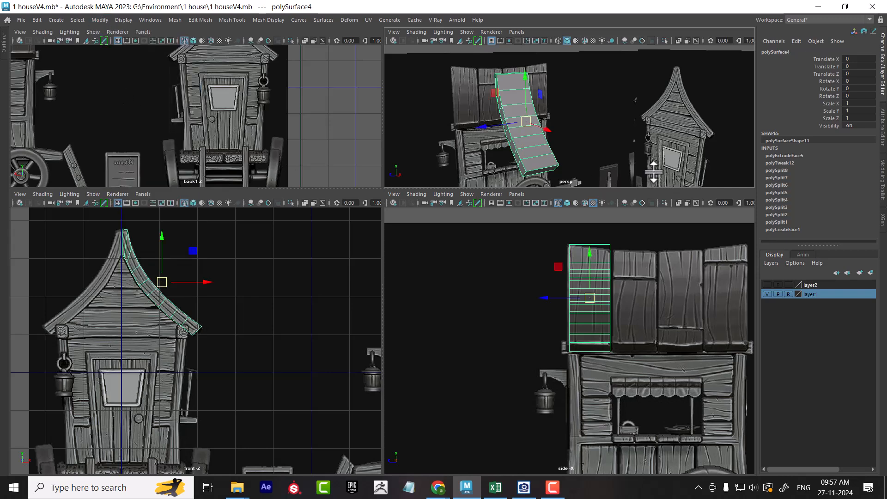
# - Duplicate the roof board and move the copy to Translate Z -1.155, over the second roof plank
pyautogui.scroll(2, 628, 336)
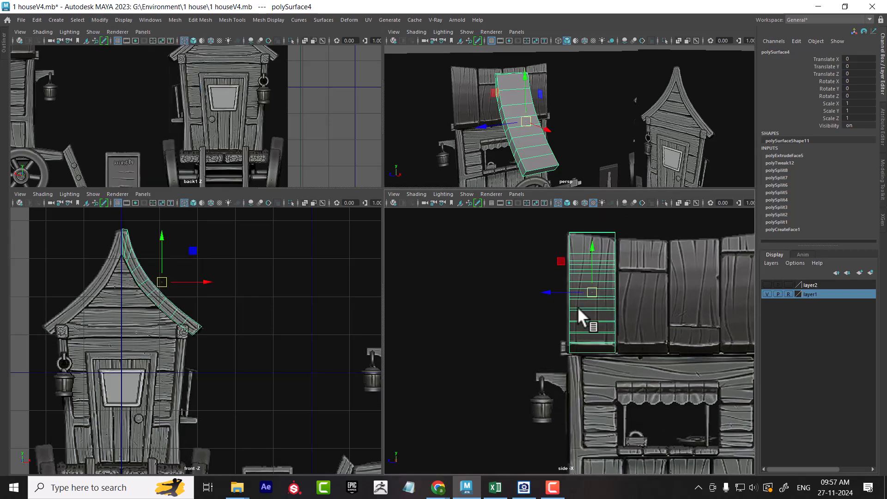
pyautogui.hotkey('ctrl', 'd')
pyautogui.moveTo(550, 293); pyautogui.dragTo(597, 297)
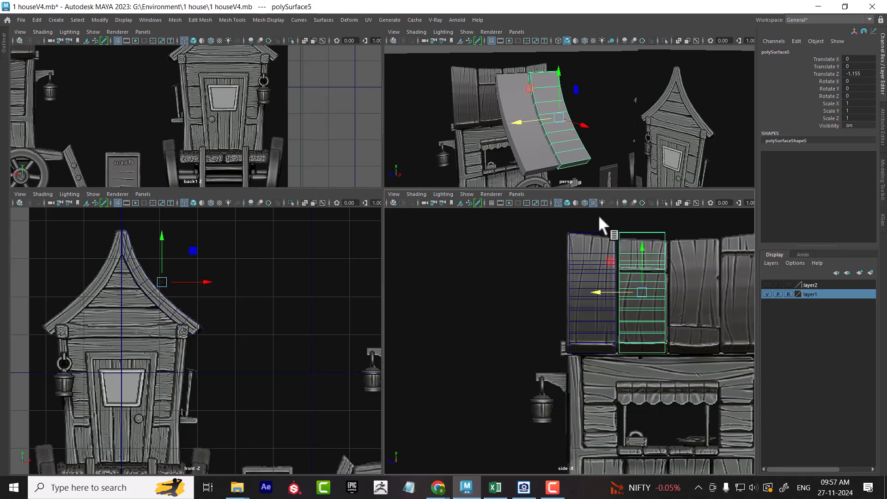
# - Select the first roof board and snap its pivot to the vertex at the gable's inner apex on the center line
pyautogui.click(608, 148)
pyautogui.click(533, 158)
pyautogui.keyDown('alt'); pyautogui.moveTo(532, 155); pyautogui.dragTo(594, 154); pyautogui.keyUp('alt')
pyautogui.keyDown('alt'); pyautogui.moveTo(108, 299); pyautogui.dragTo(171, 352, button='middle'); pyautogui.keyUp('alt')
pyautogui.scroll(8, 142, 322)
pyautogui.keyDown('alt'); pyautogui.moveTo(218, 322); pyautogui.dragTo(231, 361, button='middle'); pyautogui.keyUp('alt')
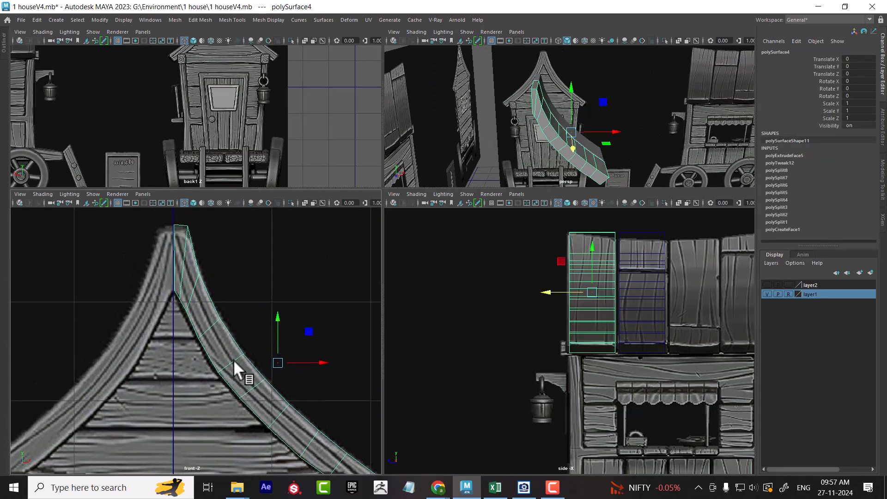
pyautogui.click(174, 289)
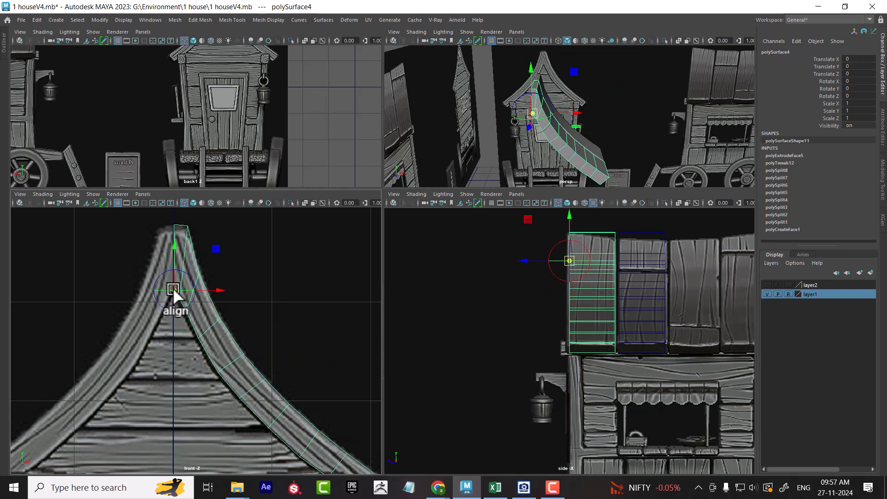
pyautogui.click(33, 19)
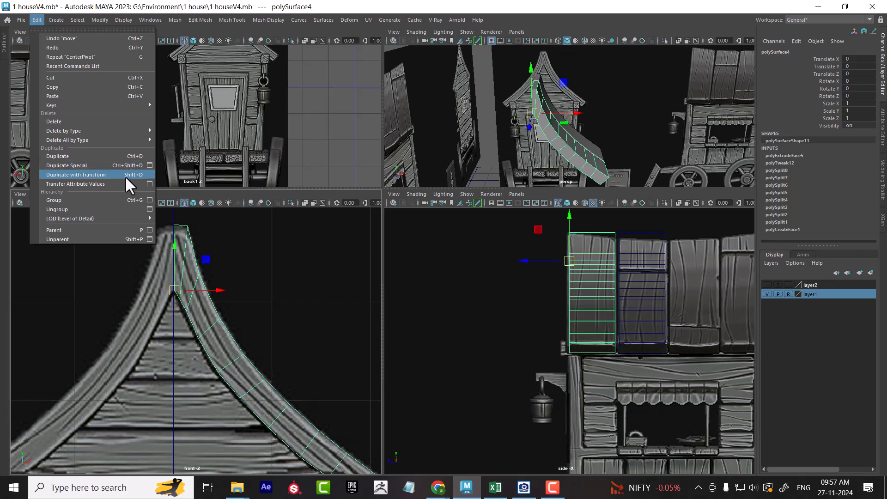
pyautogui.click(225, 288)
pyautogui.scroll(1, 277, 264)
pyautogui.keyDown('shift'); pyautogui.rightClick(285, 260); pyautogui.keyUp('shift')
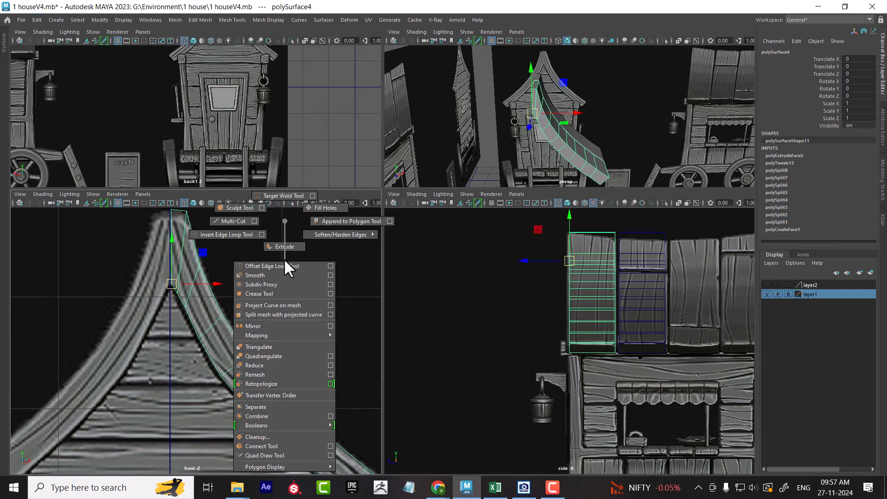
pyautogui.click(330, 326)
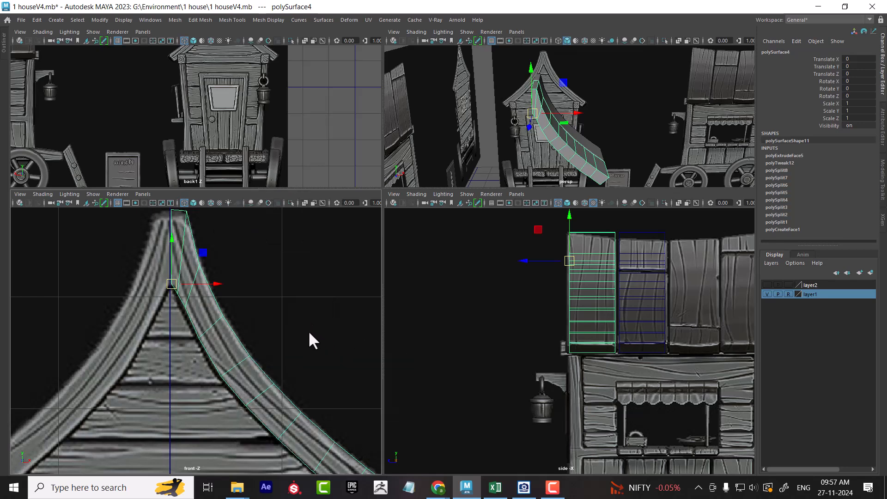
pyautogui.scroll(-10, 309, 314)
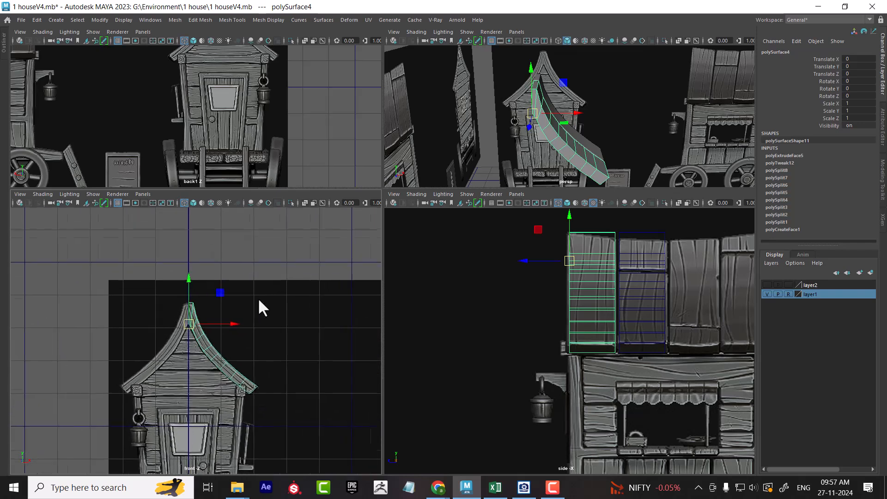
# - Try mirroring the first roof board across the world X axis in the negative direction, cutting geometry and combining it with the original
pyautogui.keyDown('alt'); pyautogui.moveTo(529, 129); pyautogui.dragTo(583, 109); pyautogui.keyUp('alt')
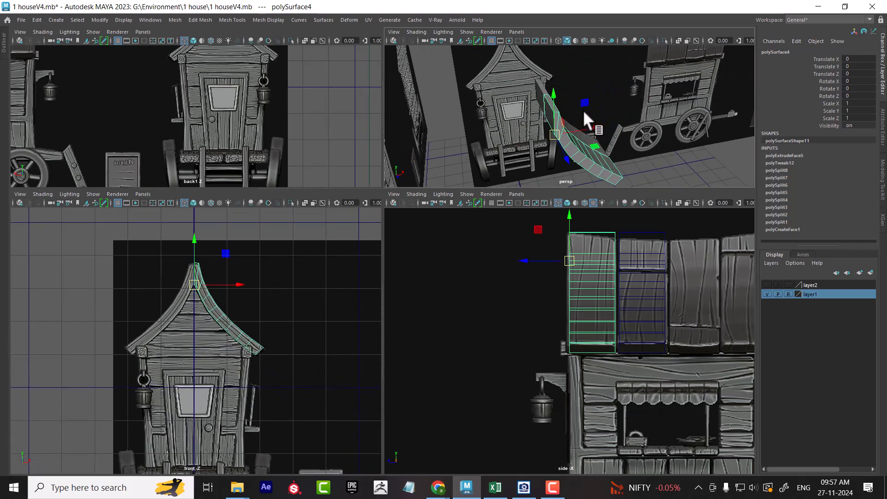
pyautogui.keyDown('shift'); pyautogui.rightClick(597, 102); pyautogui.keyUp('shift')
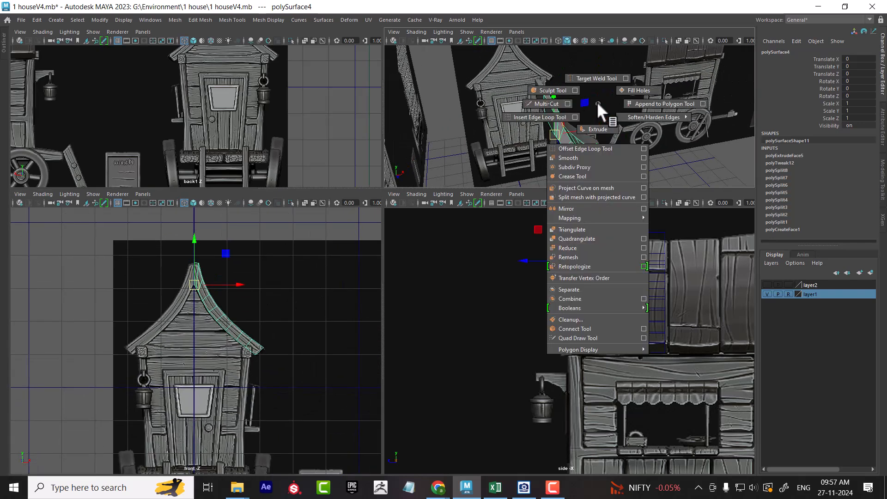
pyautogui.click(645, 207)
pyautogui.keyDown('alt'); pyautogui.moveTo(593, 137); pyautogui.dragTo(552, 164); pyautogui.keyUp('alt')
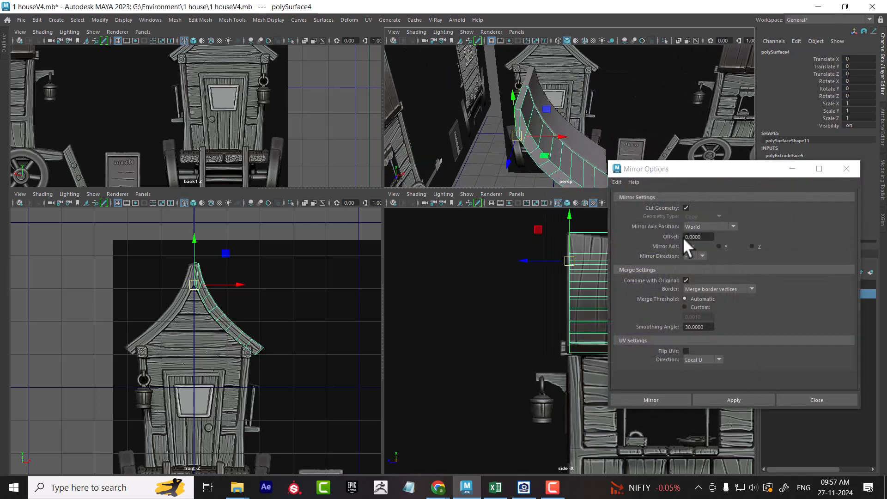
pyautogui.click(626, 195)
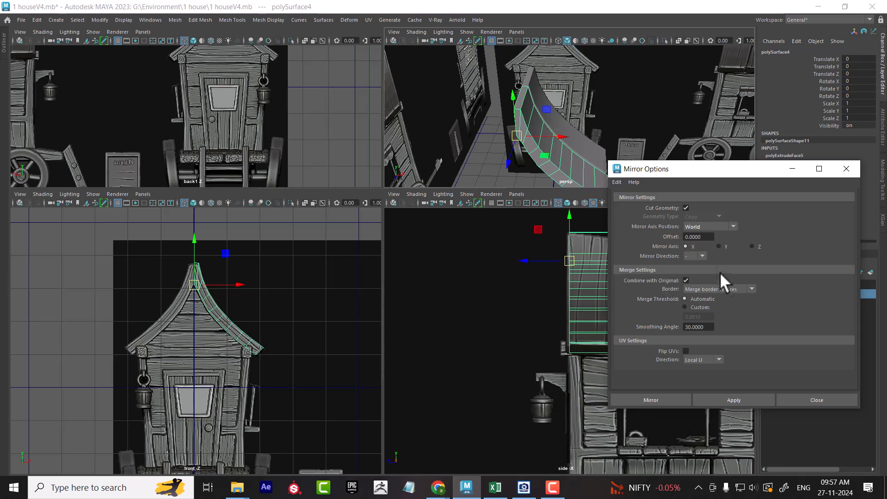
pyautogui.click(736, 395)
pyautogui.keyDown('alt'); pyautogui.moveTo(552, 96); pyautogui.dragTo(558, 143); pyautogui.keyUp('alt')
pyautogui.click(827, 399)
pyautogui.press('space')
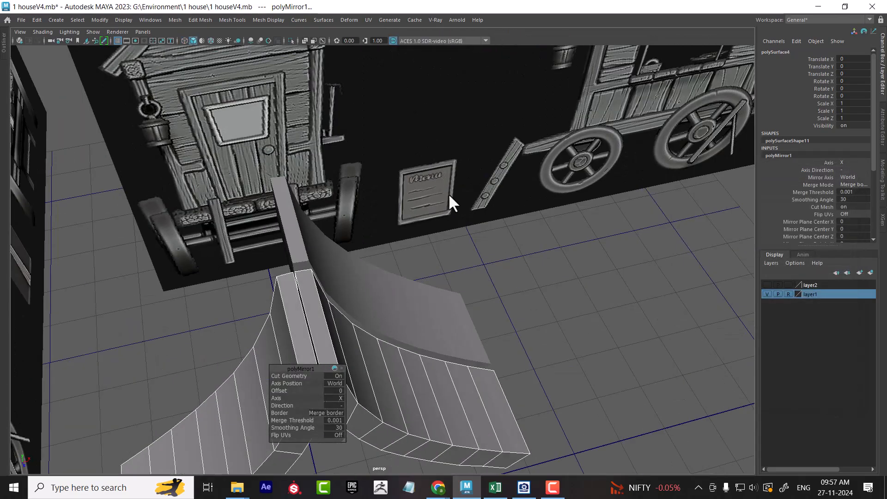
# - Try to close the gap between the mirrored halves at the ridge by setting the mirror's merge threshold to 1
pyautogui.keyDown('alt'); pyautogui.moveTo(477, 187); pyautogui.dragTo(464, 181); pyautogui.keyUp('alt')
pyautogui.keyDown('alt'); pyautogui.moveTo(464, 181); pyautogui.dragTo(459, 192, button='middle'); pyautogui.keyUp('alt')
pyautogui.keyDown('alt'); pyautogui.moveTo(460, 192); pyautogui.dragTo(443, 176); pyautogui.keyUp('alt')
pyautogui.keyDown('alt'); pyautogui.moveTo(443, 176); pyautogui.dragTo(439, 210, button='middle'); pyautogui.keyUp('alt')
pyautogui.keyDown('alt'); pyautogui.moveTo(439, 209); pyautogui.dragTo(414, 235, button='right'); pyautogui.keyUp('alt')
pyautogui.keyDown('alt'); pyautogui.moveTo(414, 235); pyautogui.dragTo(401, 203); pyautogui.keyUp('alt')
pyautogui.keyDown('alt'); pyautogui.moveTo(401, 203); pyautogui.dragTo(396, 217, button='right'); pyautogui.keyUp('alt')
pyautogui.keyDown('alt'); pyautogui.moveTo(397, 217); pyautogui.dragTo(402, 206); pyautogui.keyUp('alt')
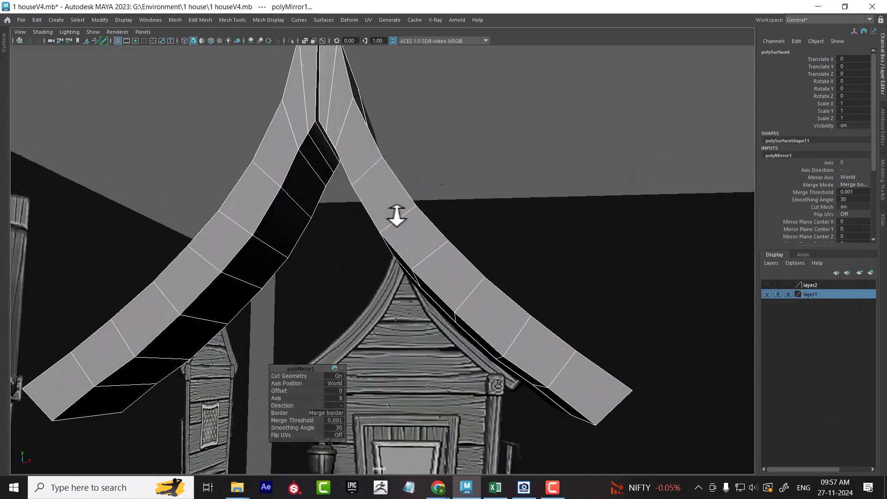
pyautogui.keyDown('alt'); pyautogui.moveTo(402, 206); pyautogui.dragTo(412, 218, button='middle'); pyautogui.keyUp('alt')
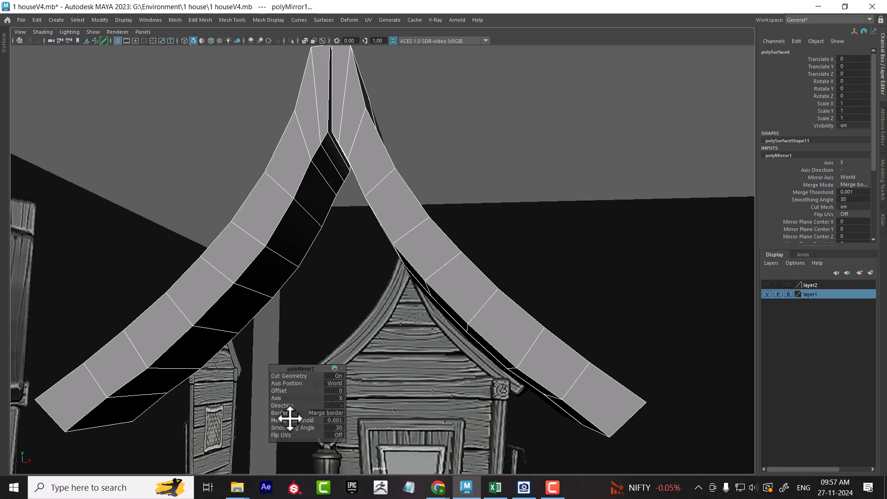
pyautogui.moveTo(302, 421); pyautogui.dragTo(322, 421)
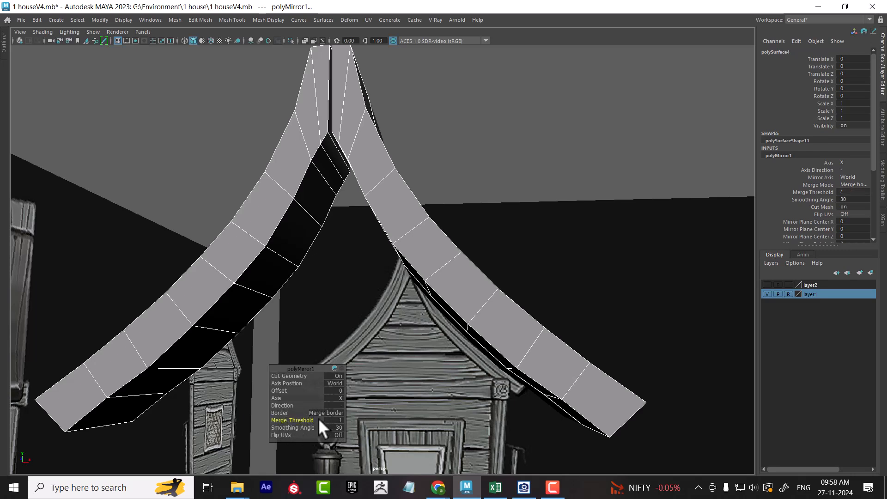
pyautogui.moveTo(293, 418); pyautogui.dragTo(339, 416)
pyautogui.keyDown('alt'); pyautogui.moveTo(384, 136); pyautogui.dragTo(366, 265); pyautogui.keyUp('alt')
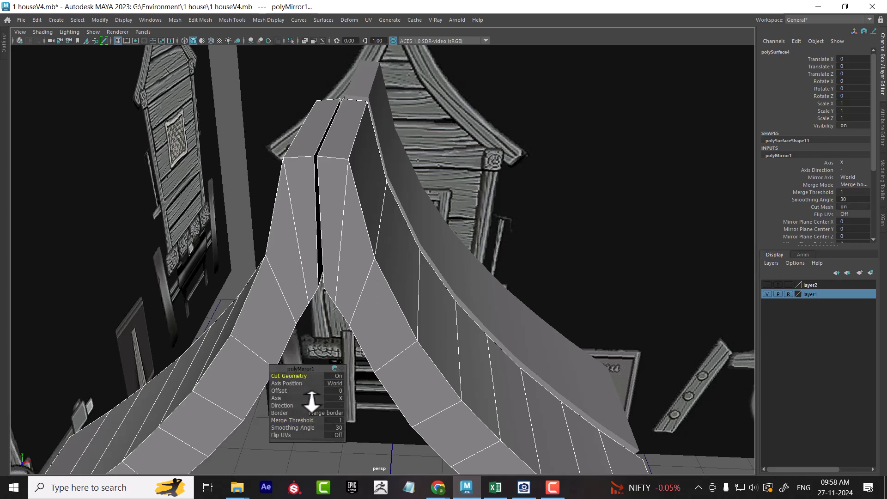
pyautogui.moveTo(313, 403)
pyautogui.mouseDown()
pyautogui.moveTo(262, 404)
pyautogui.moveTo(298, 403)
pyautogui.mouseUp()
pyautogui.keyDown('alt'); pyautogui.moveTo(420, 323); pyautogui.dragTo(430, 270, button='middle'); pyautogui.keyUp('alt')
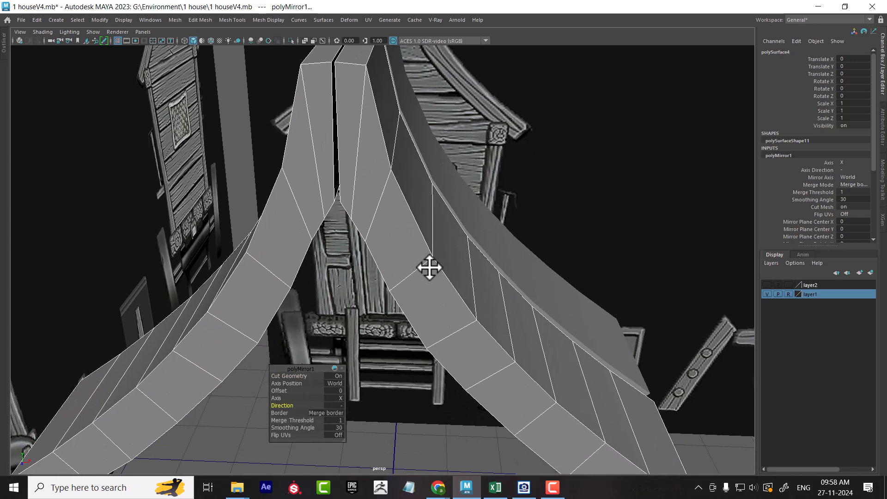
pyautogui.scroll(1, 430, 271)
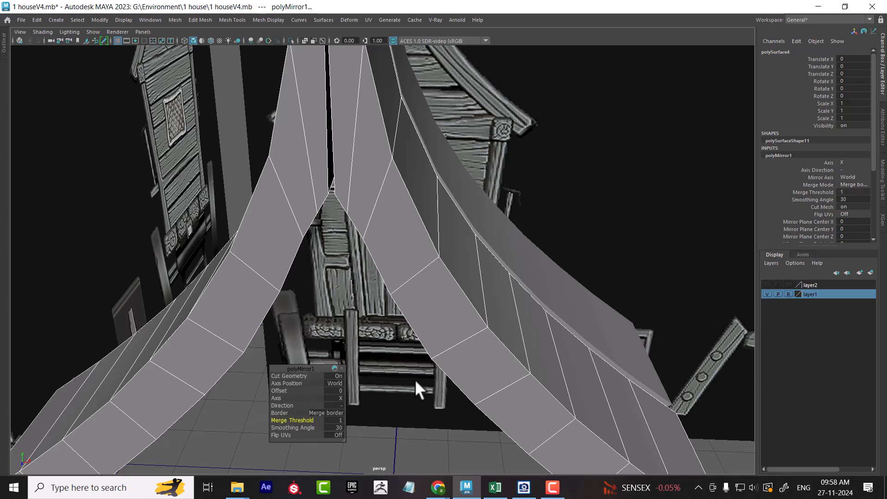
pyautogui.scroll(-2, 387, 225)
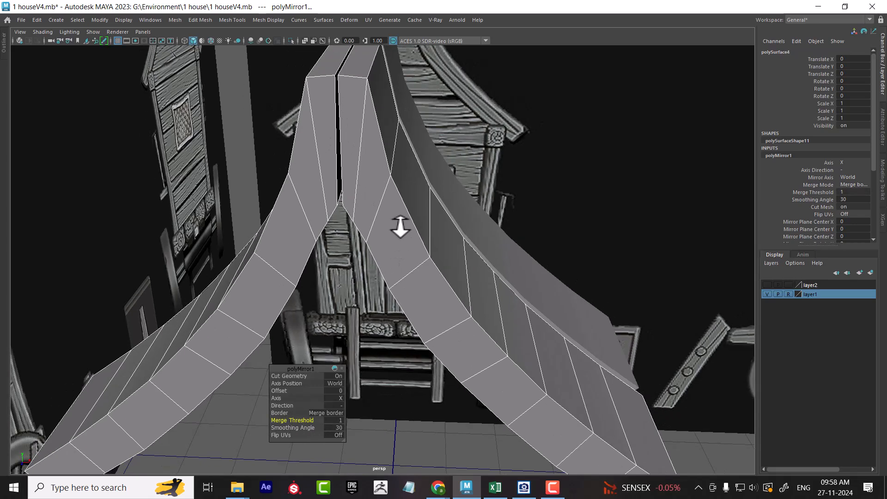
# - Examine the seam between the two mirrored halves along the ridge from above and from the front
pyautogui.press('w')
pyautogui.keyDown('alt'); pyautogui.moveTo(417, 236); pyautogui.dragTo(426, 263); pyautogui.keyUp('alt')
pyautogui.scroll(-2, 426, 263)
pyautogui.scroll(2, 426, 263)
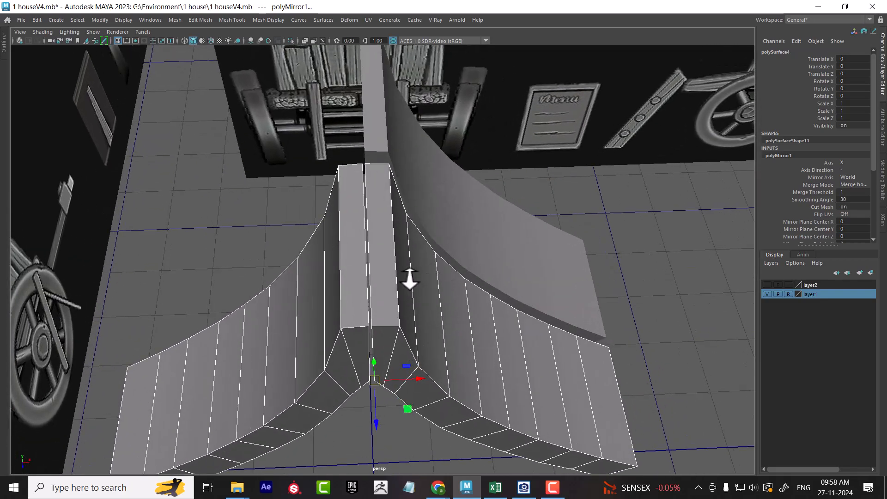
pyautogui.scroll(4, 394, 261)
pyautogui.scroll(-4, 411, 244)
pyautogui.keyDown('alt'); pyautogui.moveTo(412, 248); pyautogui.dragTo(469, 275); pyautogui.keyUp('alt')
pyautogui.scroll(-2, 482, 319)
pyautogui.scroll(3, 469, 275)
# - Select the inner ridge face of the original roof half and move it along X onto the center line
pyautogui.moveTo(433, 162); pyautogui.dragTo(429, 185, button='right')
pyautogui.click(417, 172)
pyautogui.keyDown('alt'); pyautogui.moveTo(471, 224); pyautogui.dragTo(460, 197); pyautogui.keyUp('alt')
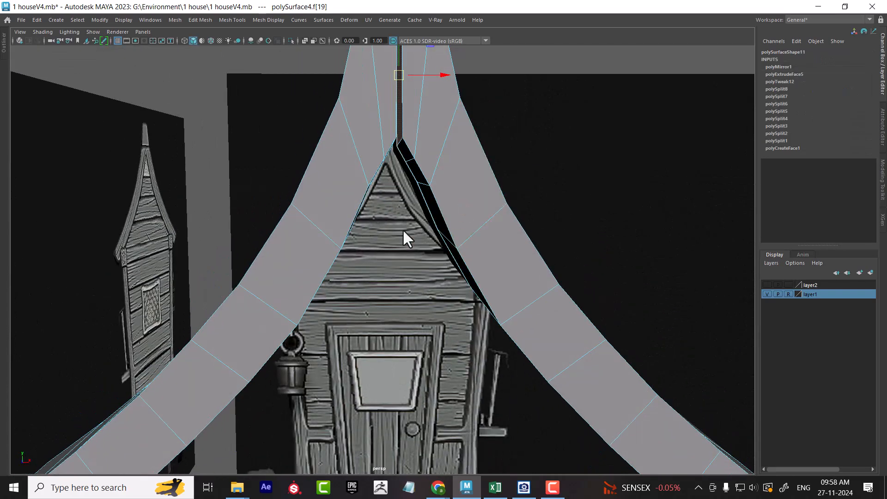
pyautogui.doubleClick(319, 237)
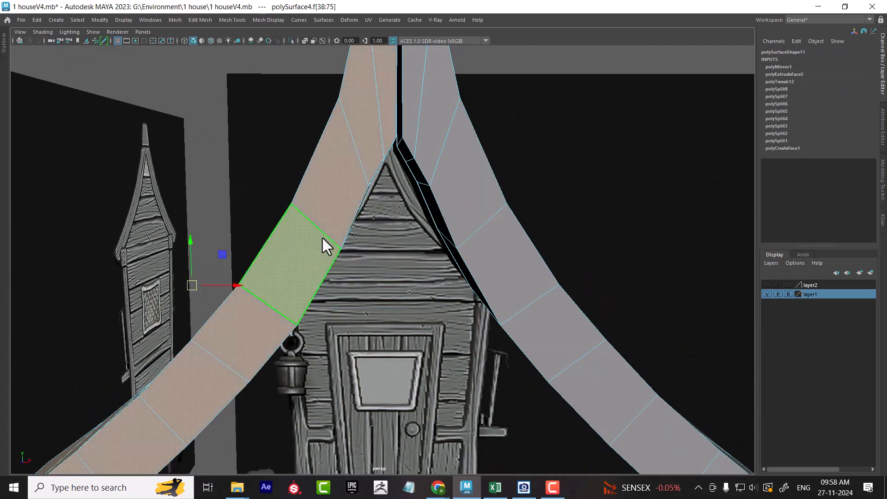
pyautogui.click(430, 123)
pyautogui.press('space')
pyautogui.moveTo(445, 162); pyautogui.dragTo(445, 162)
pyautogui.keyDown('alt'); pyautogui.moveTo(434, 186); pyautogui.dragTo(584, 402, button='right'); pyautogui.keyUp('alt')
pyautogui.scroll(2, 488, 151)
pyautogui.keyDown('alt'); pyautogui.moveTo(486, 190); pyautogui.dragTo(491, 271, button='middle'); pyautogui.keyUp('alt')
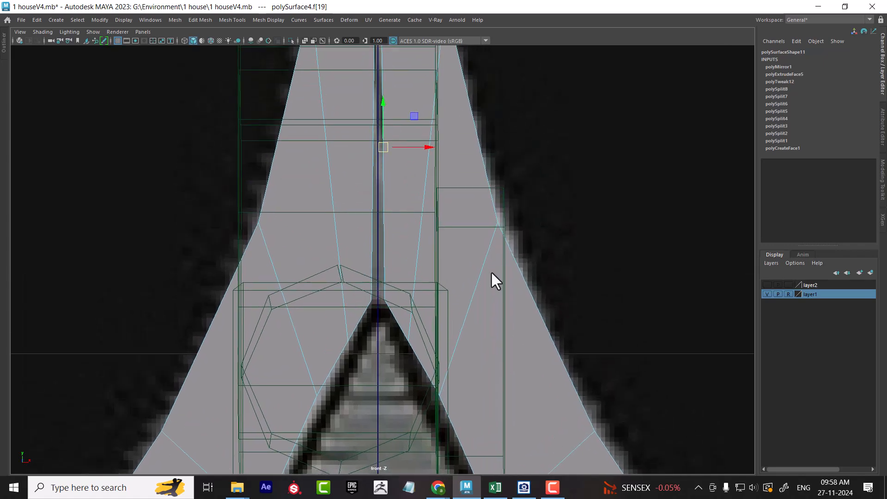
pyautogui.moveTo(428, 146); pyautogui.dragTo(423, 149)
# - Delete the mirrored half of the first roof board, keeping only the original half
pyautogui.scroll(-5, 458, 250)
pyautogui.press('space')
pyautogui.moveTo(454, 286); pyautogui.dragTo(483, 280)
pyautogui.moveTo(376, 205); pyautogui.dragTo(353, 237, button='right')
pyautogui.click(353, 237)
pyautogui.press('Delete')
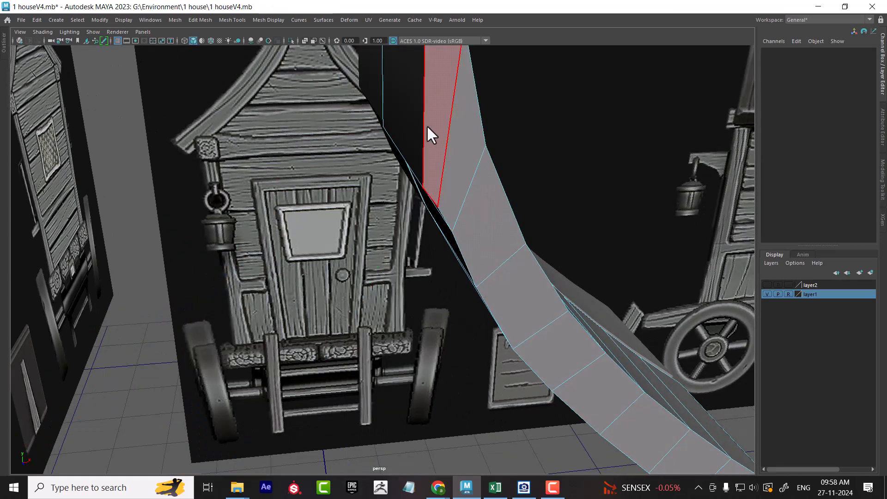
# - Delete the inner ridge face of the remaining roof half so its center side is open
pyautogui.keyDown('alt'); pyautogui.moveTo(432, 133); pyautogui.dragTo(460, 157); pyautogui.keyUp('alt')
pyautogui.moveTo(454, 103)
pyautogui.mouseDown(button='right')
pyautogui.moveTo(452, 139)
pyautogui.moveTo(443, 116)
pyautogui.mouseUp(button='right')
pyautogui.click(444, 117)
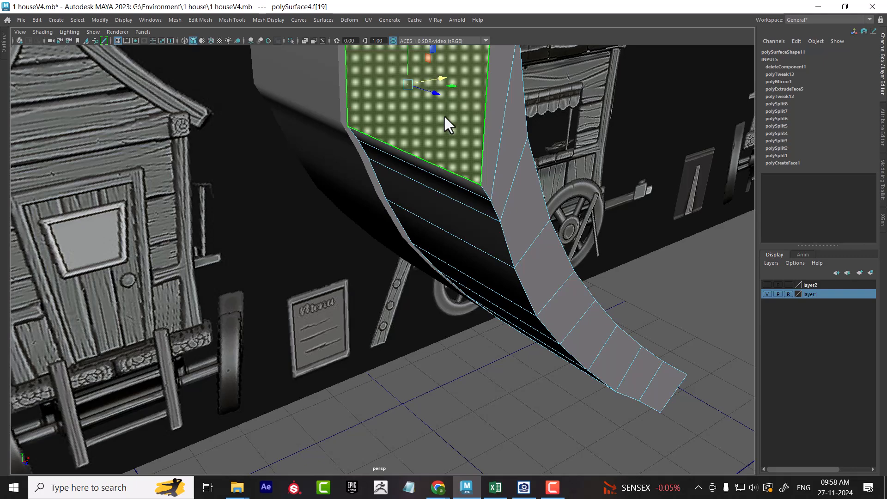
pyautogui.press('Delete')
# - Select the open roof half as an object and mirror it across the world X axis in the negative direction, merging the border vertices
pyautogui.click(501, 199)
pyautogui.keyDown('alt'); pyautogui.moveTo(531, 218); pyautogui.dragTo(473, 246); pyautogui.keyUp('alt')
pyautogui.click(466, 157)
pyautogui.click(37, 20)
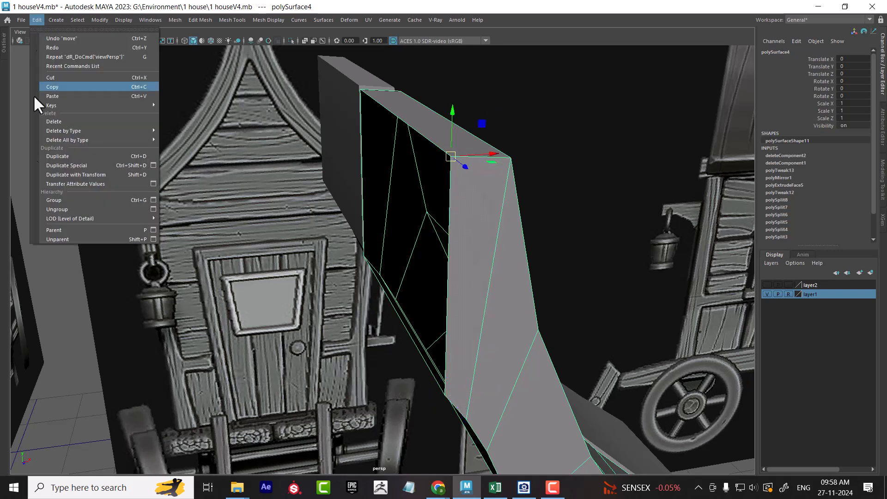
pyautogui.keyDown('alt'); pyautogui.moveTo(553, 265); pyautogui.dragTo(470, 154); pyautogui.keyUp('alt')
pyautogui.keyDown('shift'); pyautogui.moveTo(469, 153); pyautogui.dragTo(516, 258, button='right'); pyautogui.keyUp('shift')
pyautogui.click(729, 398)
pyautogui.keyDown('alt'); pyautogui.moveTo(444, 300); pyautogui.dragTo(359, 328); pyautogui.keyUp('alt')
pyautogui.keyDown('alt'); pyautogui.moveTo(359, 328); pyautogui.dragTo(375, 310, button='right'); pyautogui.keyUp('alt')
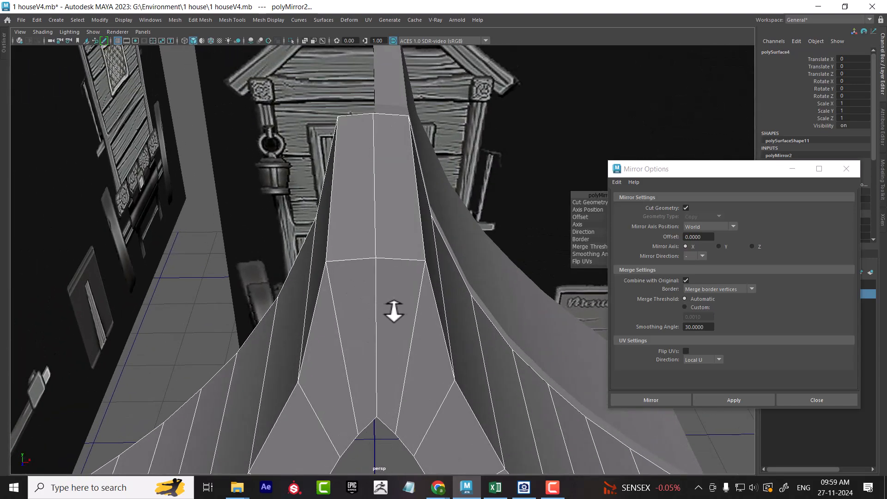
# - Check the mirrored roof board in smooth mesh preview, return to the unsmoothed display and close the mirror options
pyautogui.press('3')
pyautogui.keyDown('alt'); pyautogui.moveTo(409, 311); pyautogui.dragTo(323, 222); pyautogui.keyUp('alt')
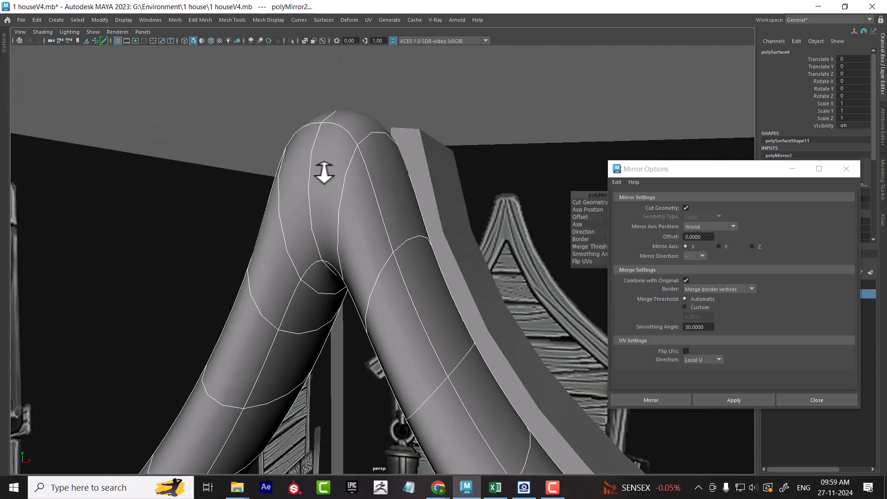
pyautogui.keyDown('alt'); pyautogui.moveTo(325, 179); pyautogui.dragTo(401, 245, button='right'); pyautogui.keyUp('alt')
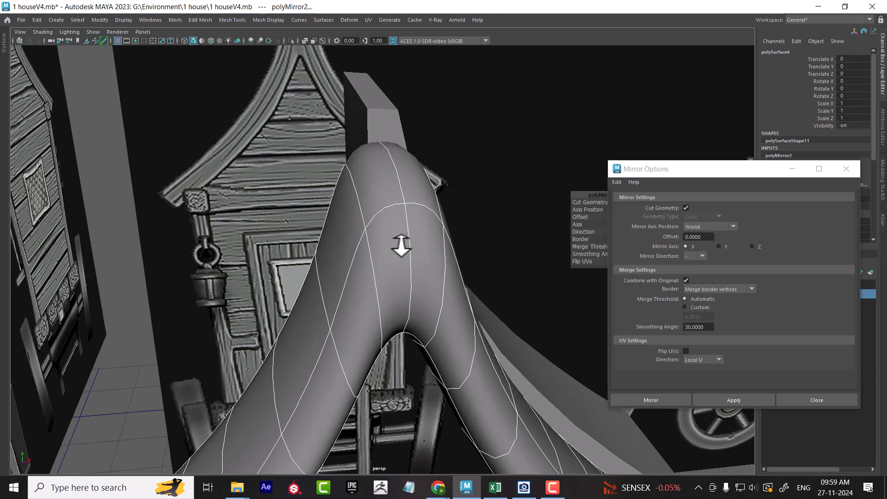
pyautogui.press('1')
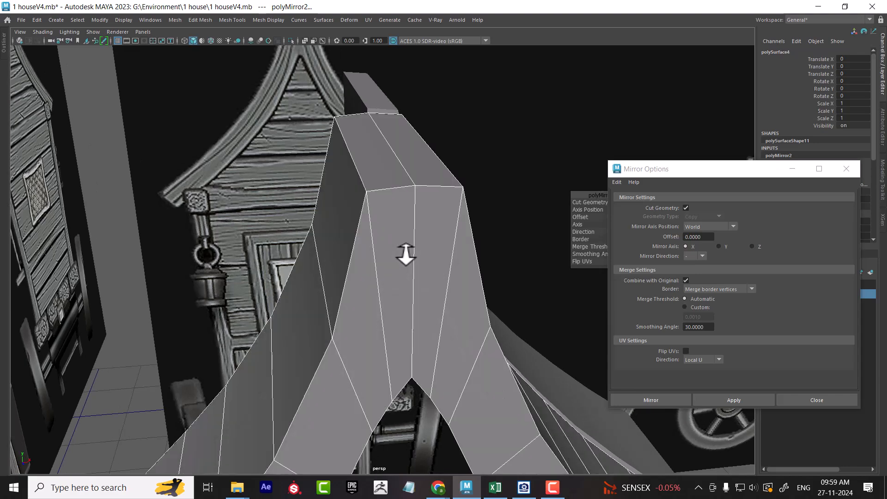
pyautogui.click(836, 406)
pyautogui.keyDown('alt'); pyautogui.moveTo(659, 402); pyautogui.dragTo(436, 243); pyautogui.keyUp('alt')
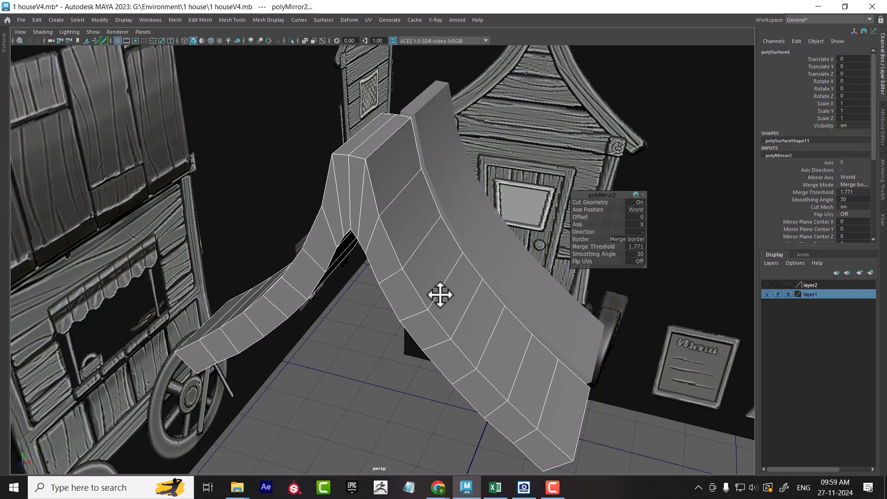
pyautogui.keyDown('alt'); pyautogui.moveTo(446, 291); pyautogui.dragTo(425, 268, button='right'); pyautogui.keyUp('alt')
pyautogui.keyDown('alt'); pyautogui.moveTo(425, 268); pyautogui.dragTo(459, 279); pyautogui.keyUp('alt')
# - Duplicate the mirrored roof board and move the copy to Translate Z -3.548, over the fourth roof plank in the side reference
pyautogui.press('space')
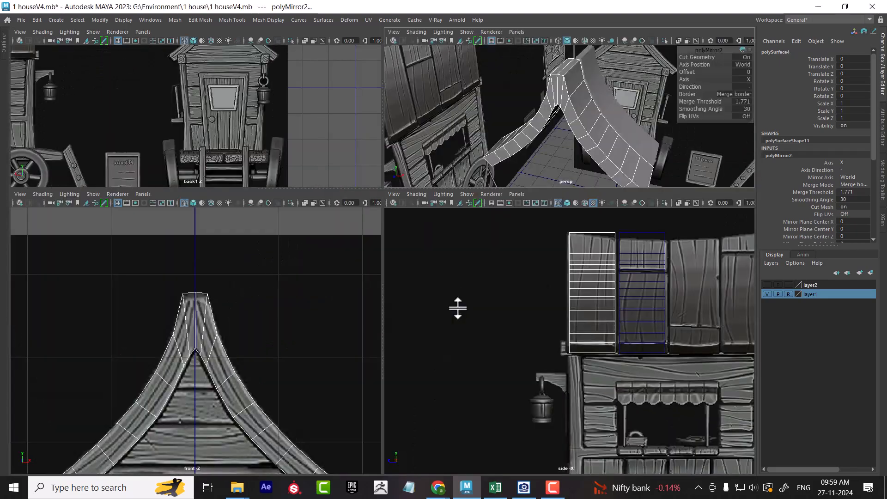
pyautogui.scroll(-5, 262, 393)
pyautogui.scroll(-5, 702, 334)
pyautogui.keyDown('alt'); pyautogui.moveTo(662, 311); pyautogui.dragTo(608, 307, button='middle'); pyautogui.keyUp('alt')
pyautogui.scroll(1, 622, 336)
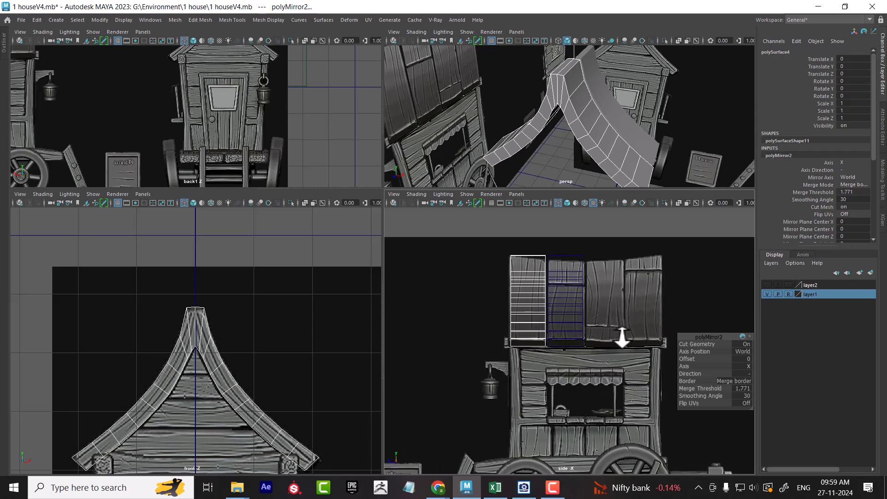
pyautogui.click(529, 334)
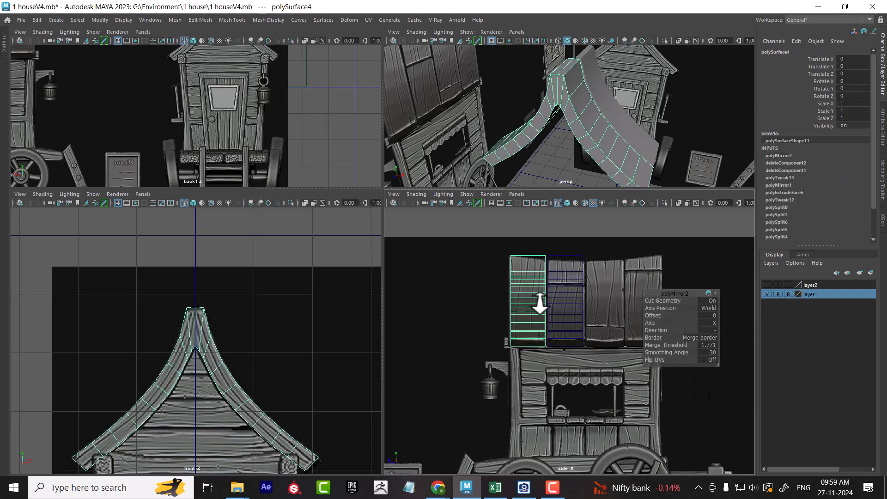
pyautogui.scroll(2, 556, 328)
pyautogui.press('w')
pyautogui.scroll(1, 560, 332)
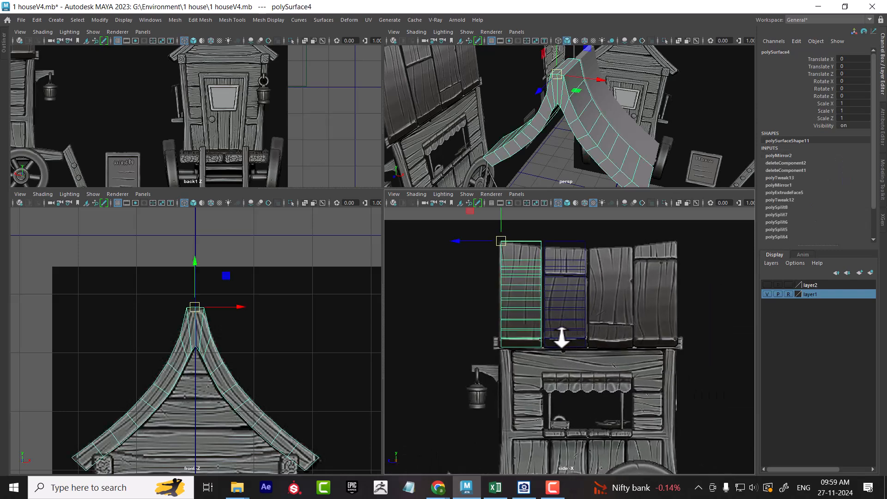
pyautogui.hotkey('ctrl', 'd')
pyautogui.moveTo(455, 242); pyautogui.dragTo(592, 270)
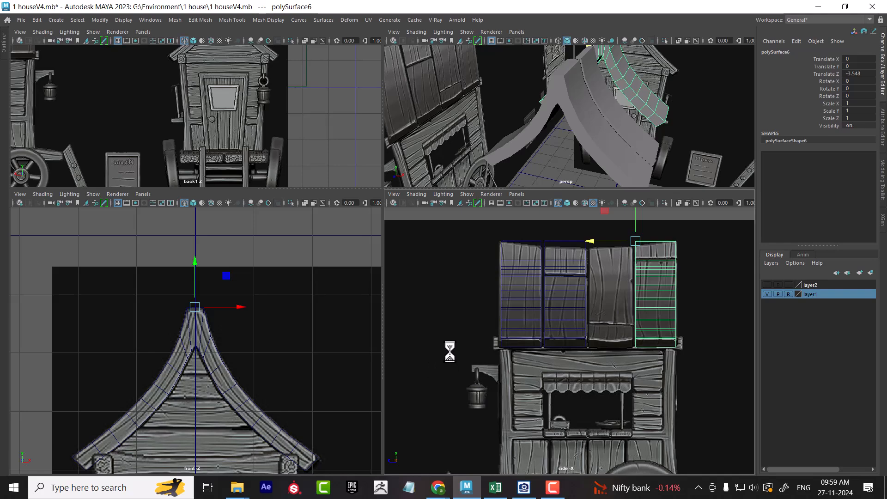
# - Switch to ACDSee Quick View and examine the roof planks in the reference images of the wagon house
pyautogui.click(524, 488)
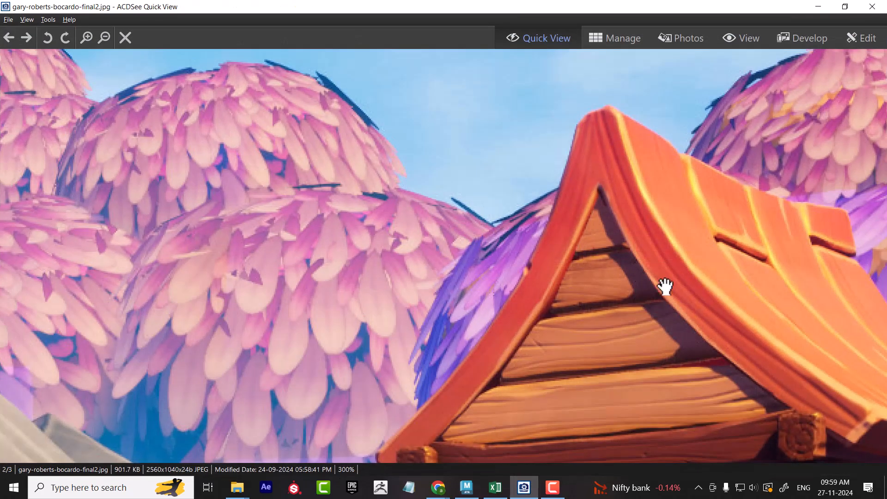
pyautogui.moveTo(658, 283); pyautogui.dragTo(542, 268)
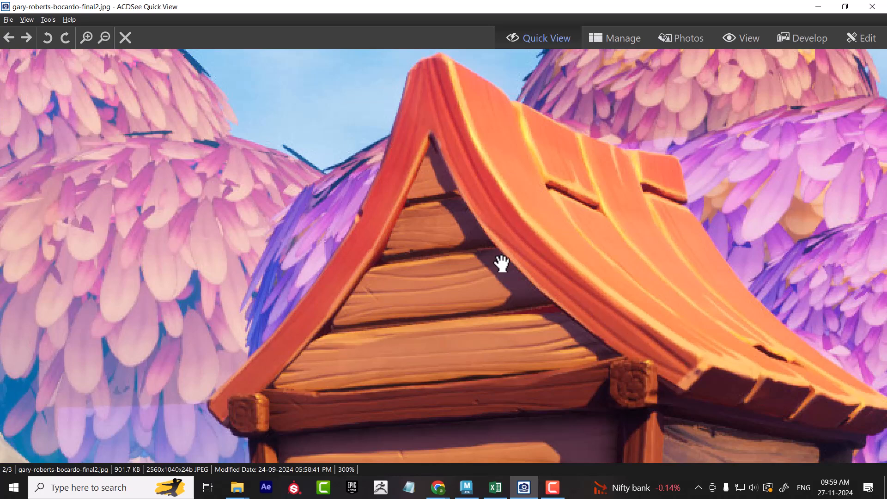
pyautogui.scroll(-1, 510, 272)
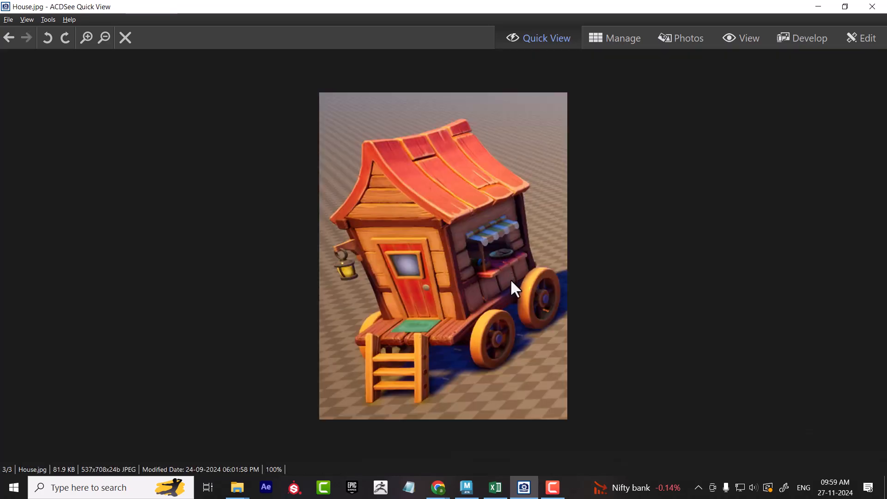
pyautogui.scroll(2, 511, 279)
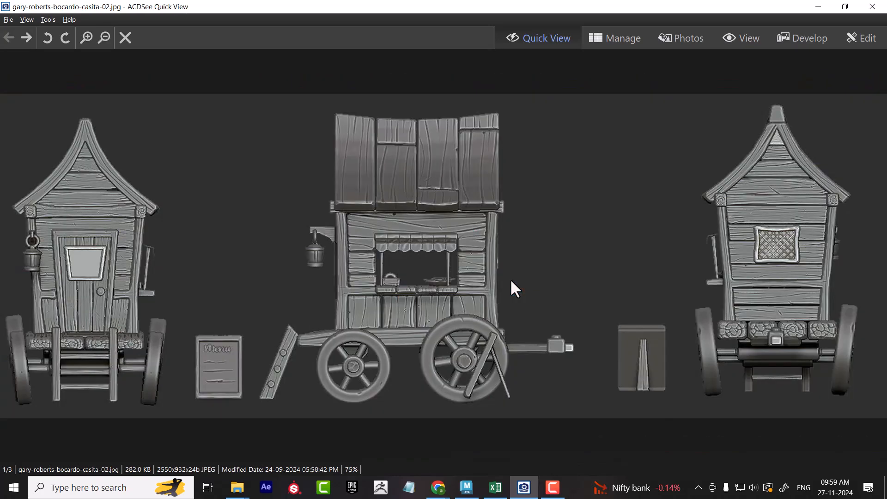